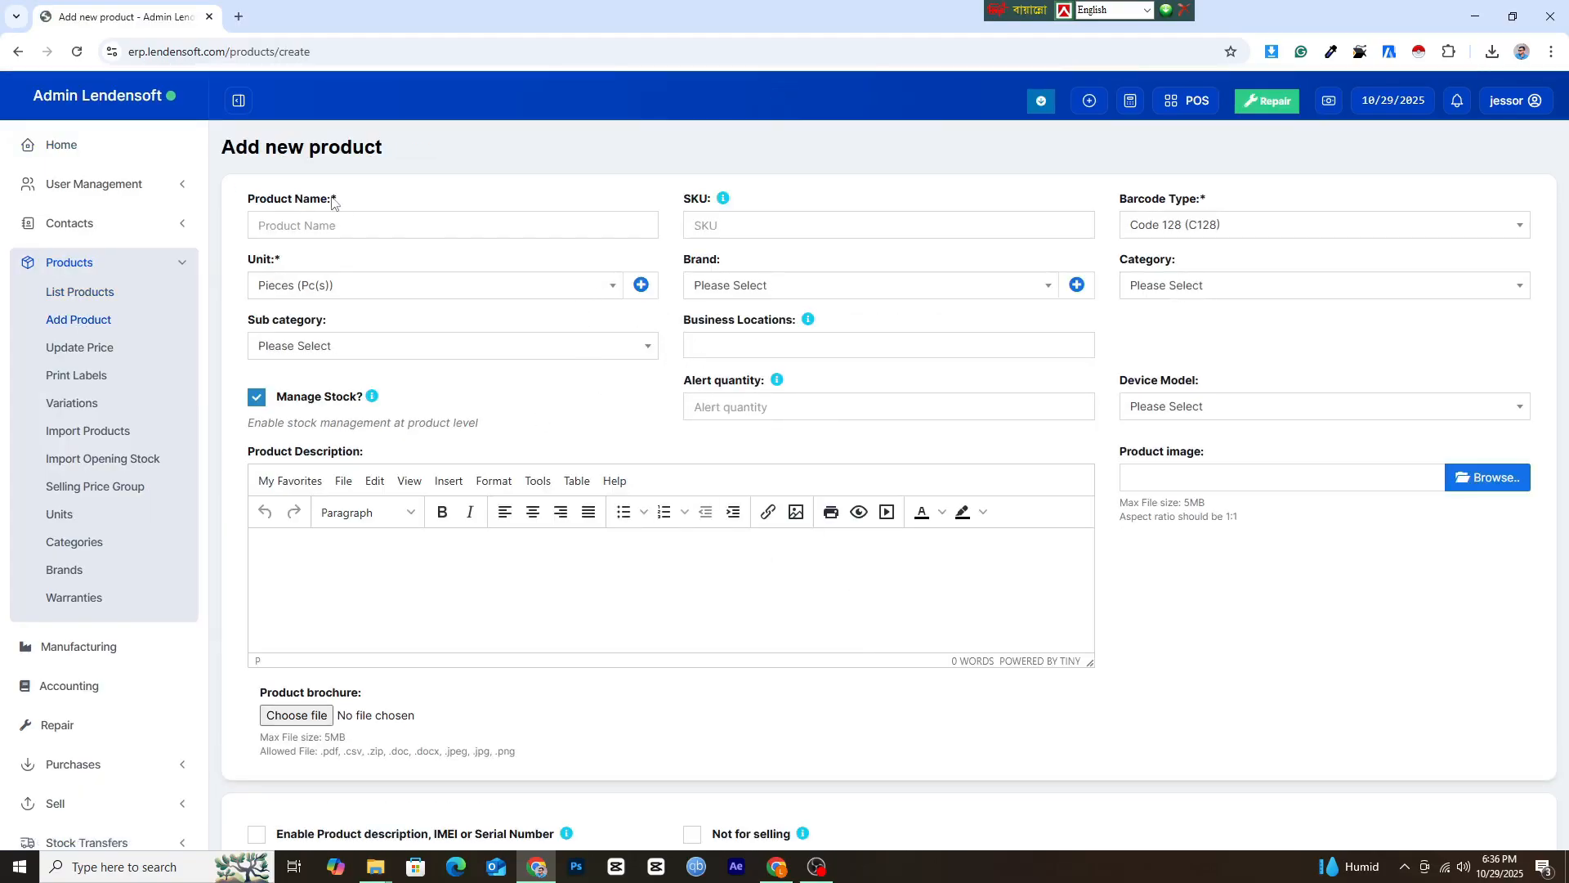
Fill in a new product named Fabrics with unit Kilogram (Kg) and business location Admin Lendensoft (BL0001).
{"action": "left_click", "coordinate": [320, 219]}
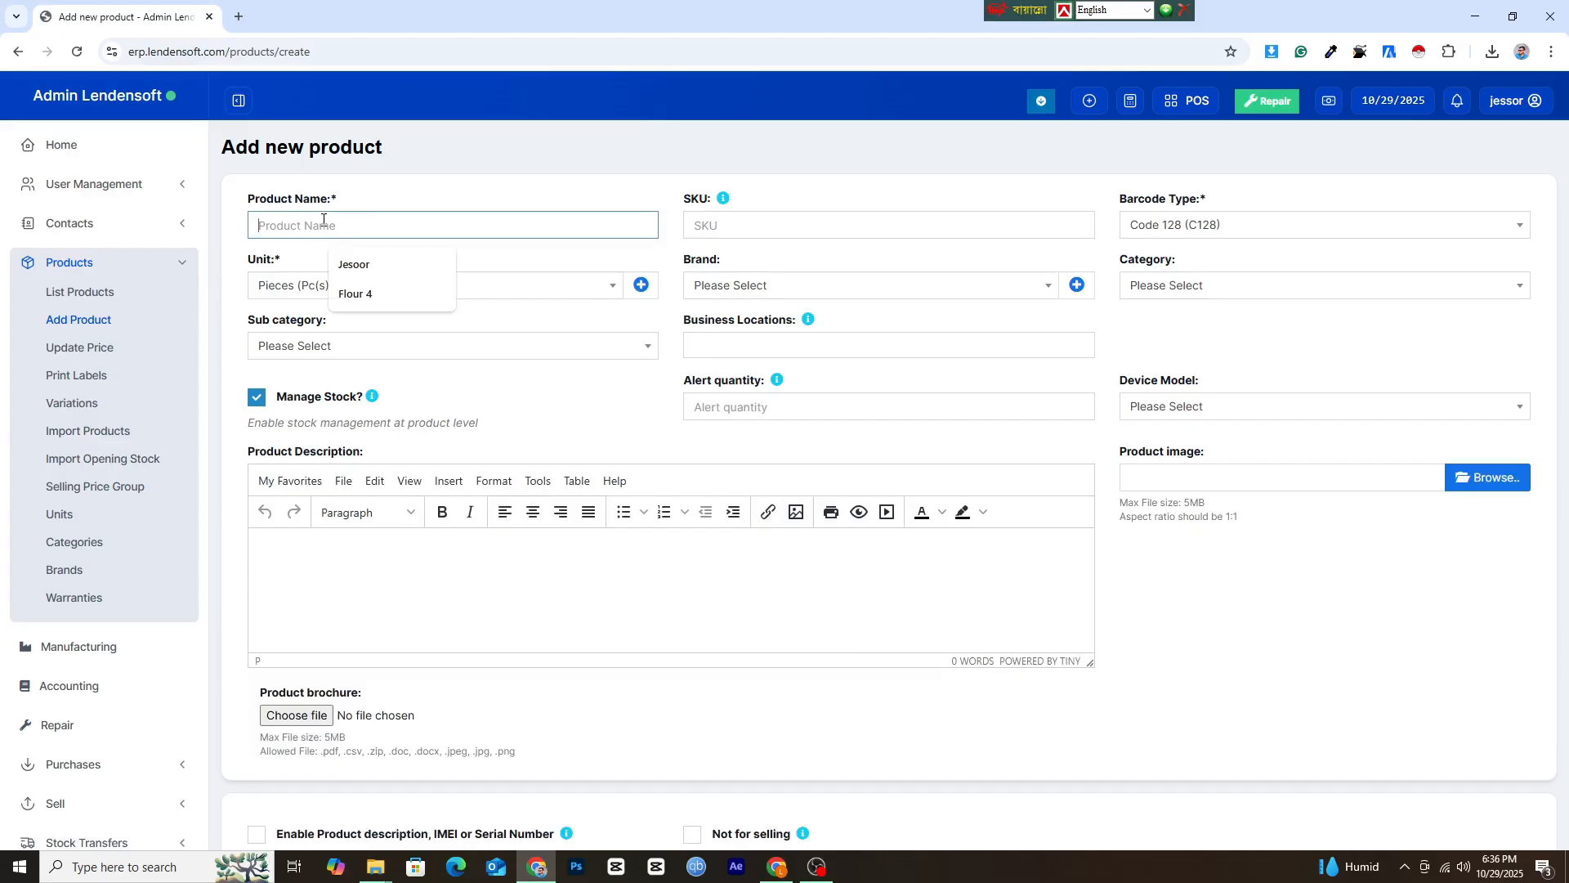
{"action": "type", "text": "Fabrics"}
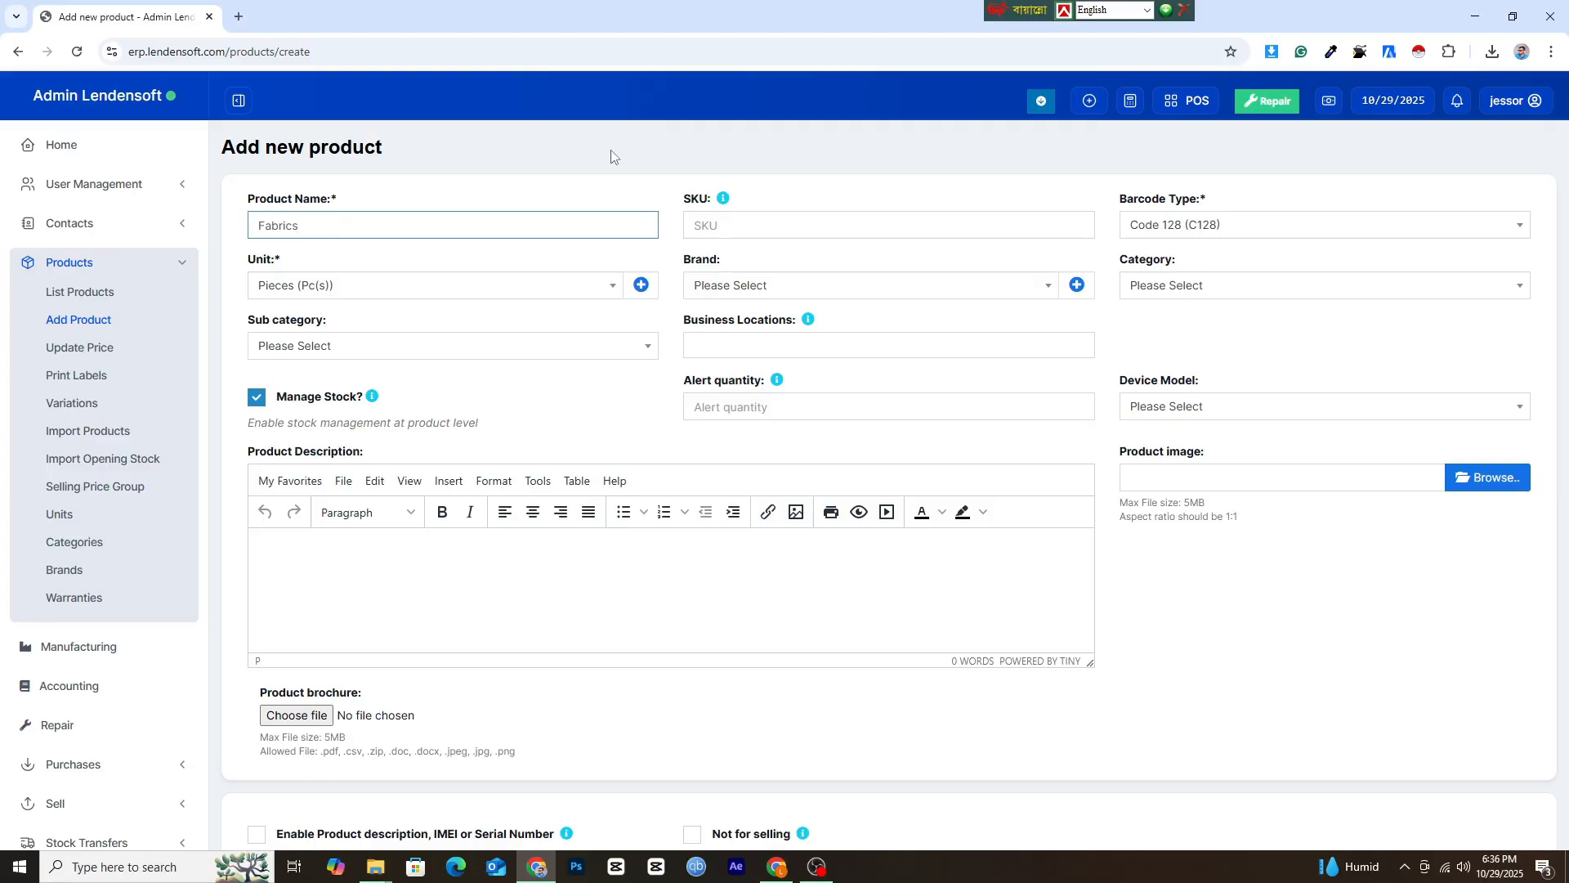
{"action": "left_click", "coordinate": [590, 286]}
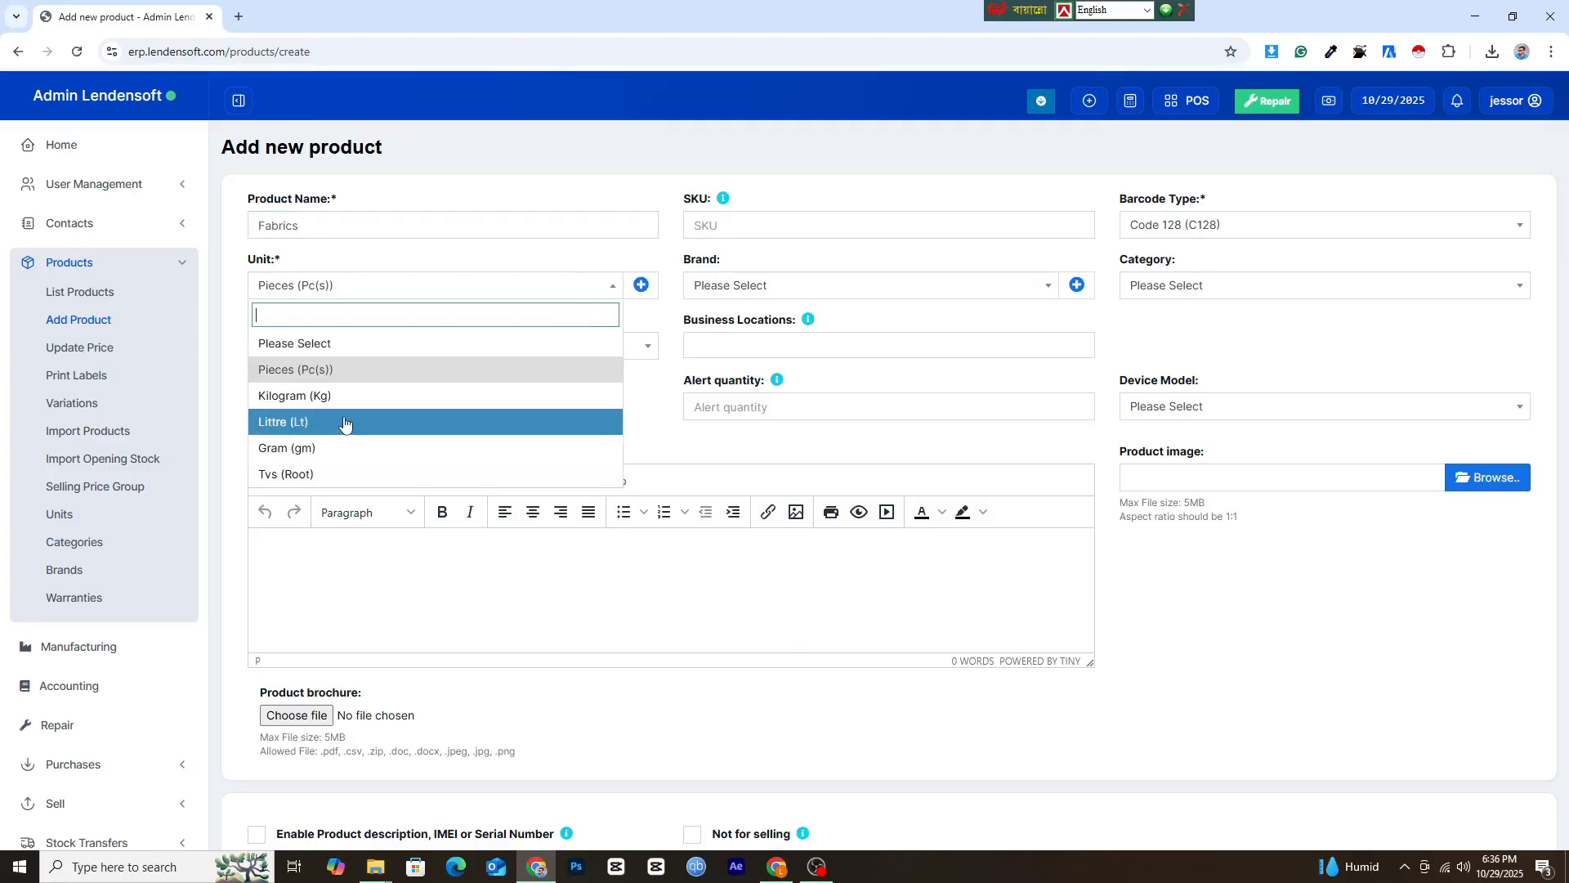
{"action": "left_click", "coordinate": [462, 400]}
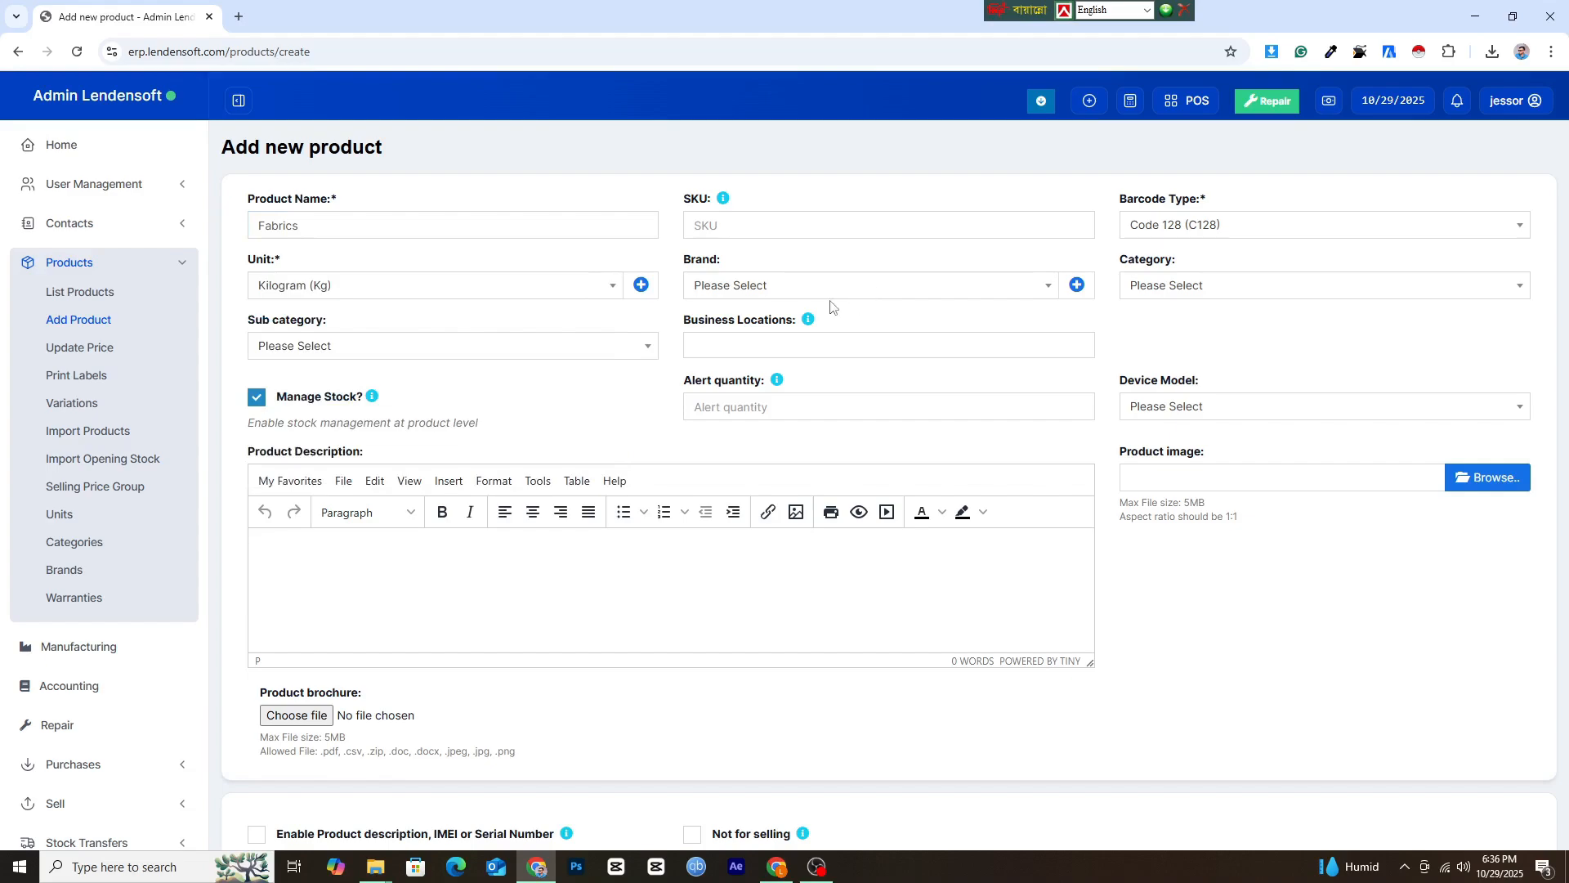
{"action": "left_click", "coordinate": [1210, 292]}
{"action": "left_click", "coordinate": [893, 323]}
{"action": "left_click", "coordinate": [850, 344]}
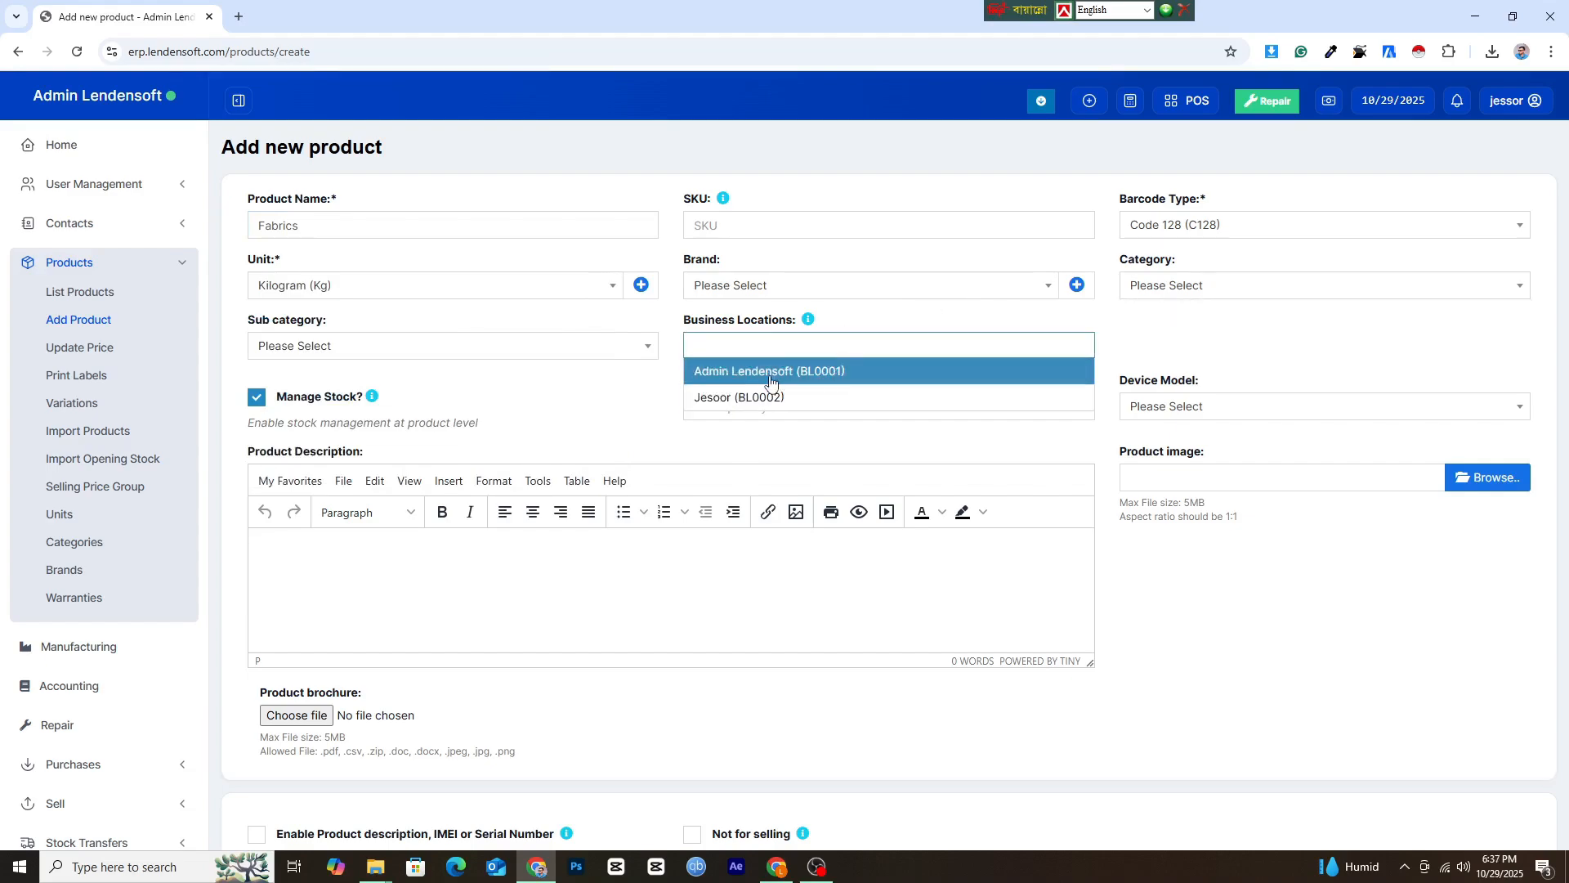
{"action": "left_click", "coordinate": [773, 373]}
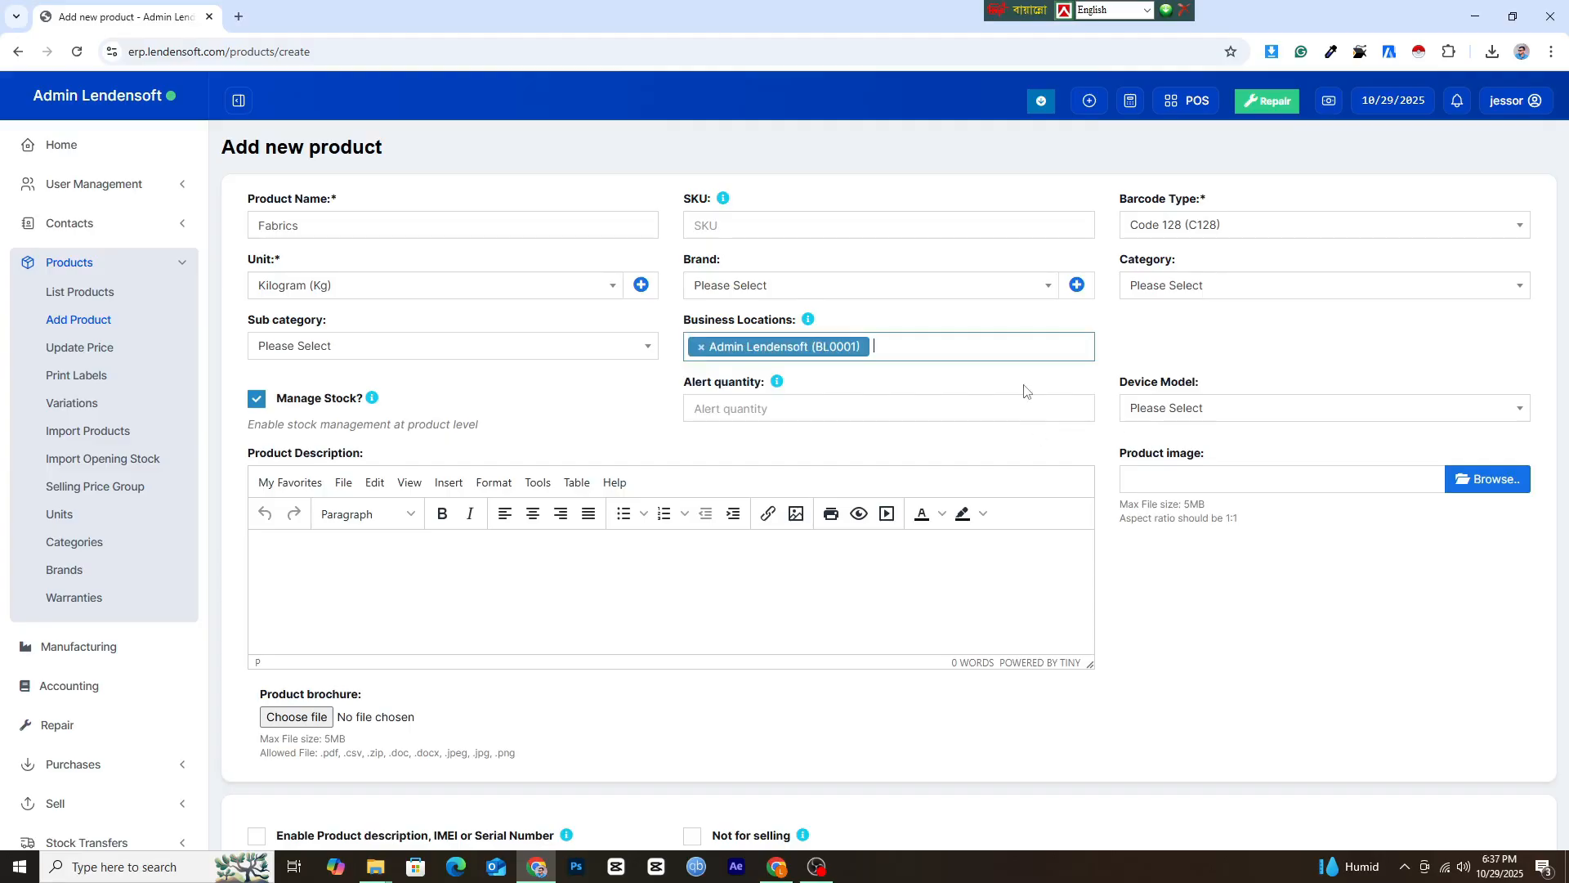
Set the Fabrics default purchase price excluding tax to 100 and save the product, continuing to its opening stock.
{"action": "scroll", "coordinate": [269, 523], "scroll_direction": "down", "scroll_amount": 7}
{"action": "left_click", "coordinate": [330, 601]}
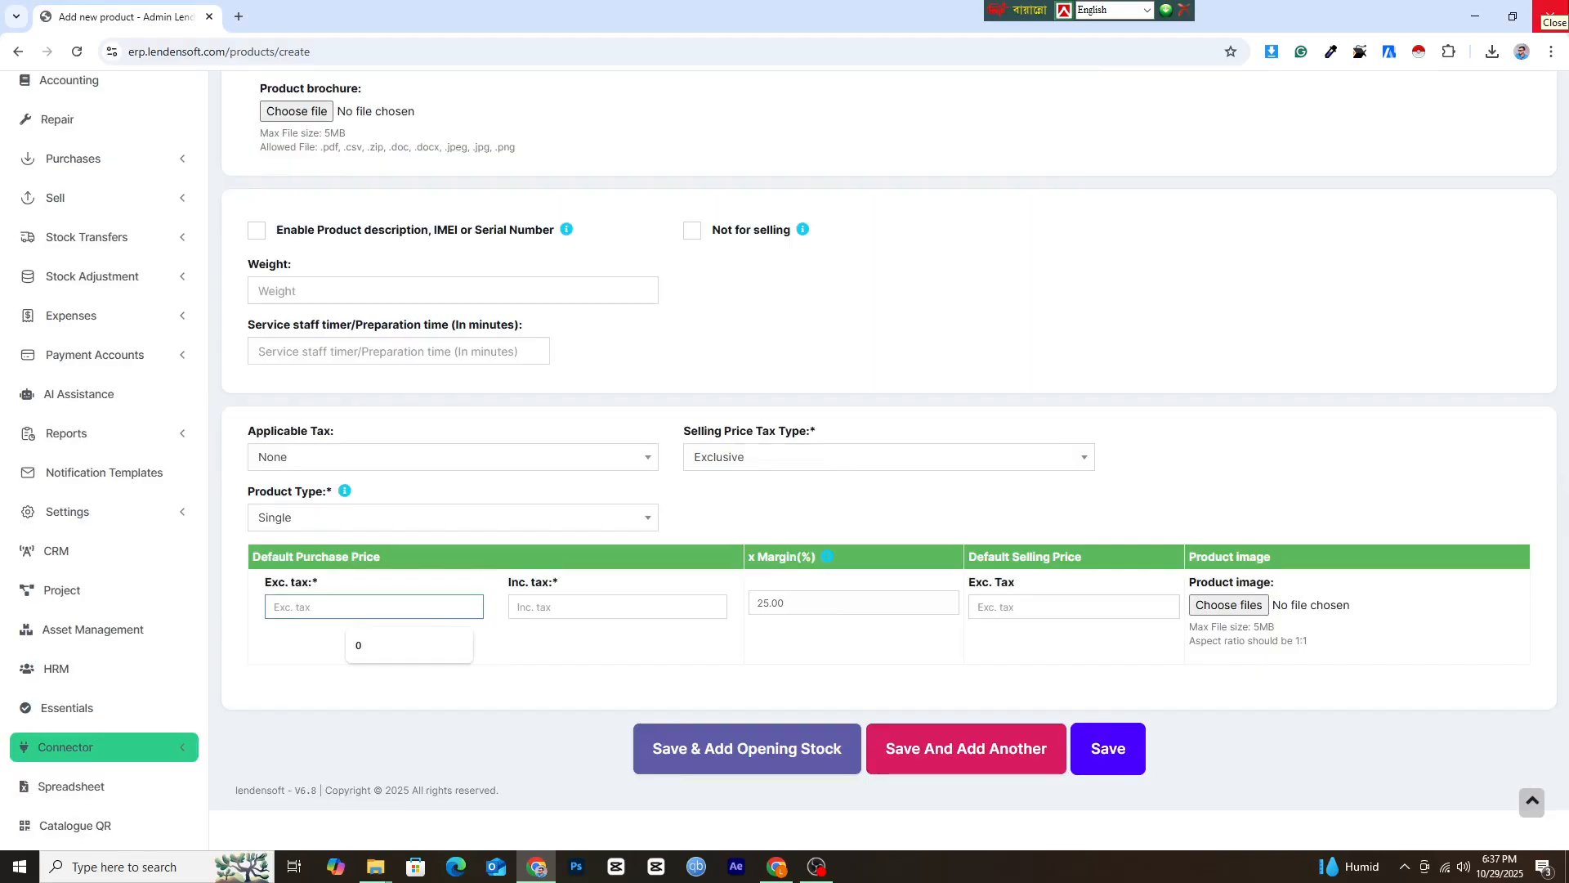
{"action": "type", "text": "100"}
{"action": "left_click", "coordinate": [1018, 606]}
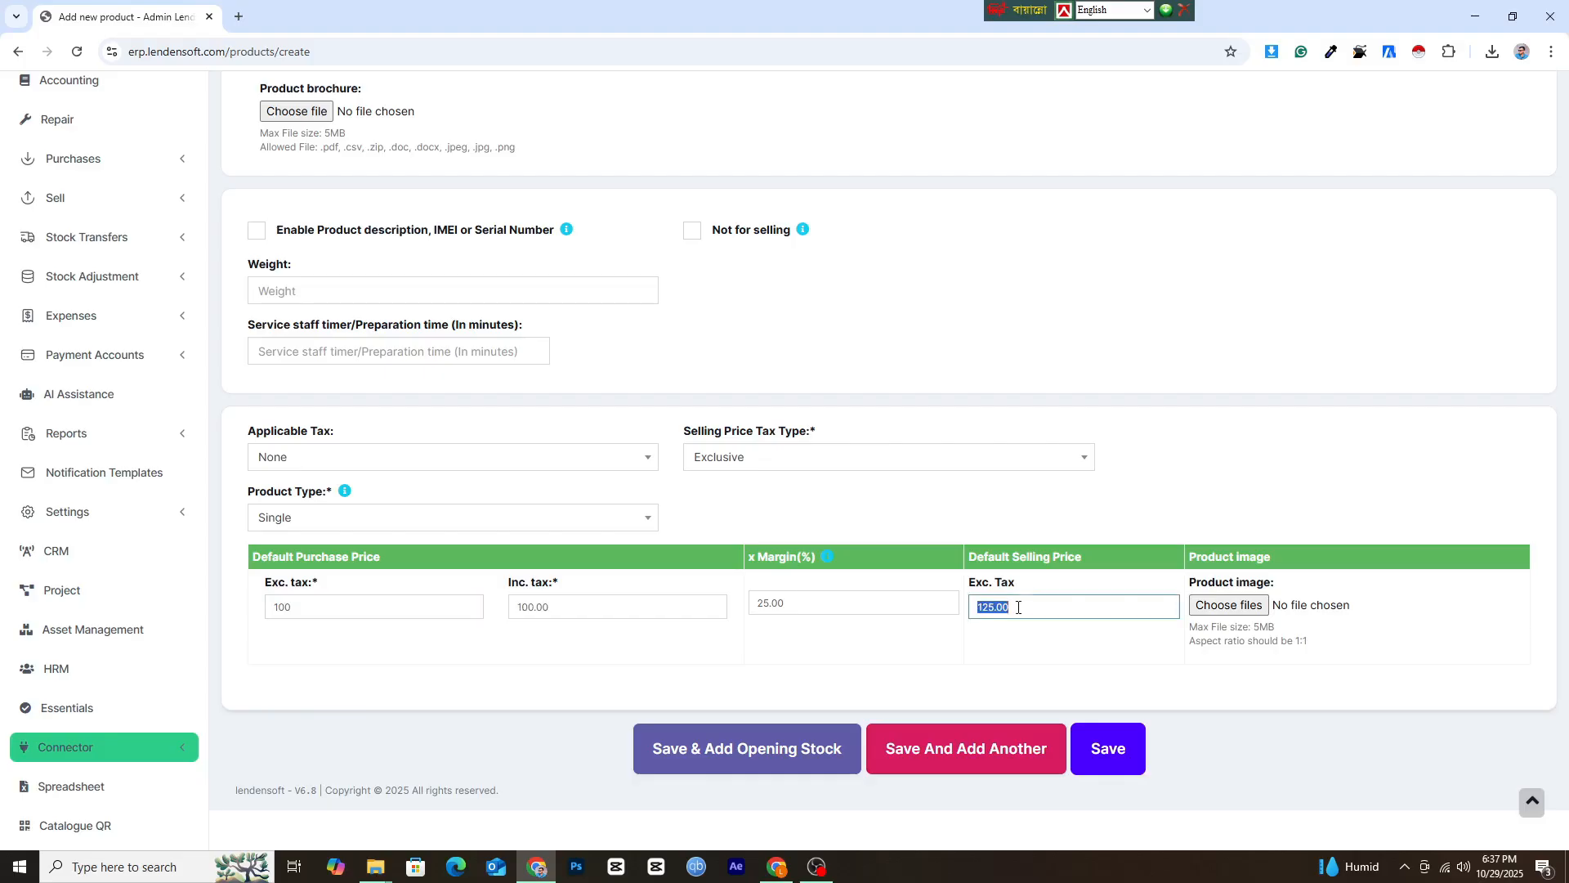
{"action": "left_click", "coordinate": [747, 746]}
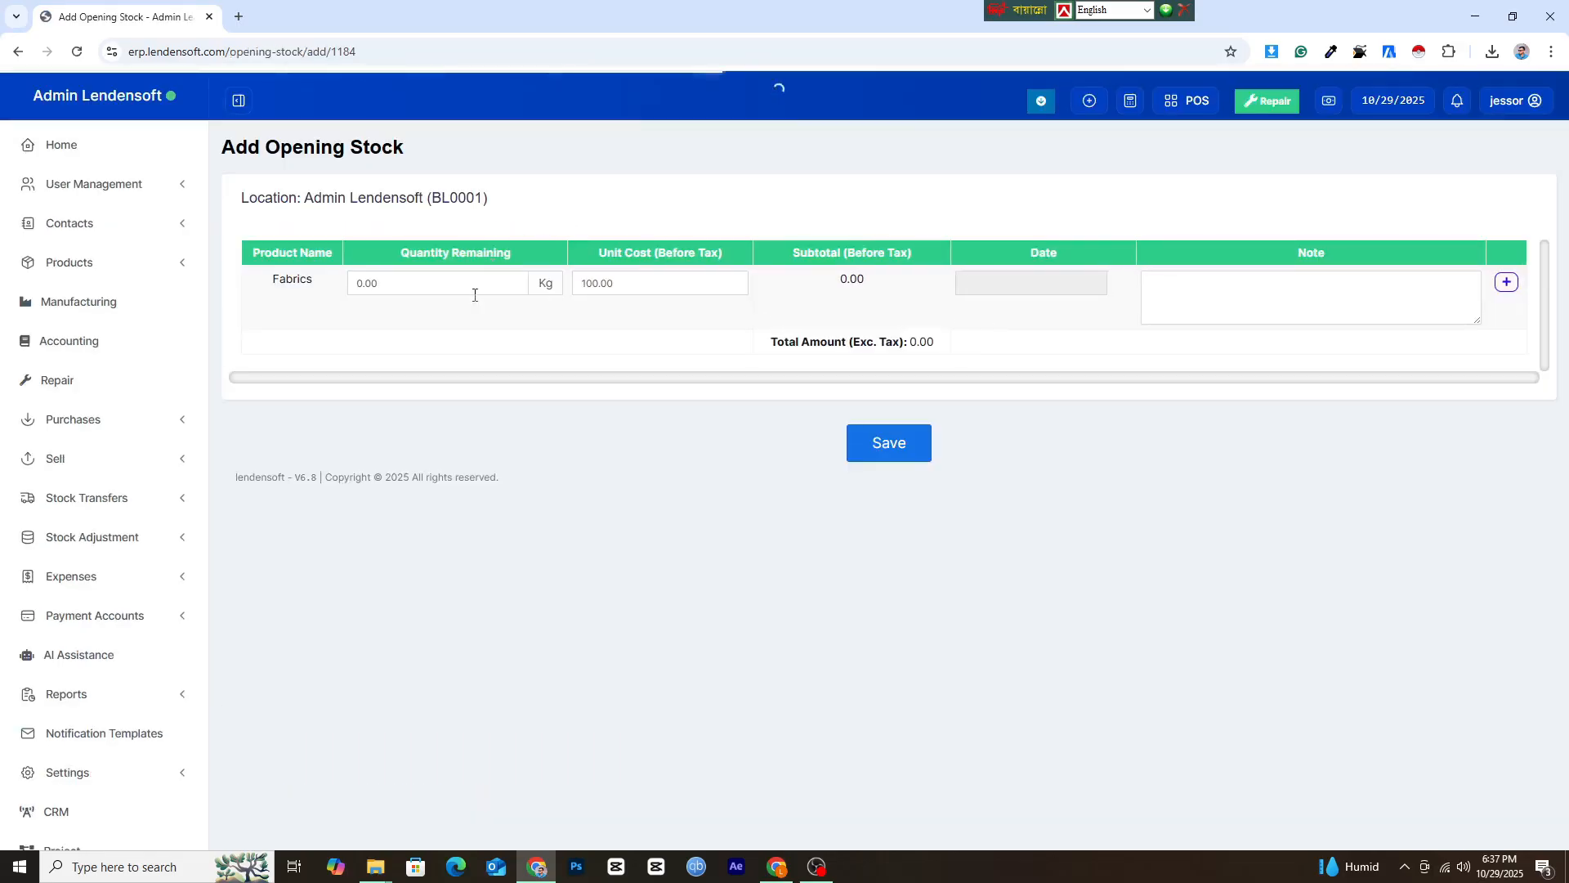
Enter the remaining quantity of Fabrics as opening stock for Admin Lendensoft (BL0001) and save it.
{"action": "left_click", "coordinate": [377, 280]}
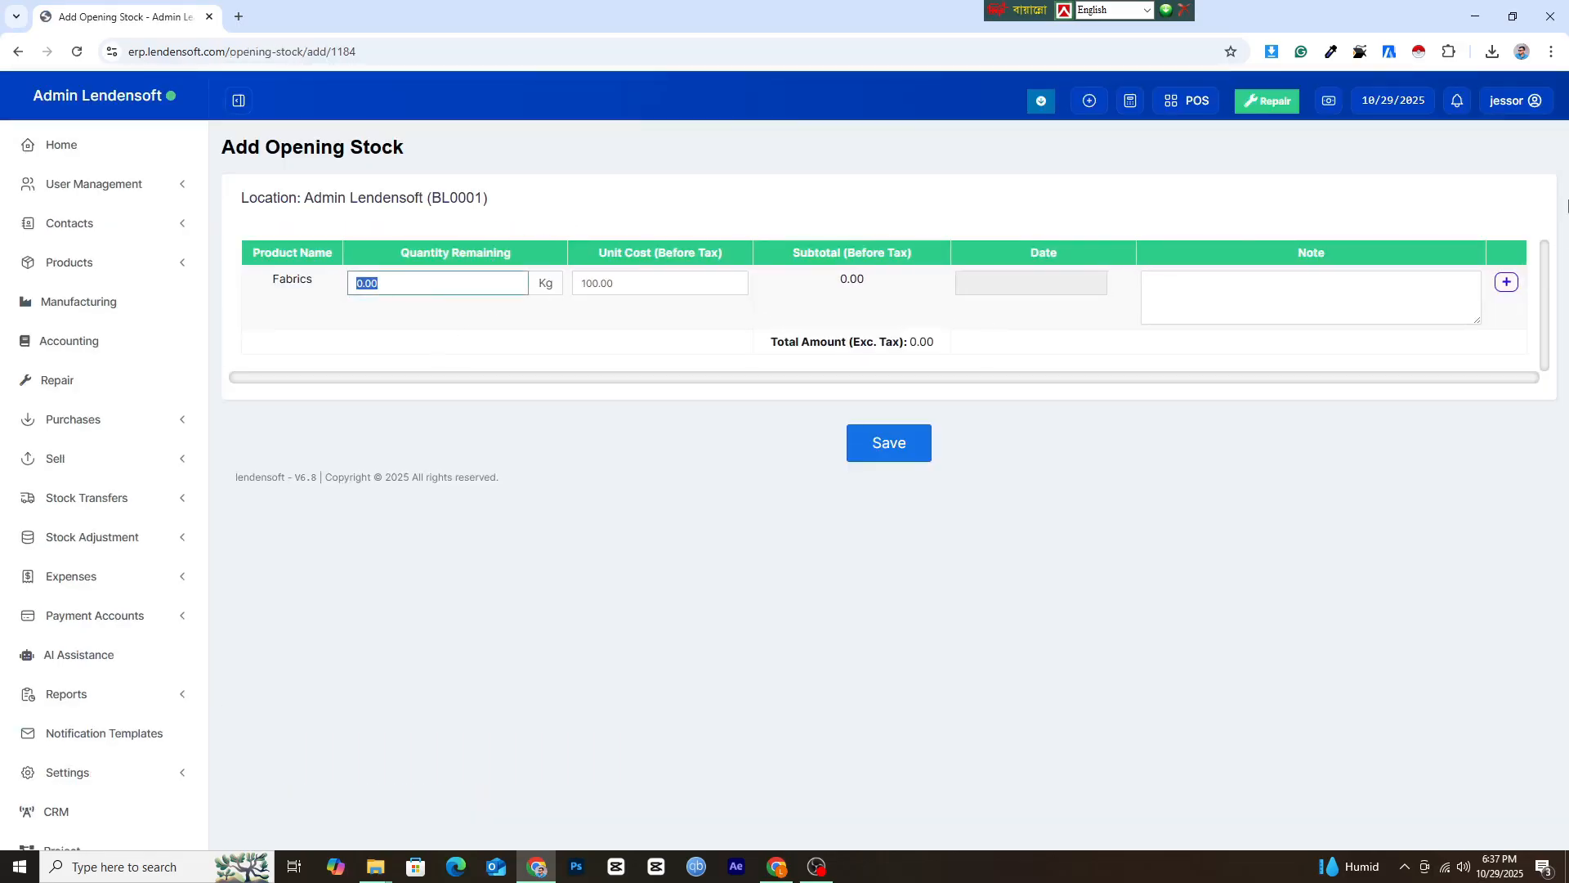
{"action": "type", "text": "2"}
{"action": "left_click", "coordinate": [869, 441]}
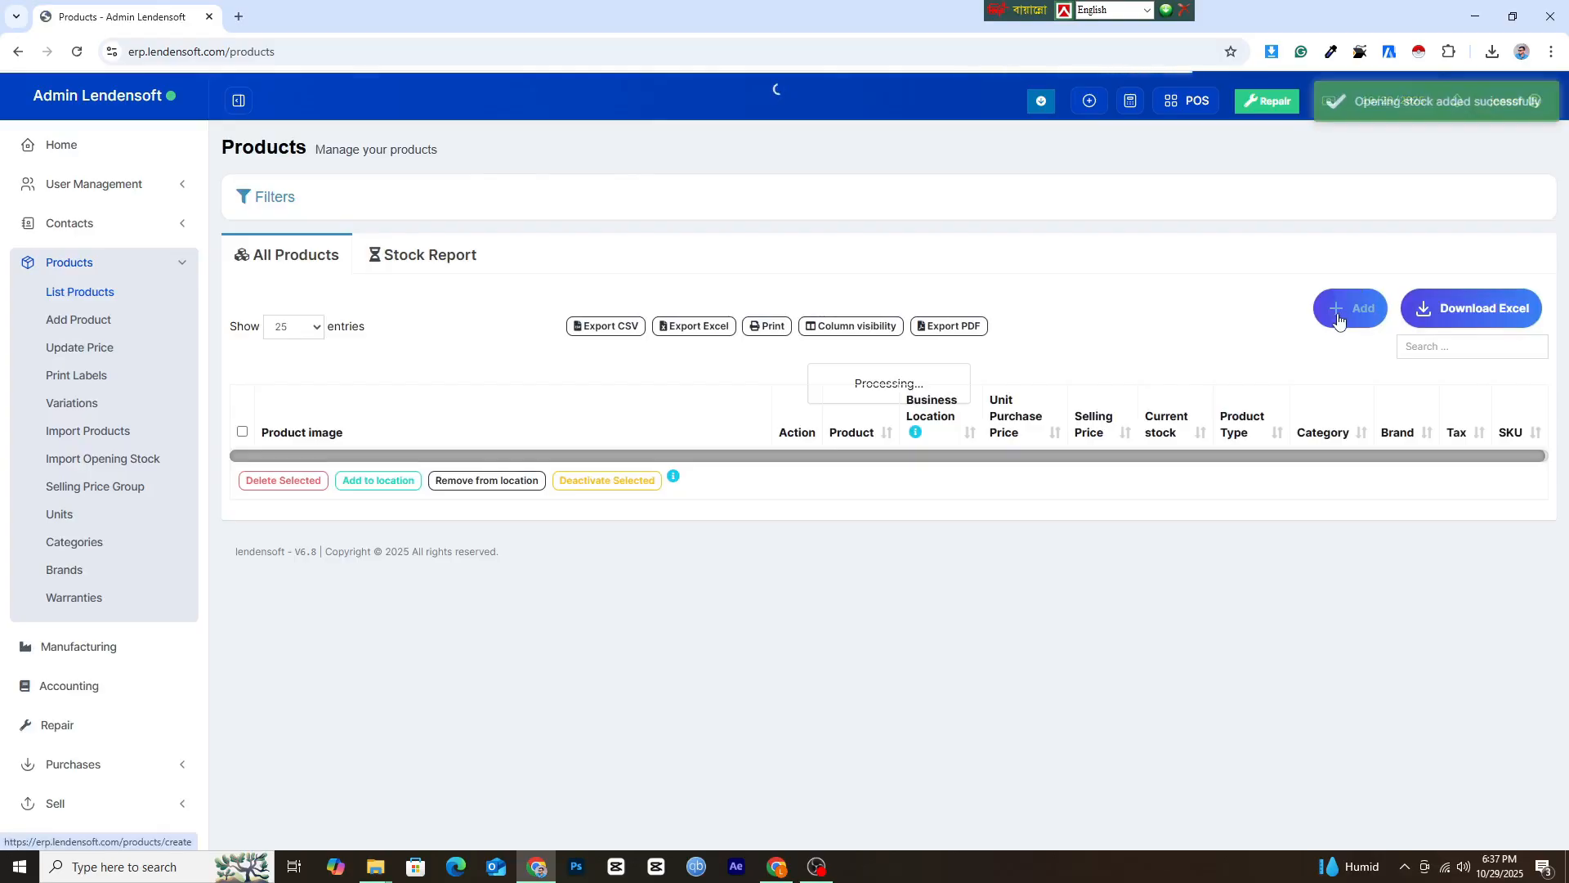
Start a new product named Yarn with unit Gram (gm) and business location Admin Lendensoft (BL0001).
{"action": "left_click", "coordinate": [1337, 320]}
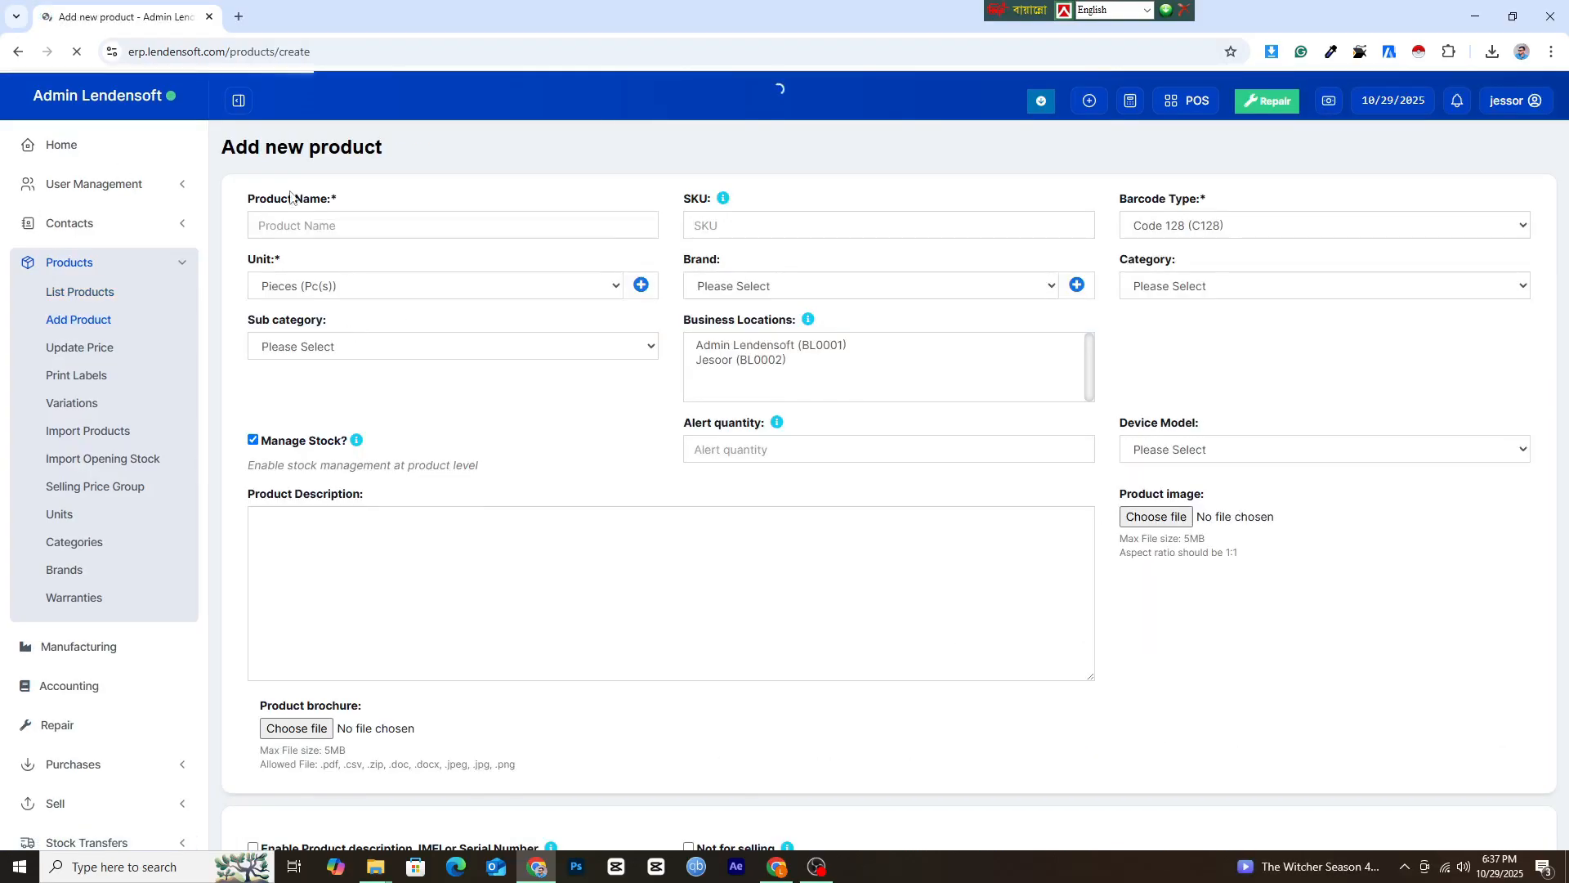
{"action": "left_click", "coordinate": [298, 229]}
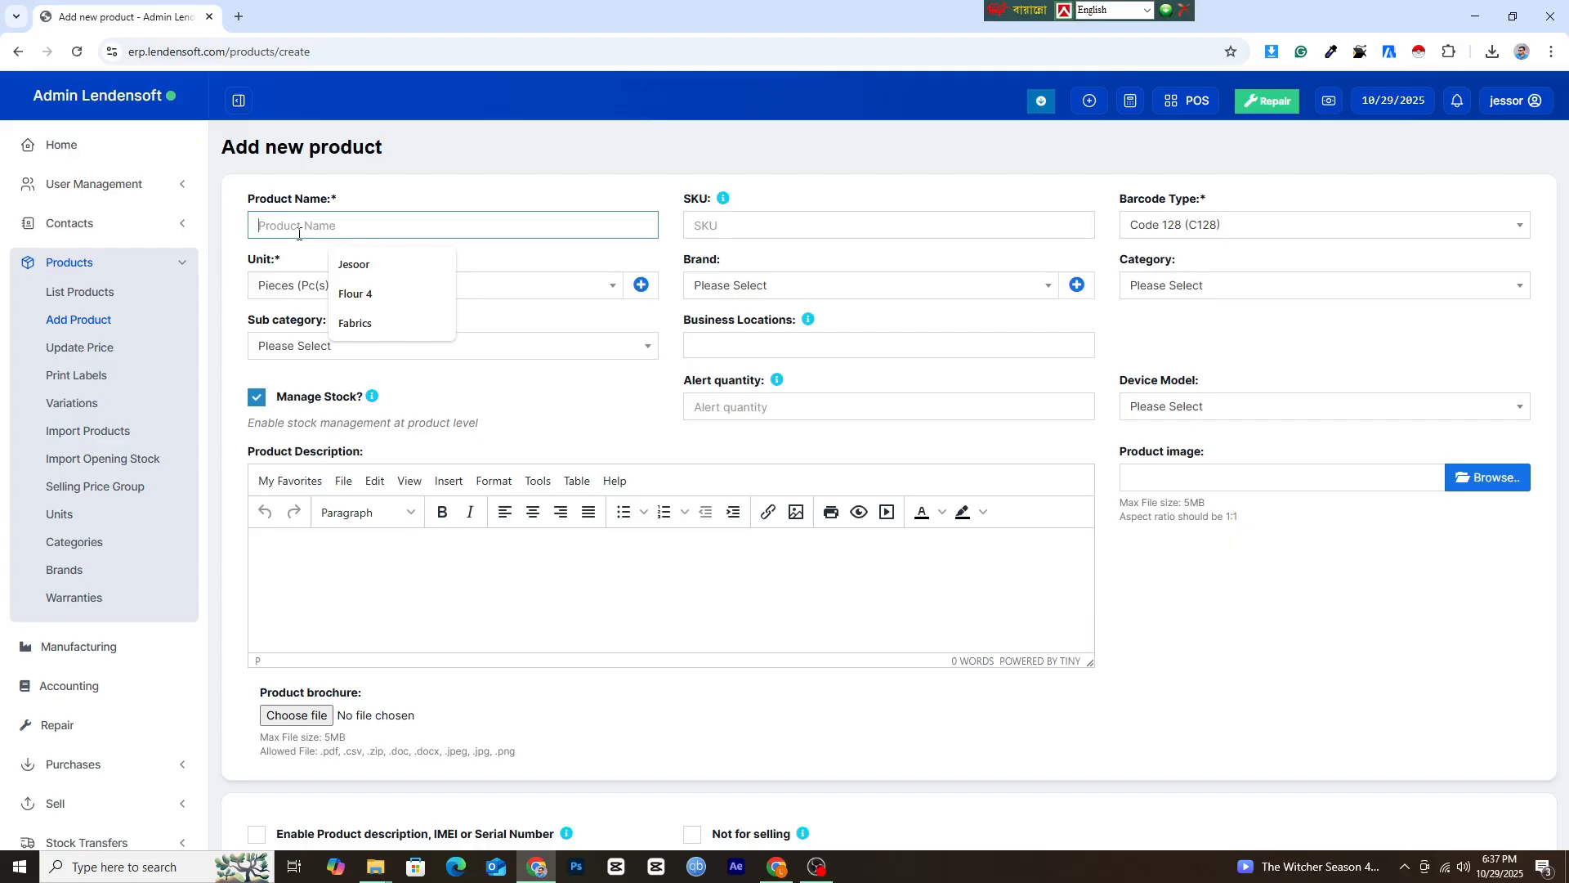
{"action": "type", "text": "Y"}
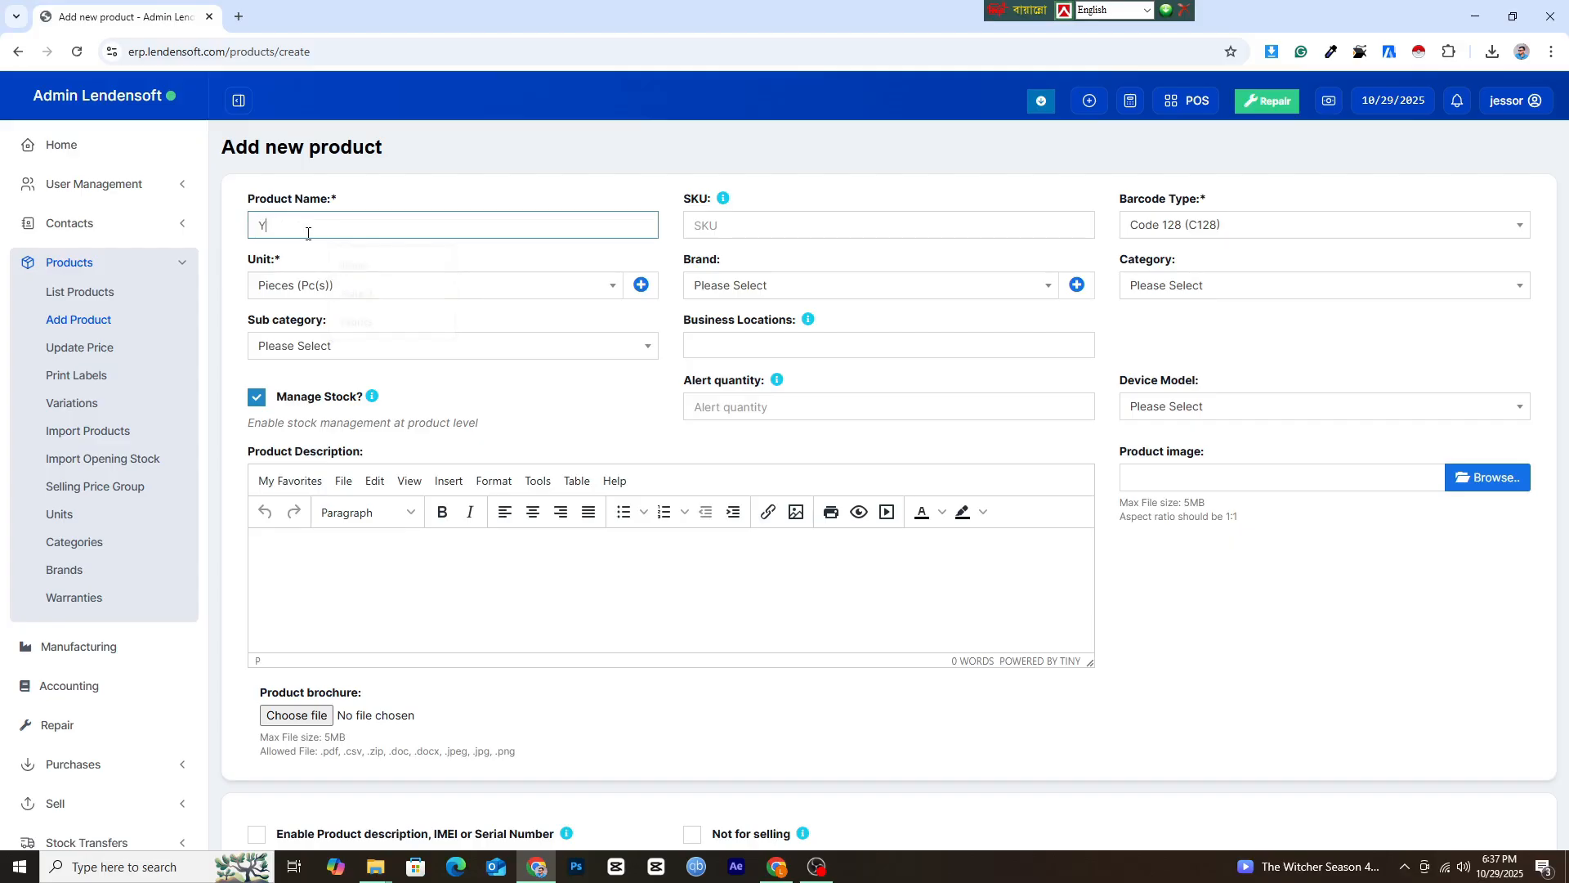
{"action": "type", "text": "arn"}
{"action": "left_click", "coordinate": [307, 285]}
{"action": "left_click", "coordinate": [311, 448]}
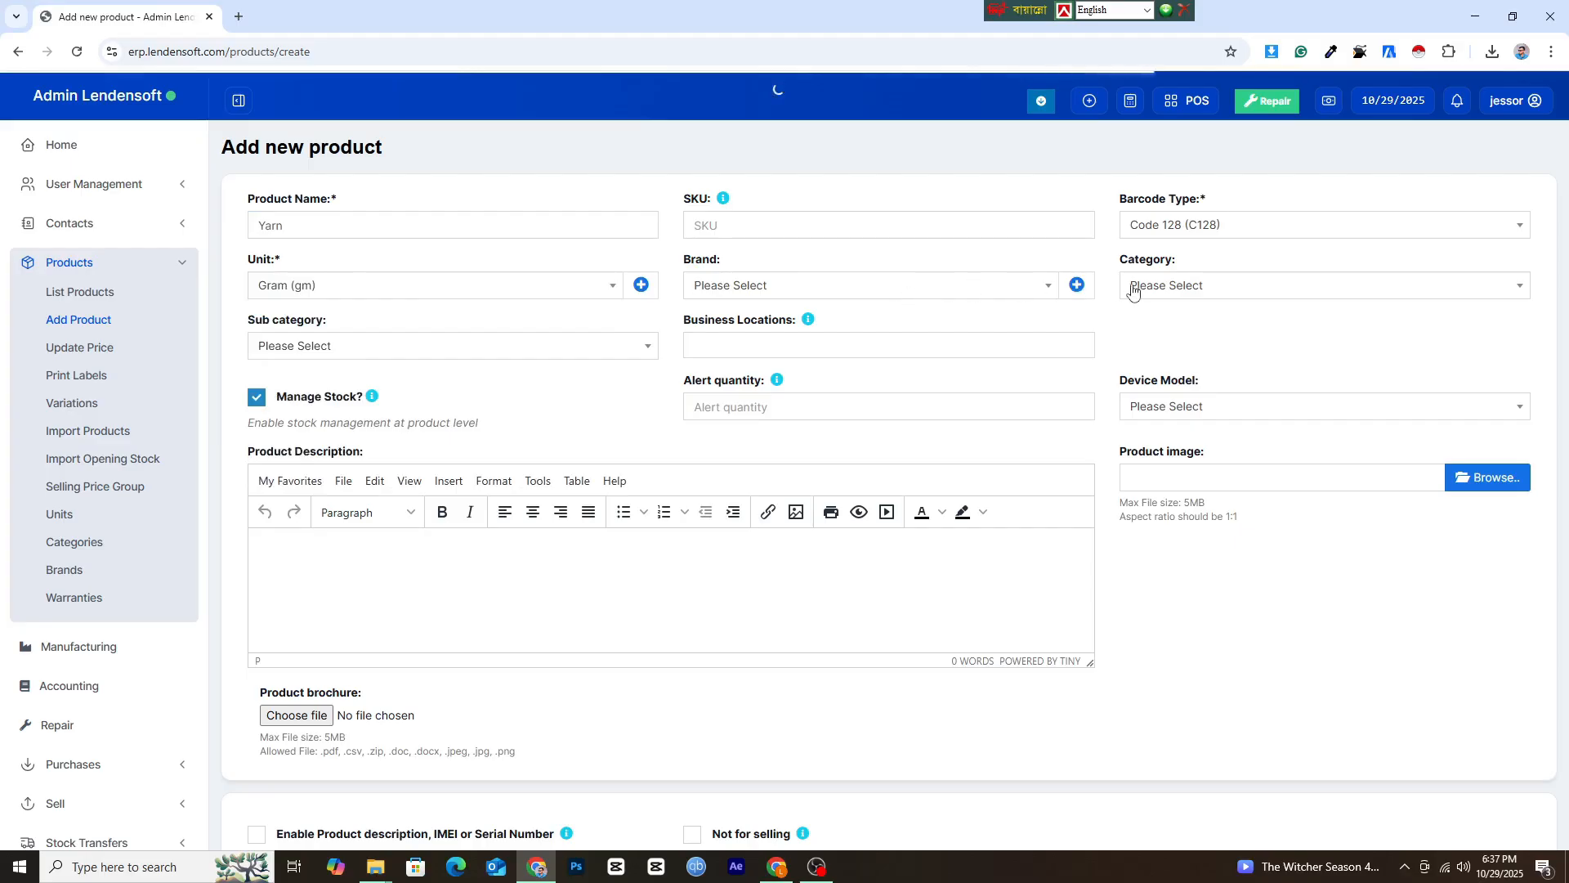
{"action": "left_click", "coordinate": [820, 354]}
{"action": "left_click", "coordinate": [708, 372]}
Set the Yarn default purchase price excluding tax to 250 and review the product's entries.
{"action": "scroll", "coordinate": [537, 569], "scroll_direction": "down", "scroll_amount": 6}
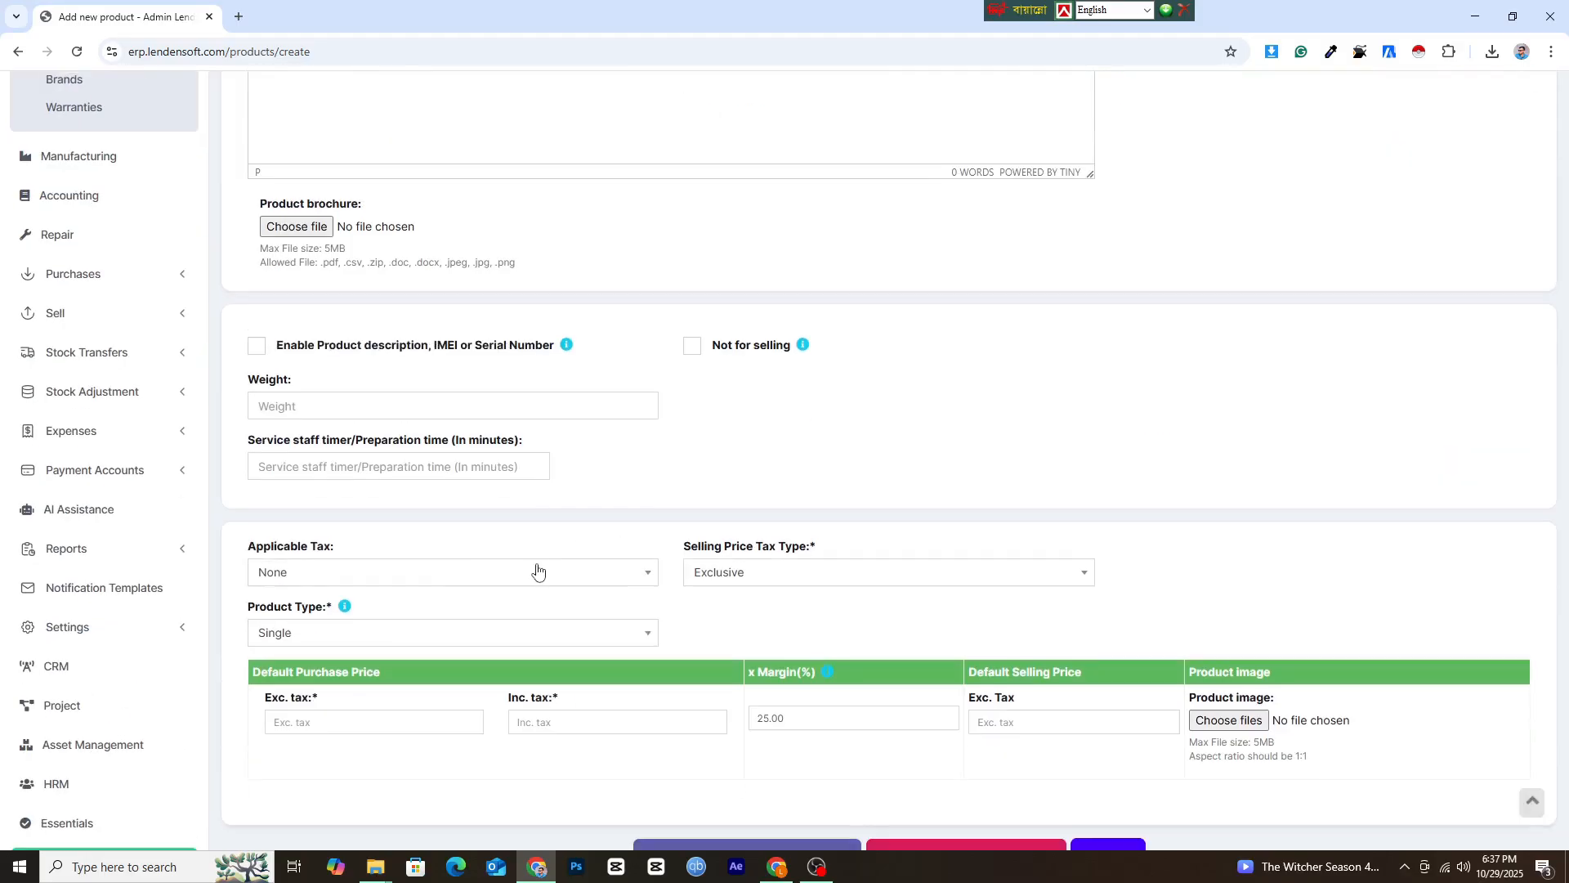
{"action": "left_click", "coordinate": [300, 723]}
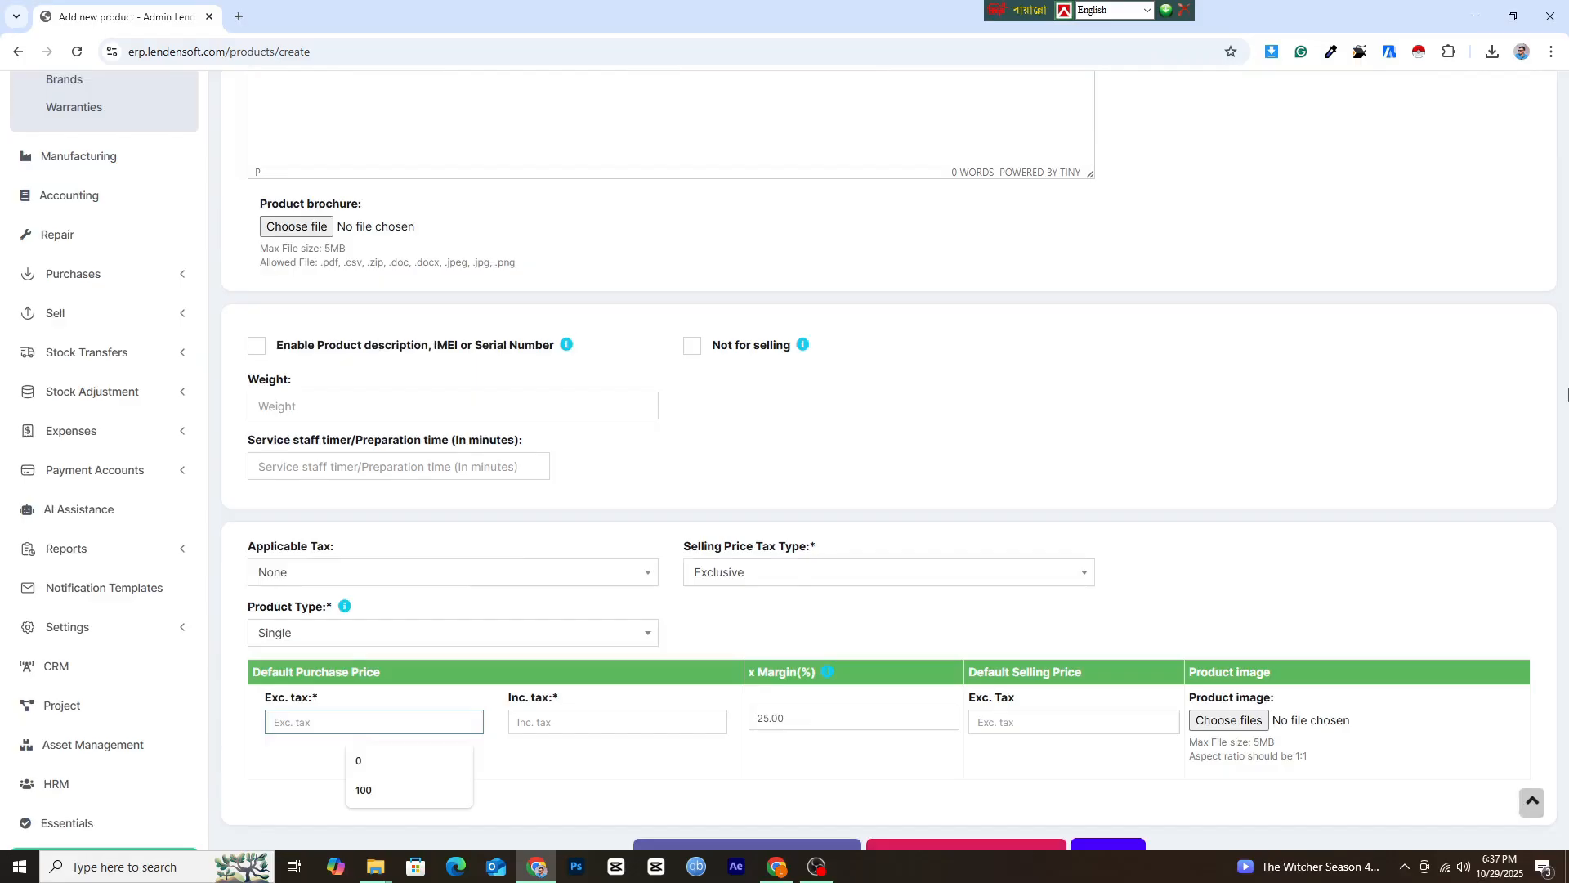
{"action": "type", "text": "250"}
{"action": "left_click", "coordinate": [885, 716]}
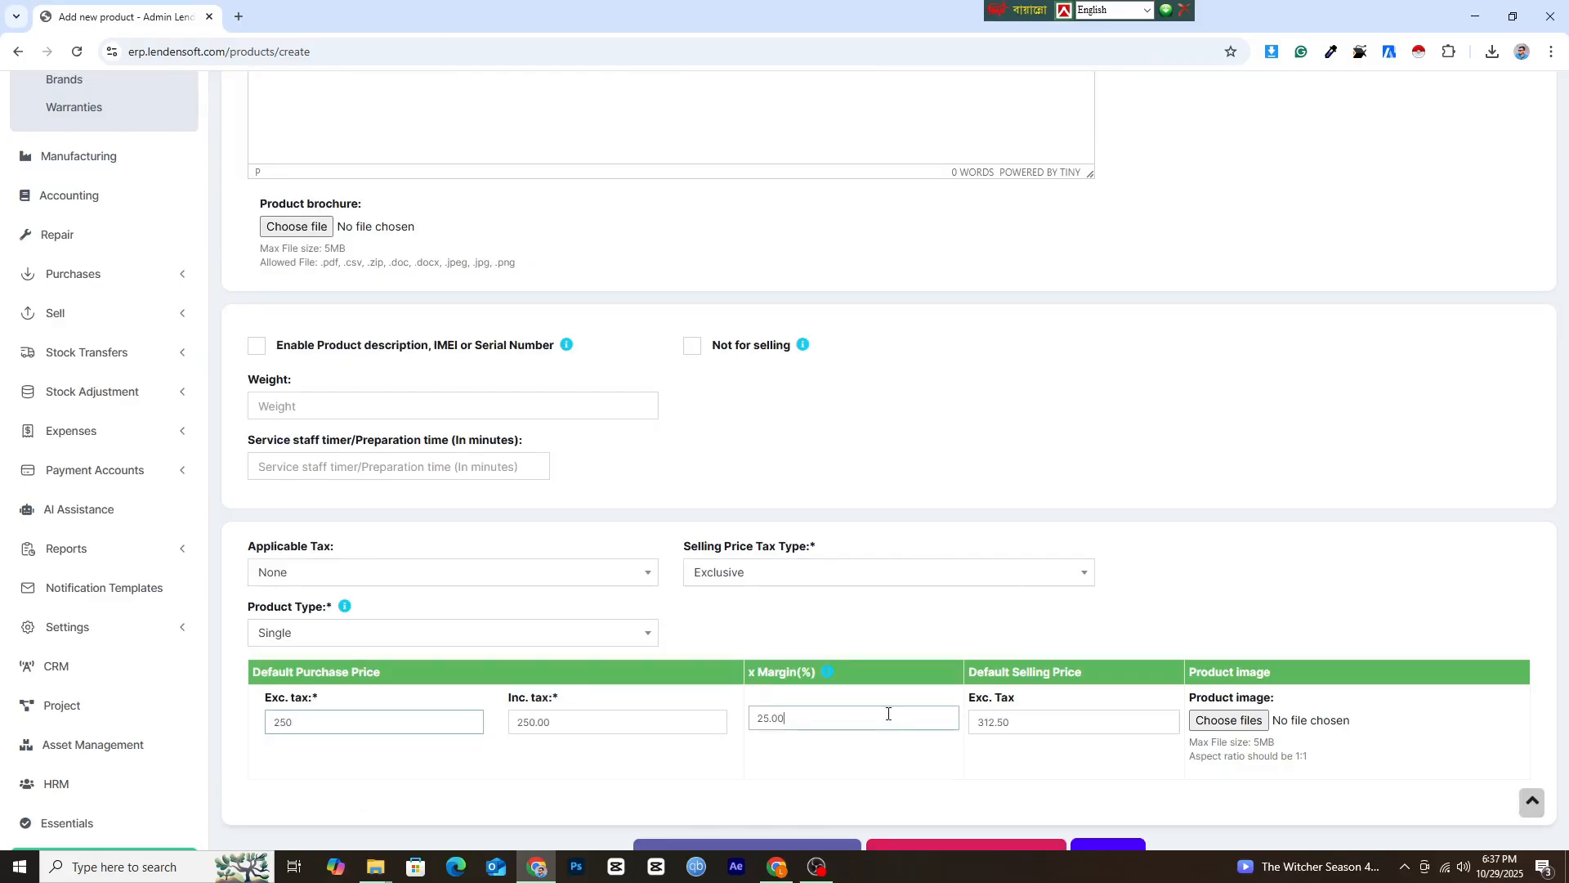
{"action": "left_click", "coordinate": [1062, 723]}
{"action": "scroll", "coordinate": [1137, 732], "scroll_direction": "down", "scroll_amount": 2}
{"action": "scroll", "coordinate": [764, 588], "scroll_direction": "up", "scroll_amount": 8}
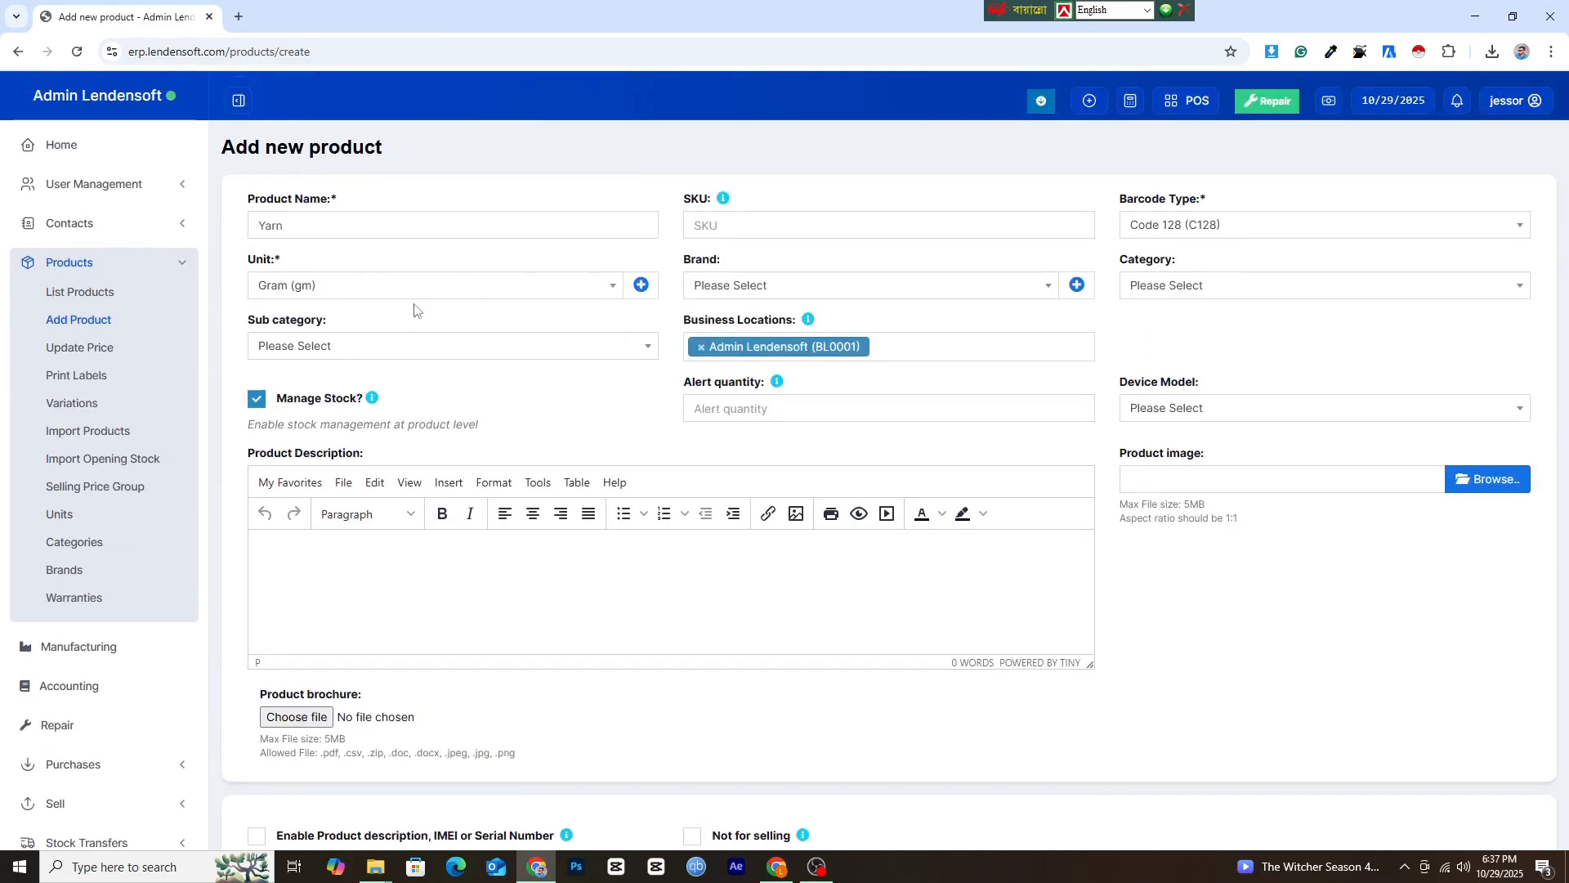
Set the Yarn default purchase price excluding tax to 10 and save the product, continuing to its opening stock.
{"action": "scroll", "coordinate": [328, 312], "scroll_direction": "down", "scroll_amount": 7}
{"action": "left_click", "coordinate": [325, 601]}
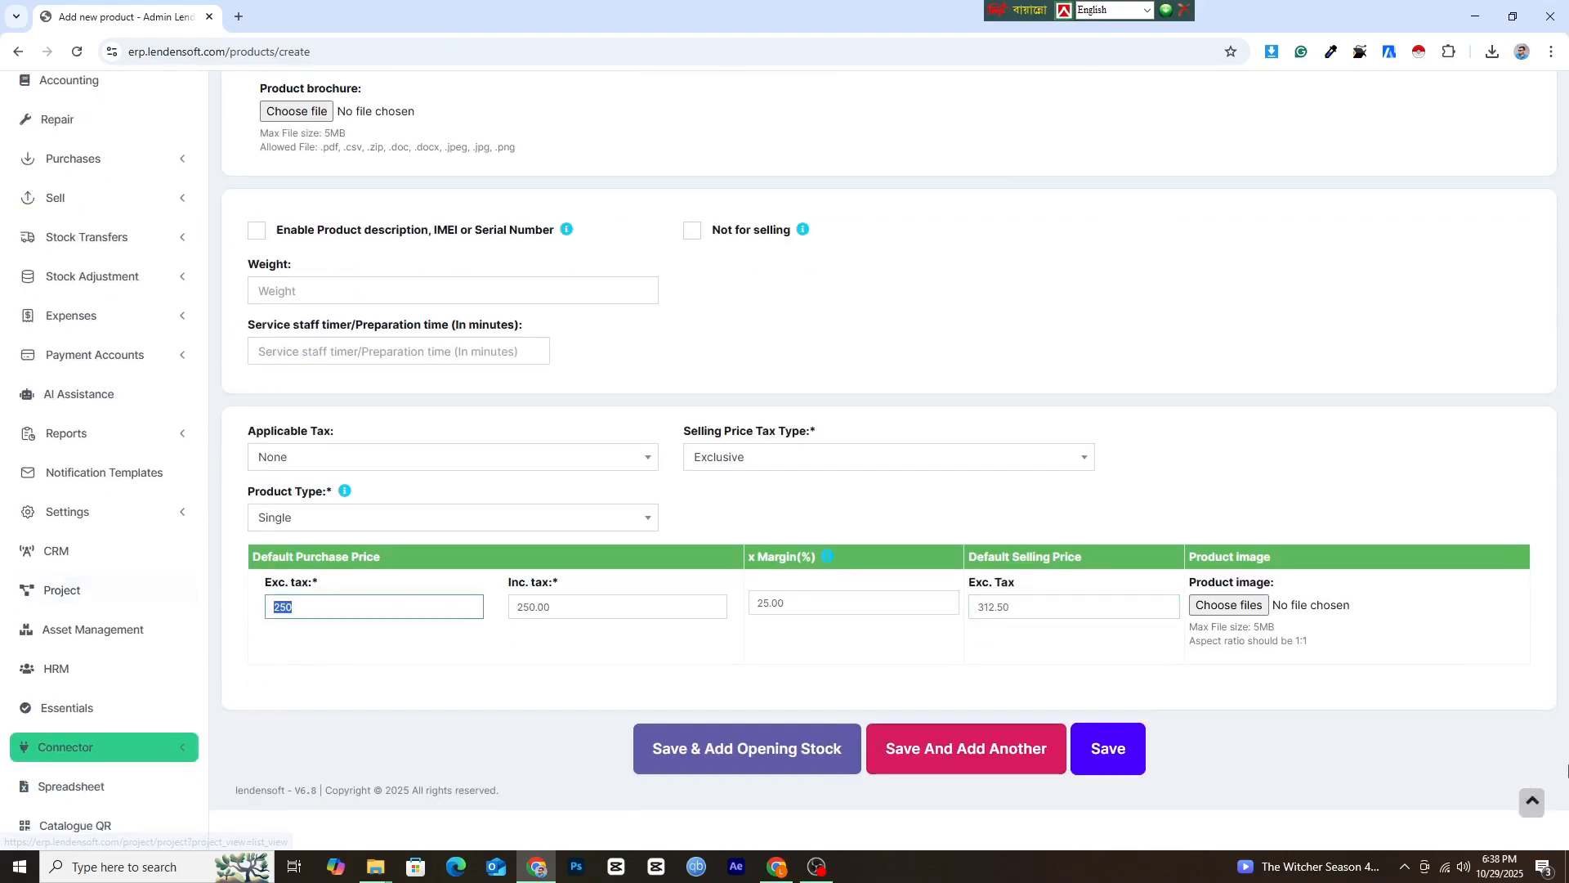
{"action": "type", "text": "10"}
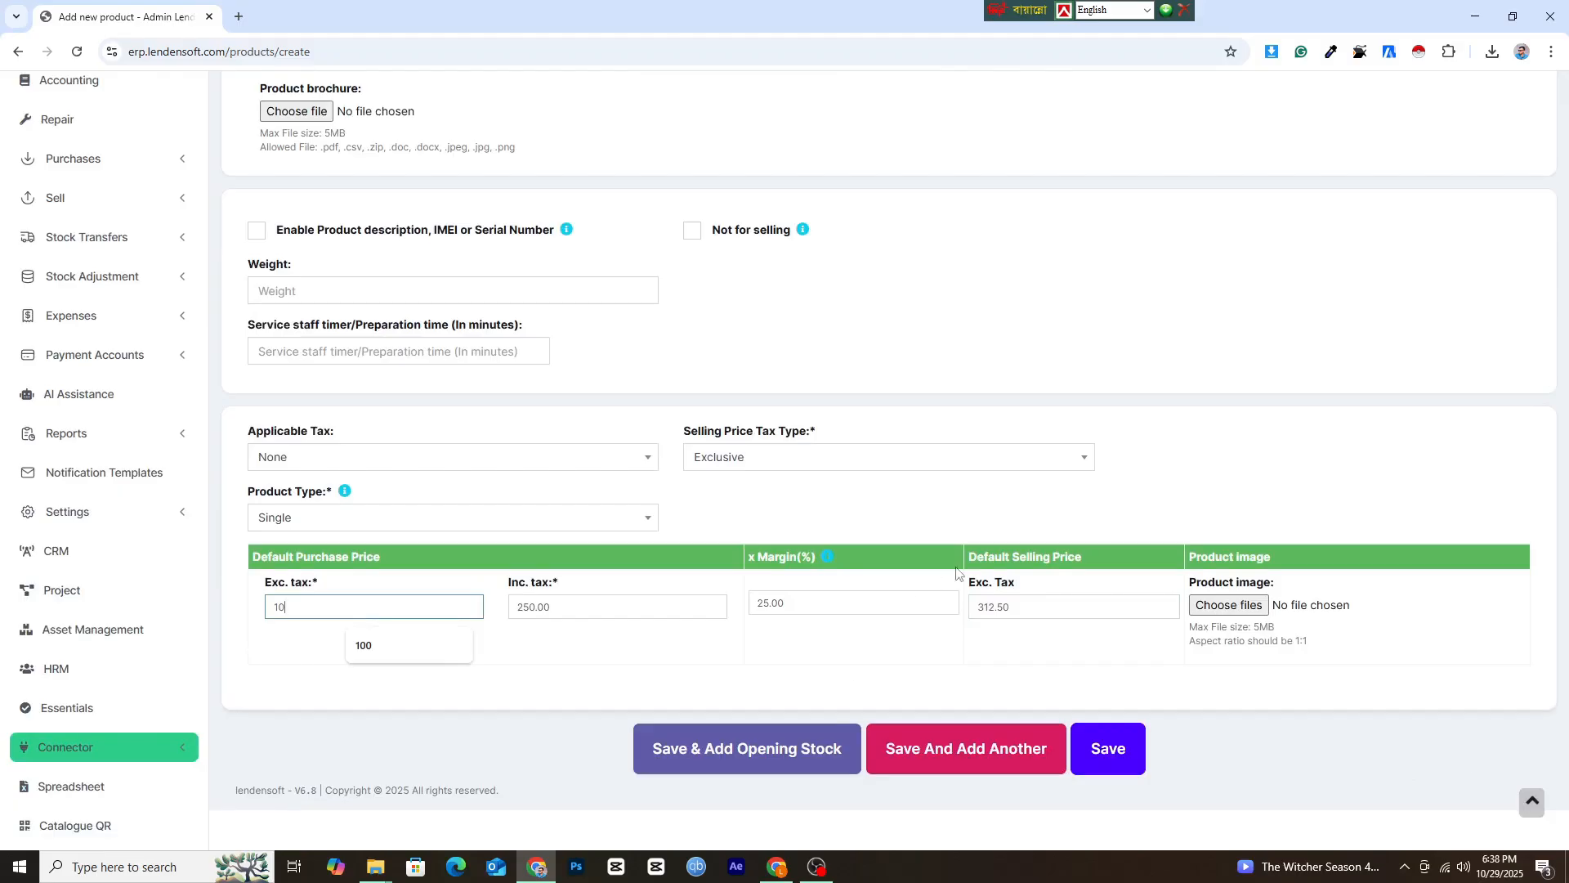
{"action": "left_click", "coordinate": [1014, 609]}
{"action": "left_click", "coordinate": [815, 768]}
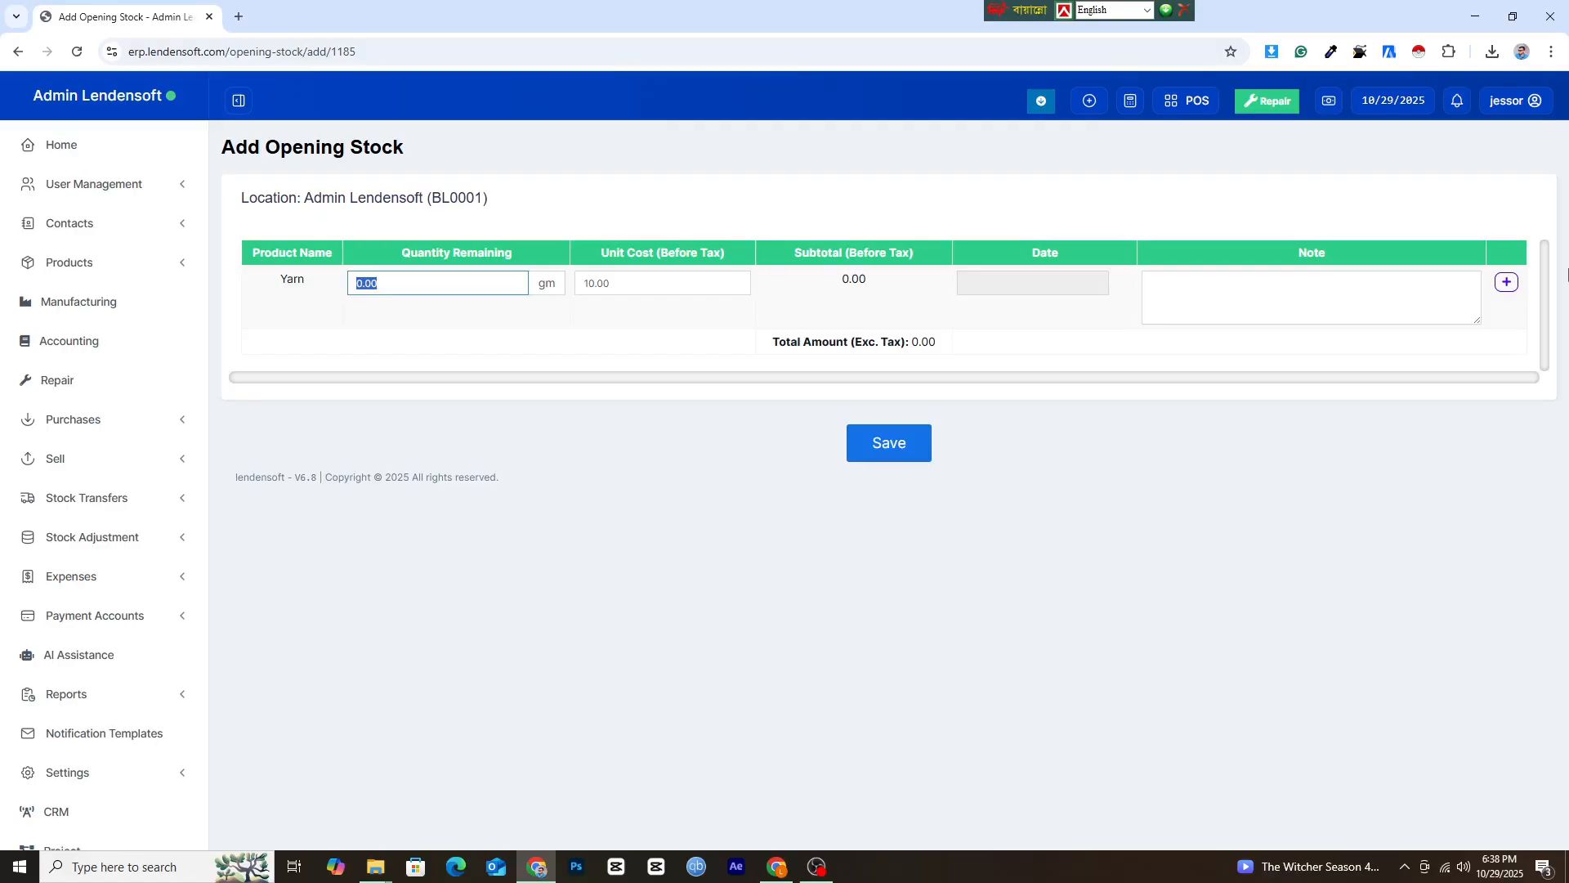
Set the Yarn opening stock quantity to 1000 gm and save it.
{"action": "type", "text": "1000"}
{"action": "left_click", "coordinate": [875, 437]}
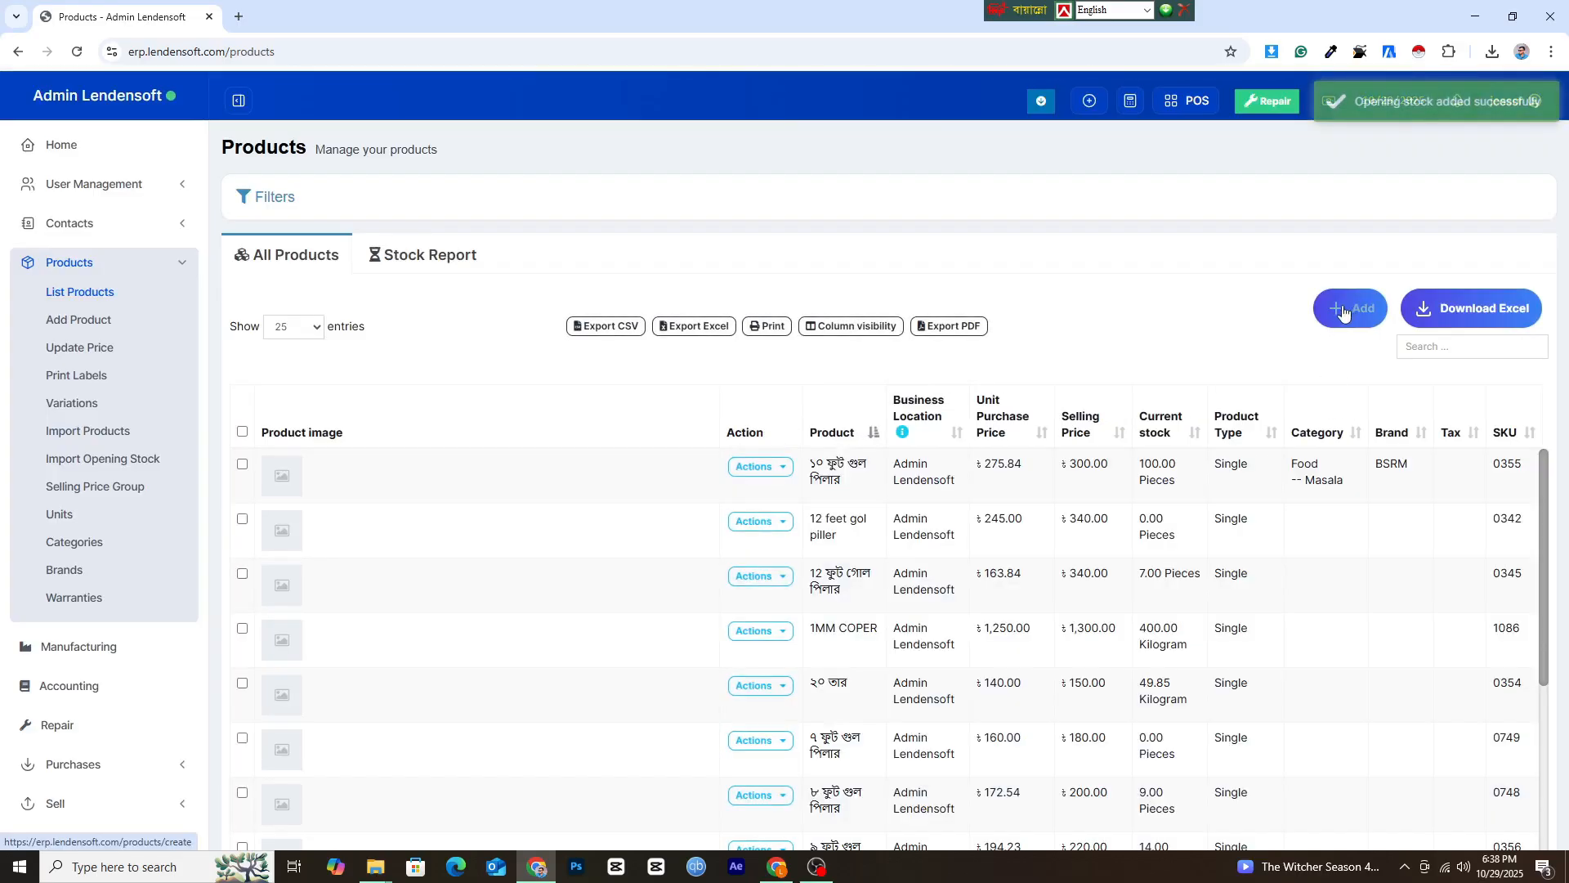
Start a new product named T-Shirt with unit Pieces (Pc(s)) and business location Admin Lendensoft (BL0001), leaving the category unselected.
{"action": "left_click", "coordinate": [1344, 310]}
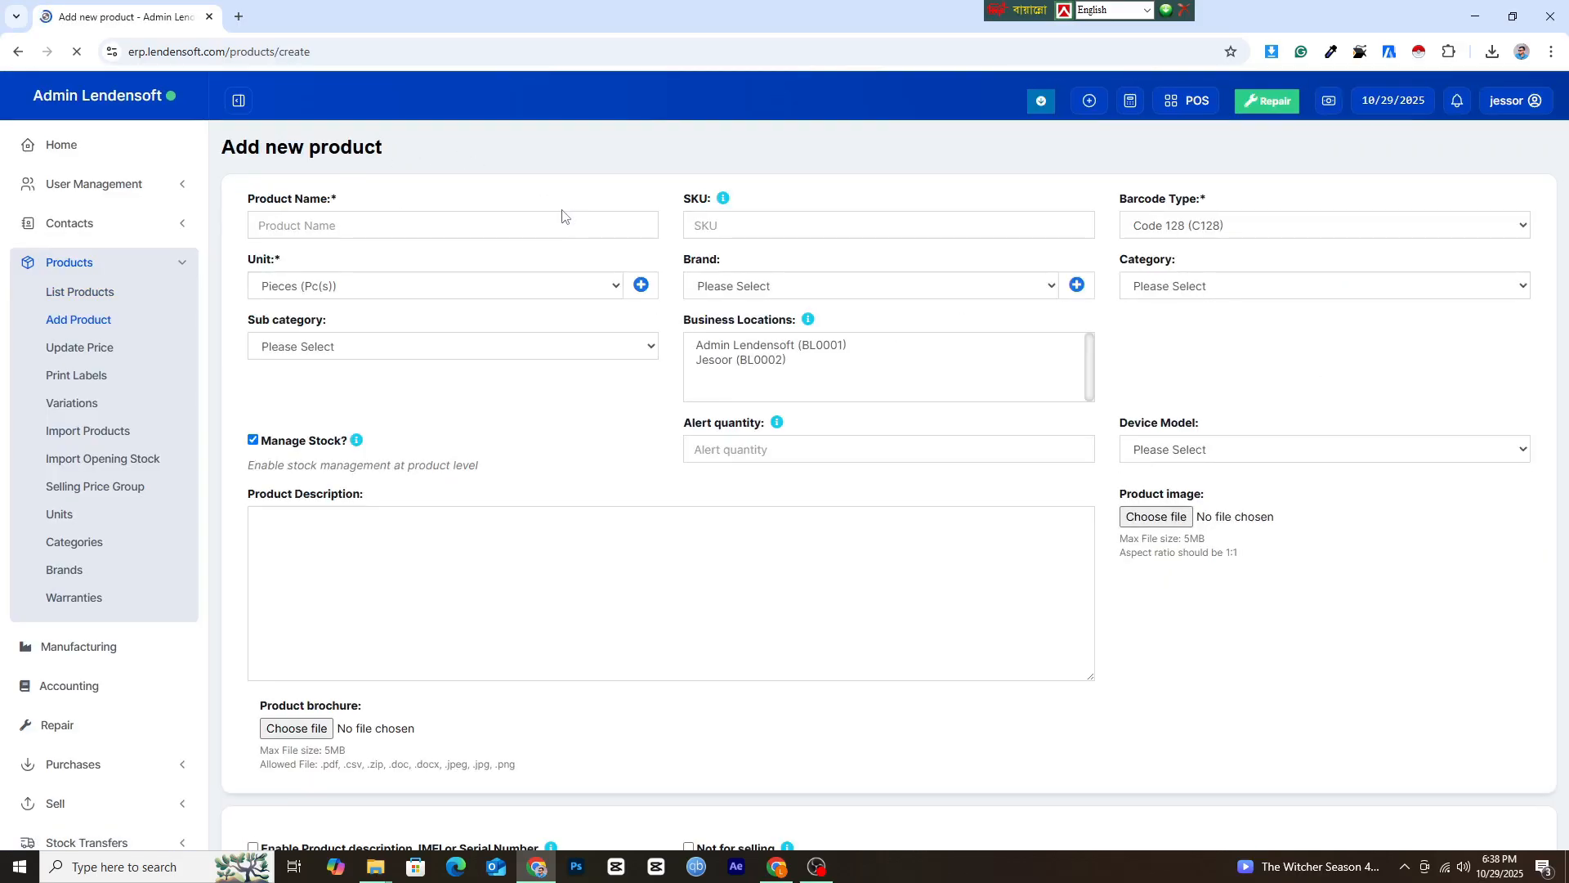
{"action": "left_click", "coordinate": [464, 226]}
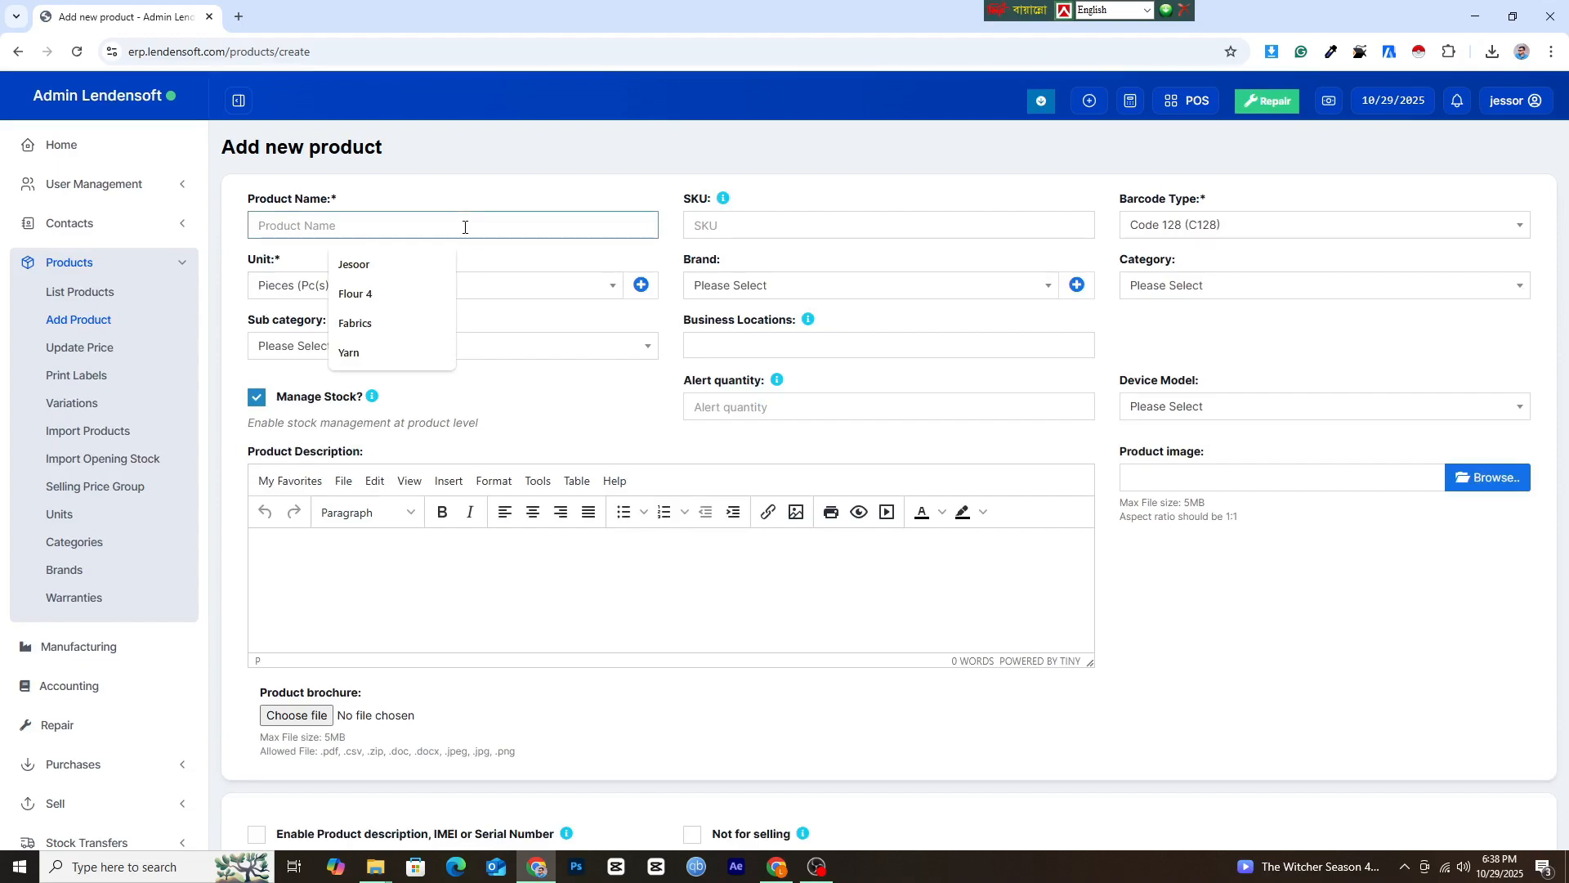
{"action": "type", "text": "T-Shirt"}
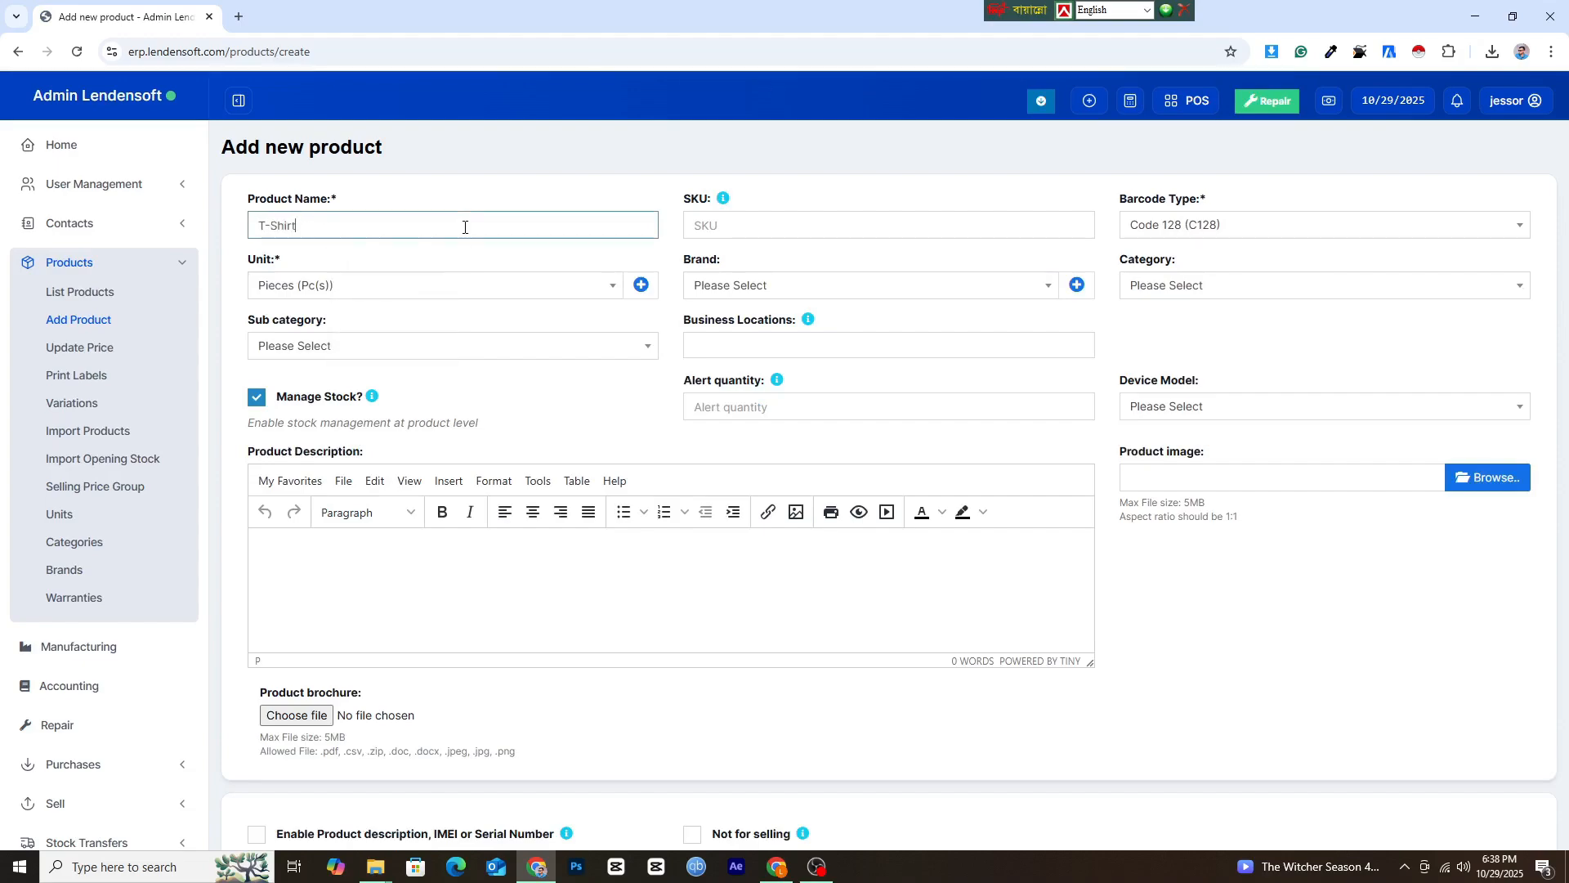
{"action": "left_click", "coordinate": [778, 347]}
{"action": "left_click", "coordinate": [776, 365]}
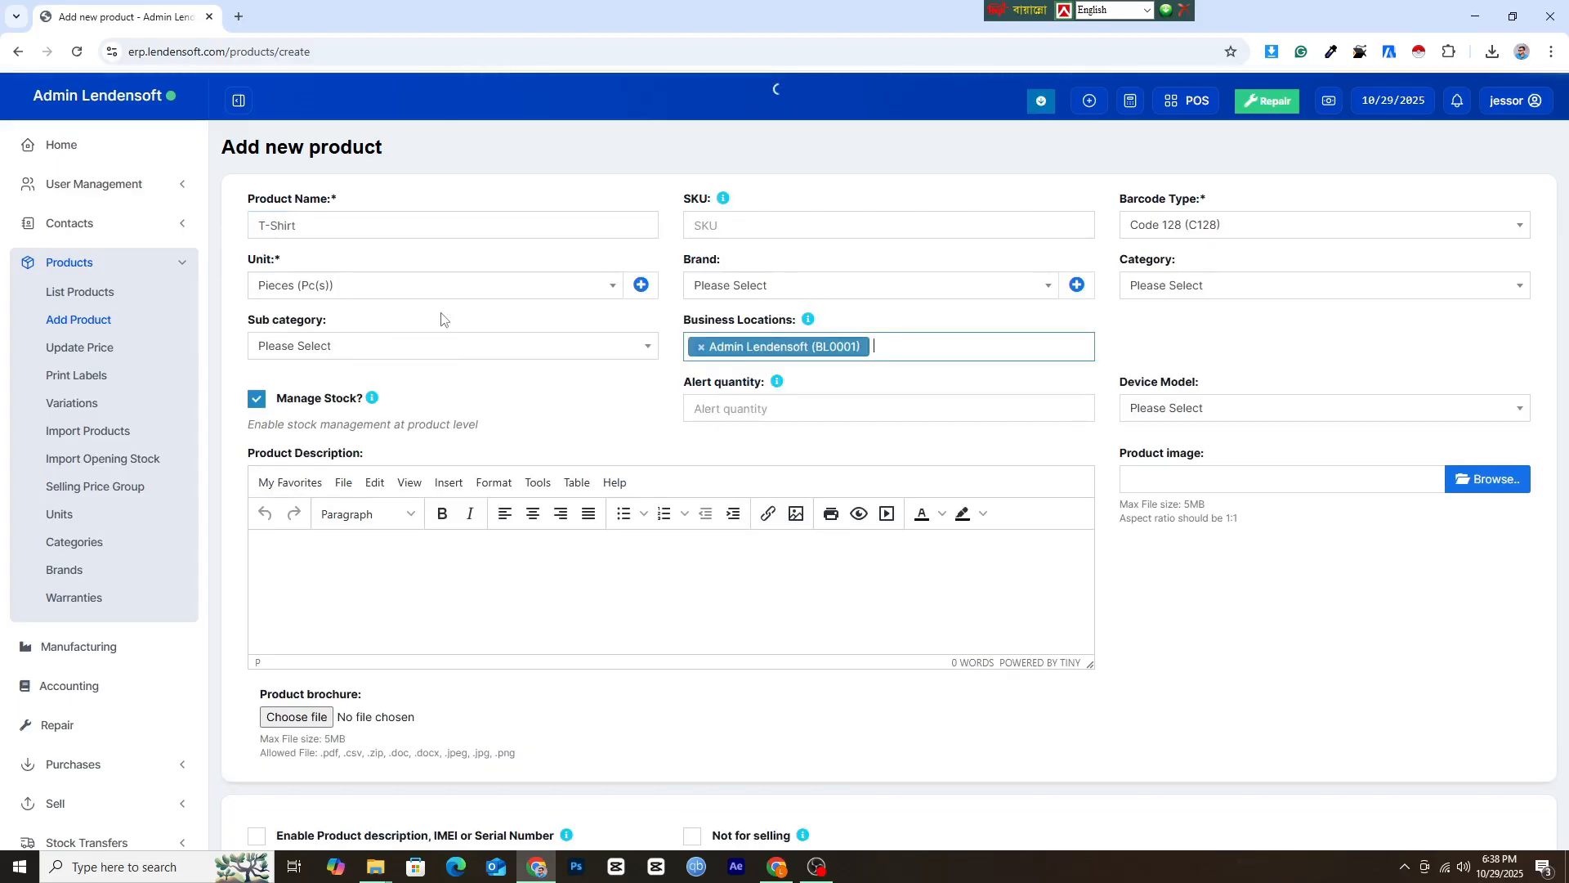
{"action": "left_click", "coordinate": [448, 286]}
{"action": "left_click", "coordinate": [448, 287]}
{"action": "left_click", "coordinate": [1197, 282]}
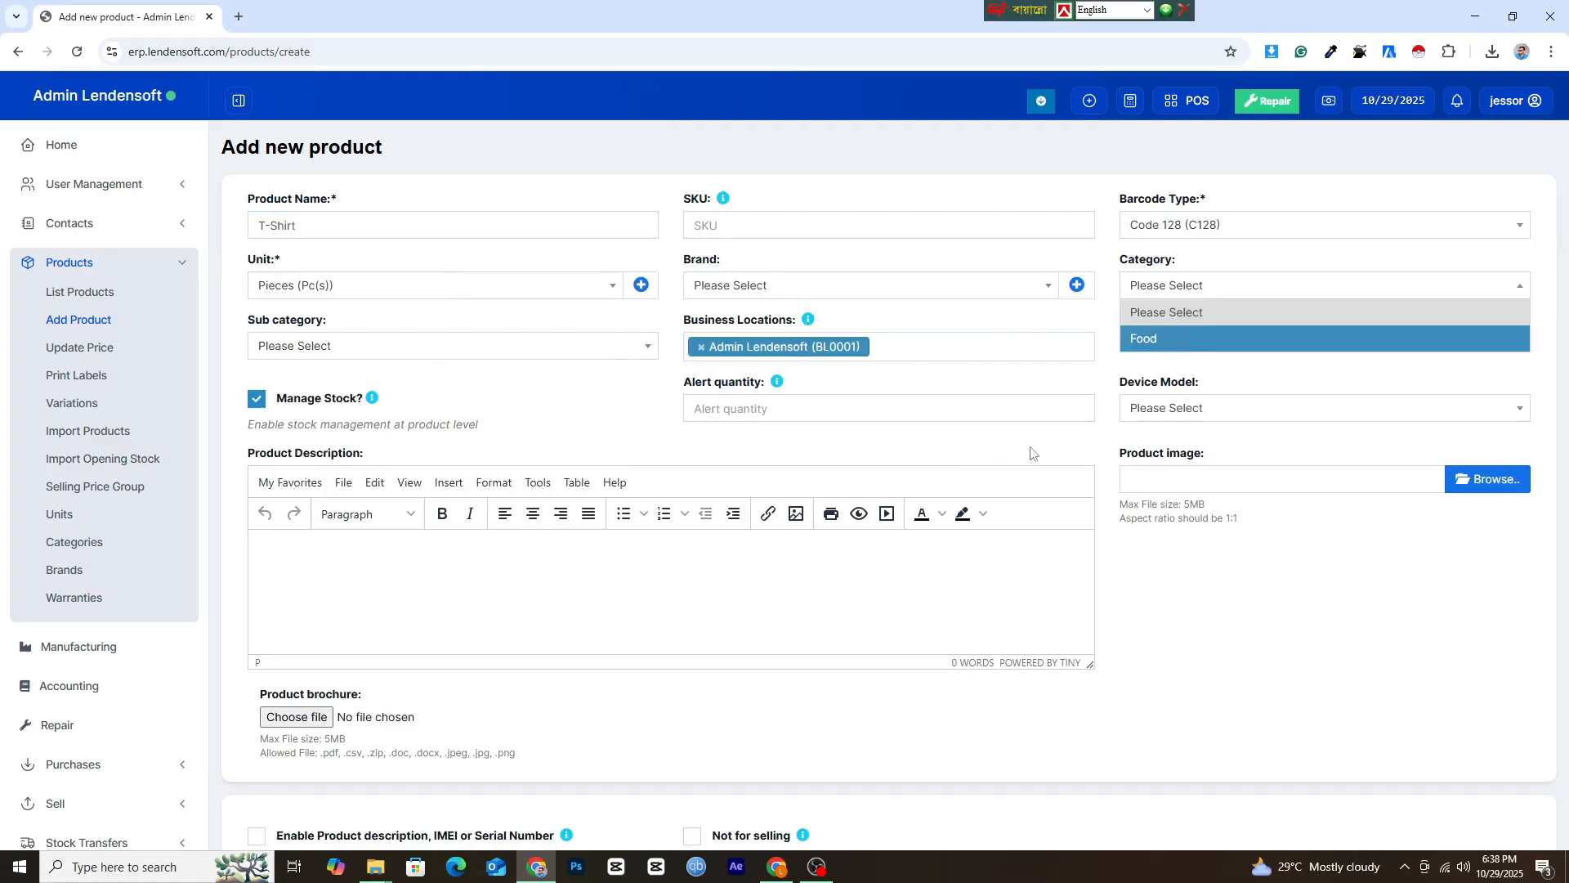
Set the T-Shirt default purchase price excluding tax to 0 and save the product without opening stock.
{"action": "scroll", "coordinate": [1062, 490], "scroll_direction": "down", "scroll_amount": 2}
{"action": "scroll", "coordinate": [442, 531], "scroll_direction": "down", "scroll_amount": 3}
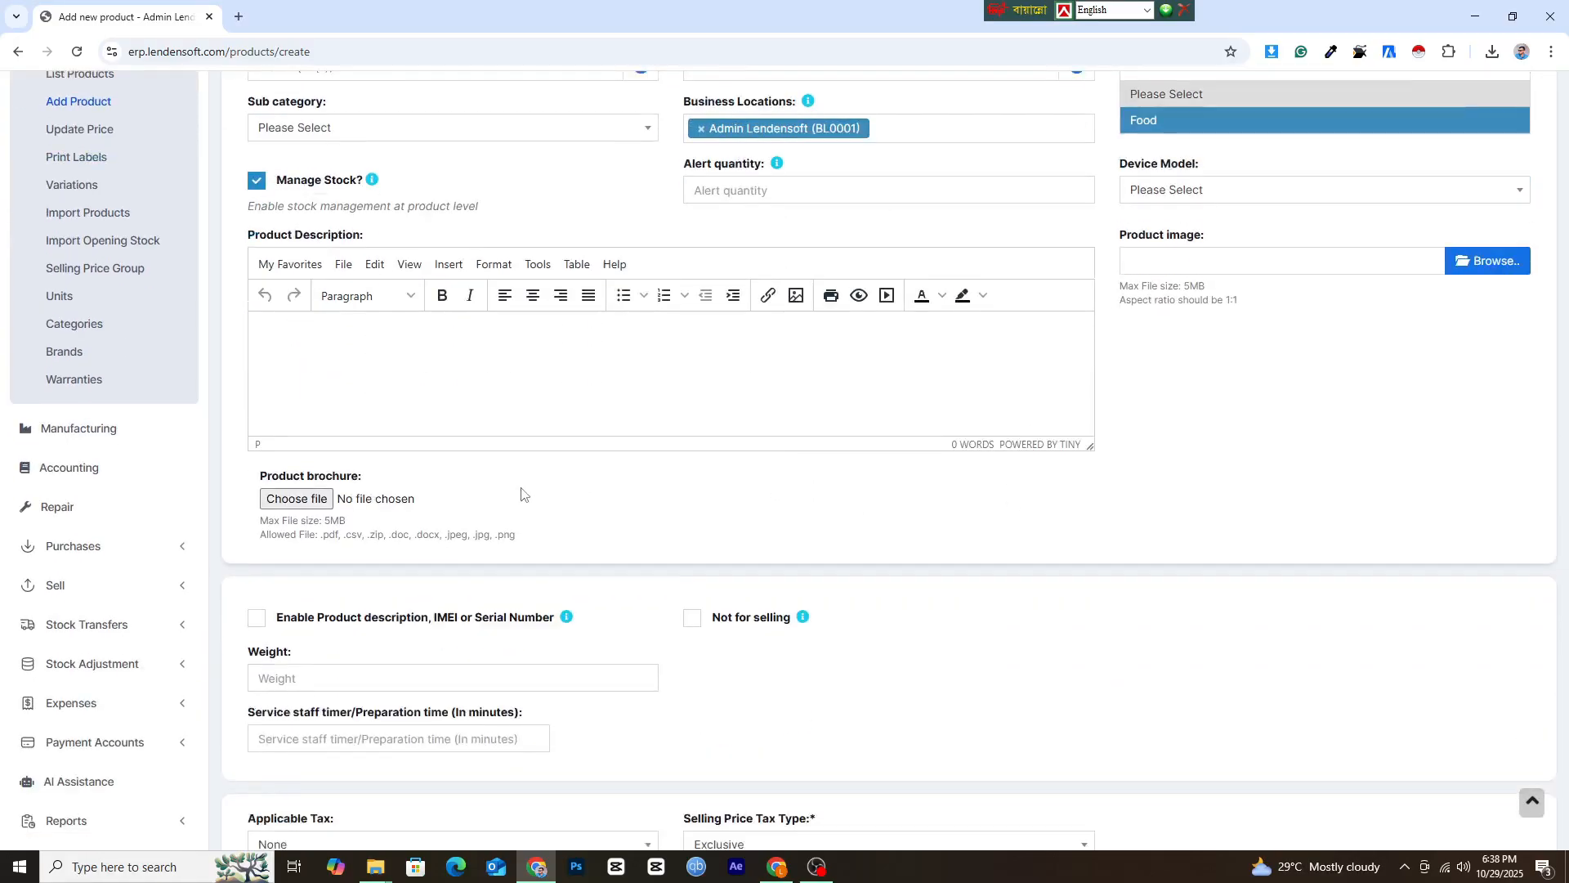
{"action": "scroll", "coordinate": [817, 450], "scroll_direction": "down", "scroll_amount": 2}
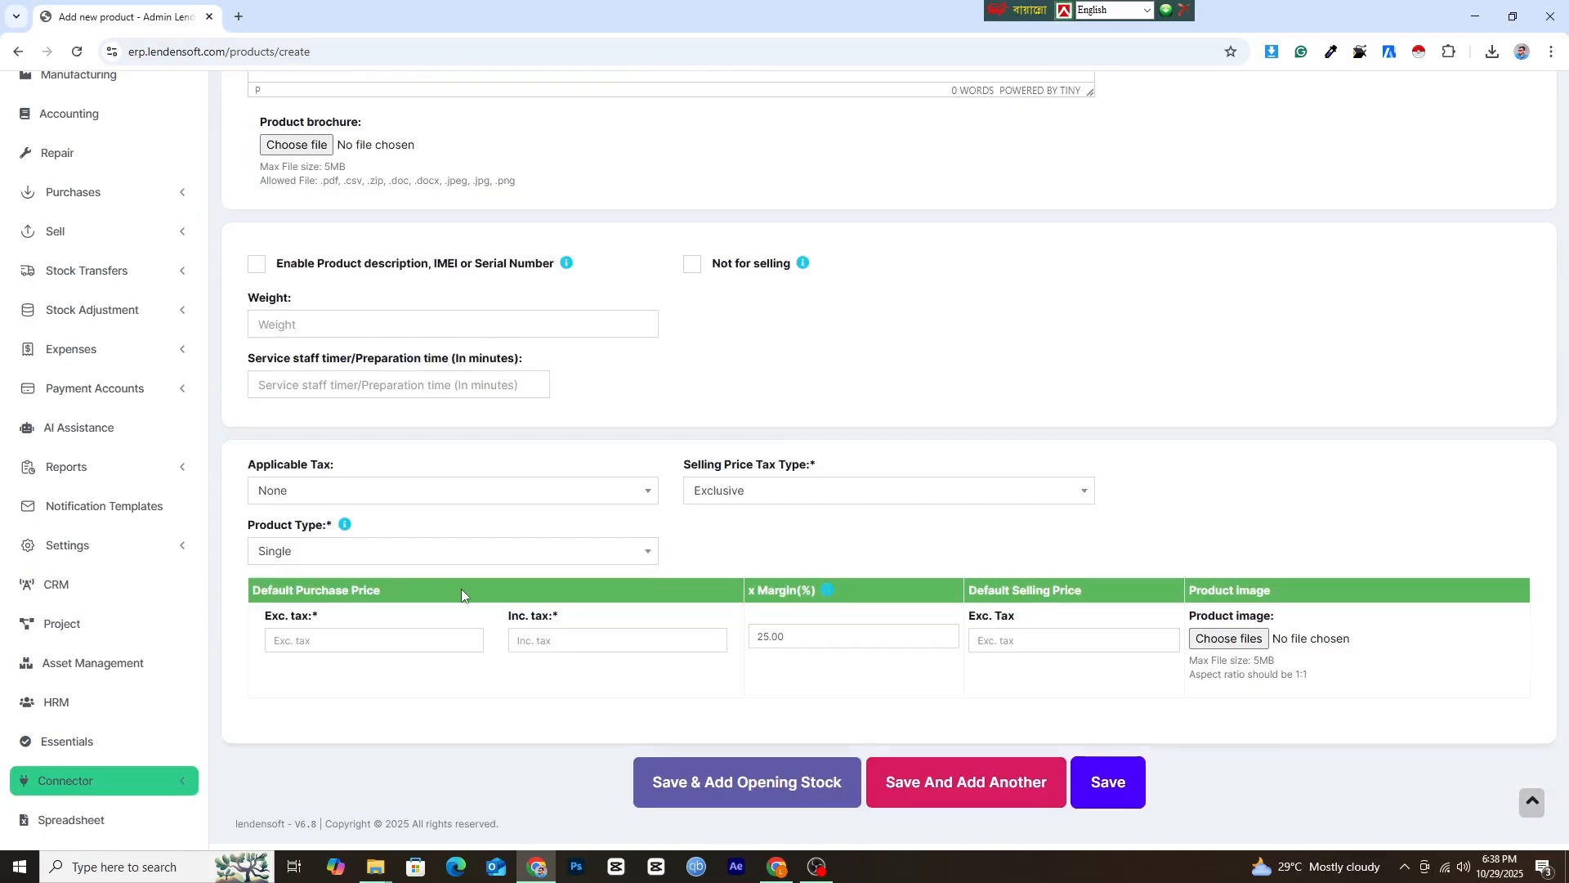
{"action": "left_click", "coordinate": [360, 649]}
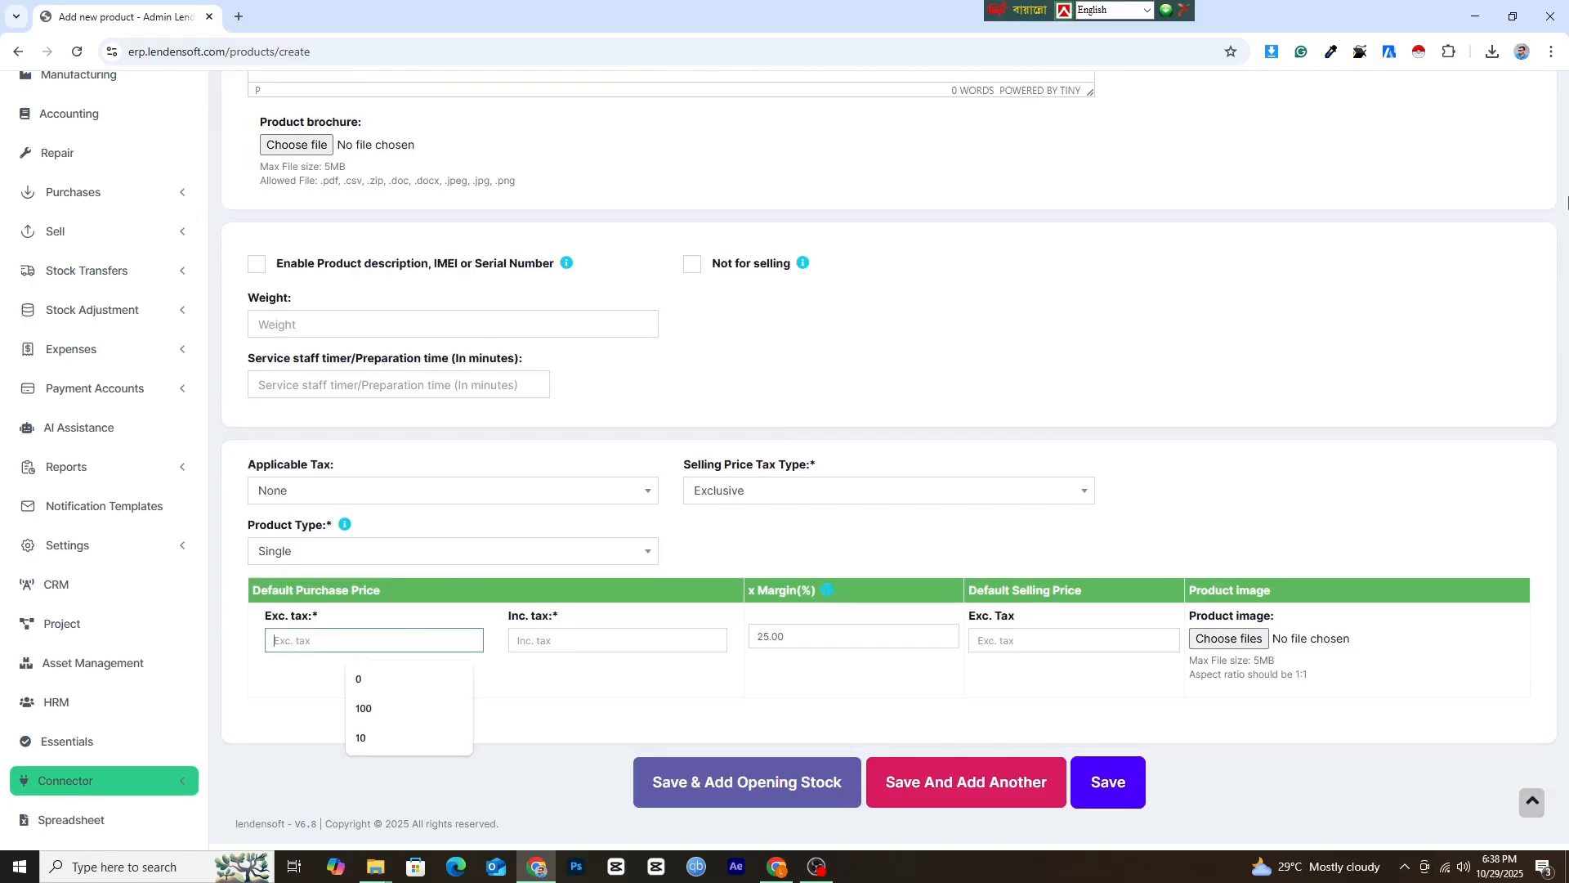
{"action": "type", "text": "0"}
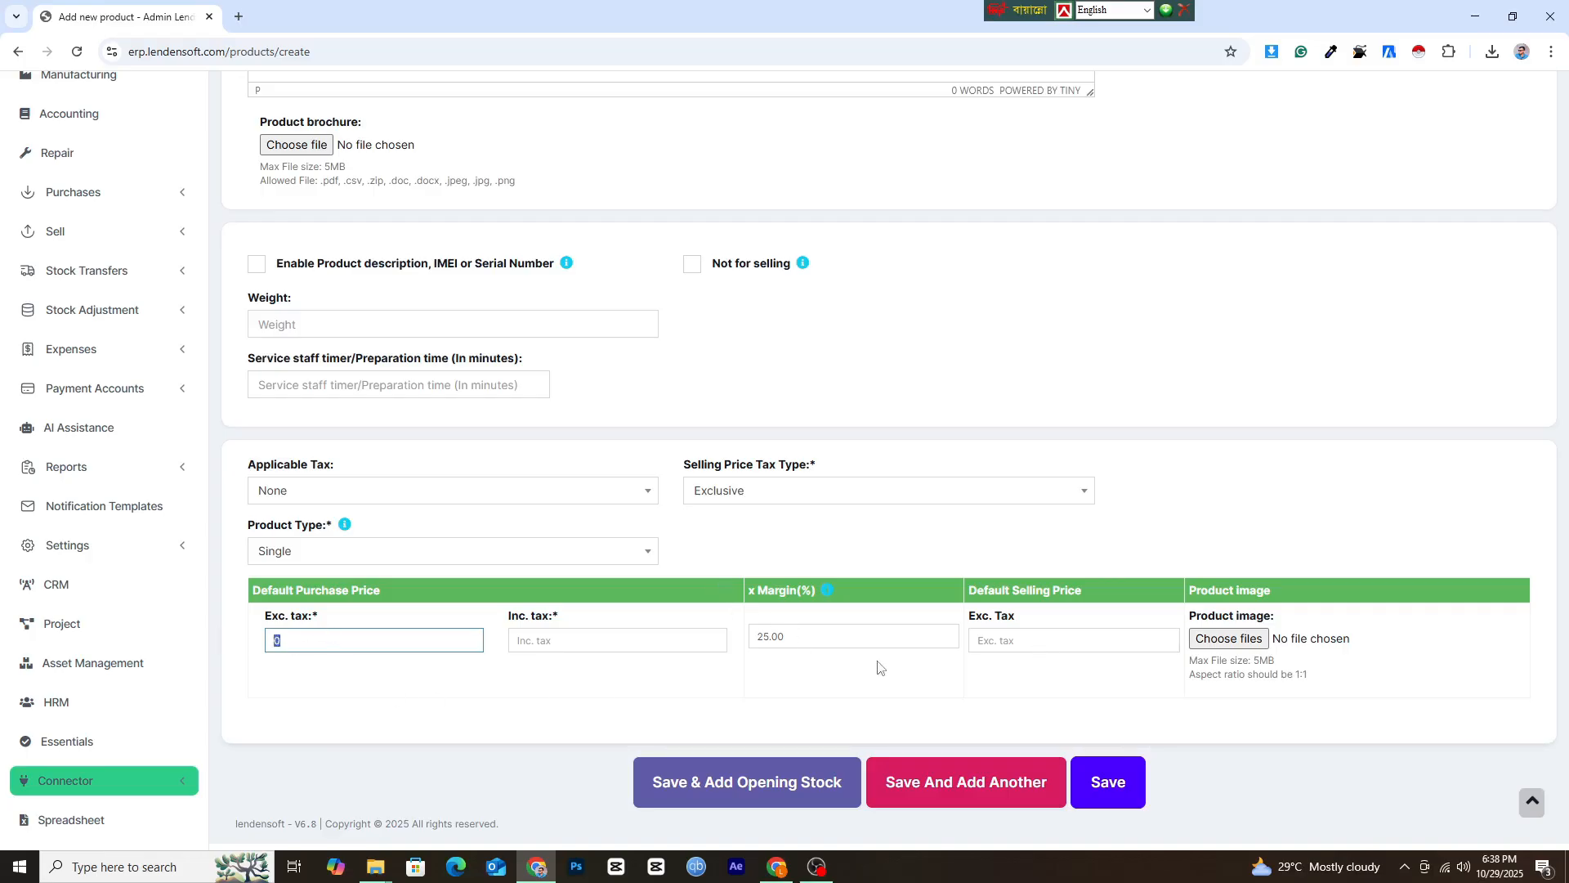
{"action": "left_click", "coordinate": [841, 633]}
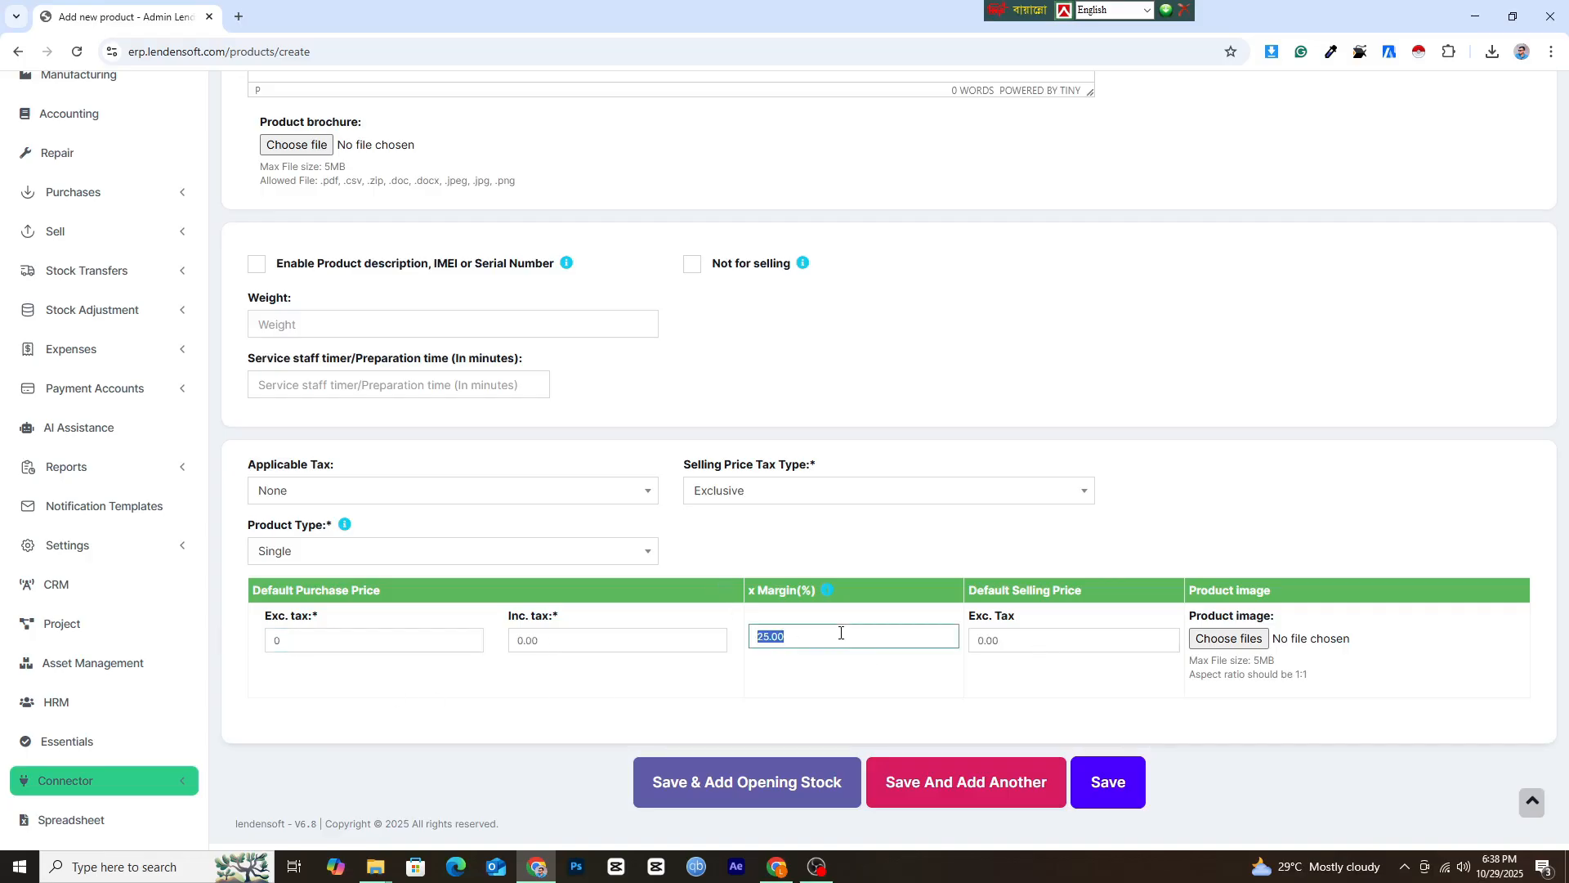
{"action": "left_click", "coordinate": [1123, 790]}
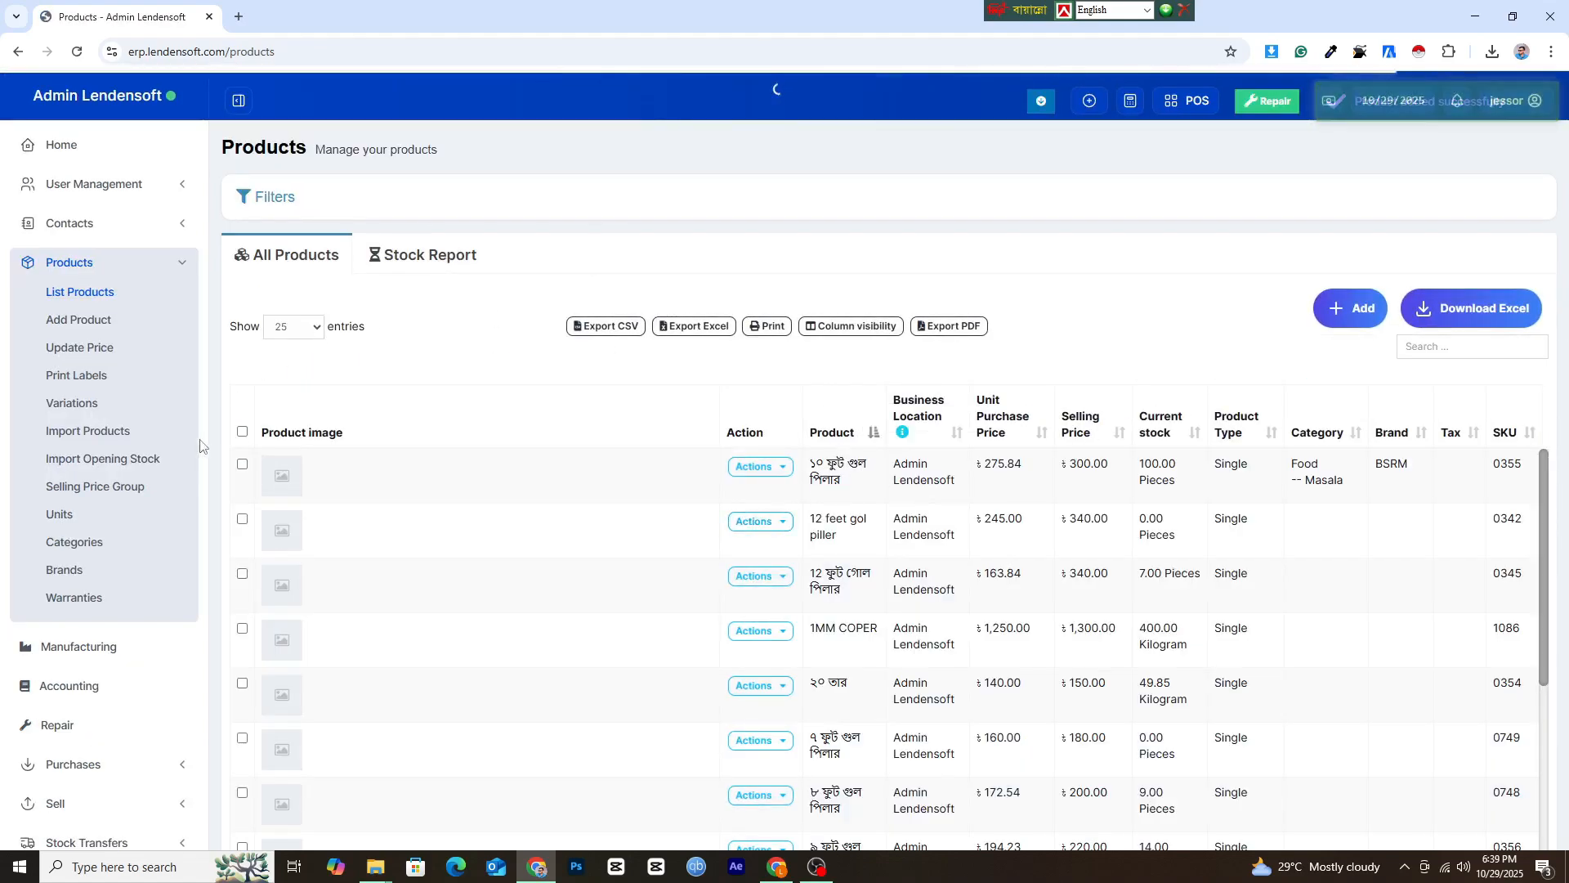
Start a new manufacturing recipe for the T-Shirt product without copying from an existing recipe.
{"action": "left_click", "coordinate": [136, 651]}
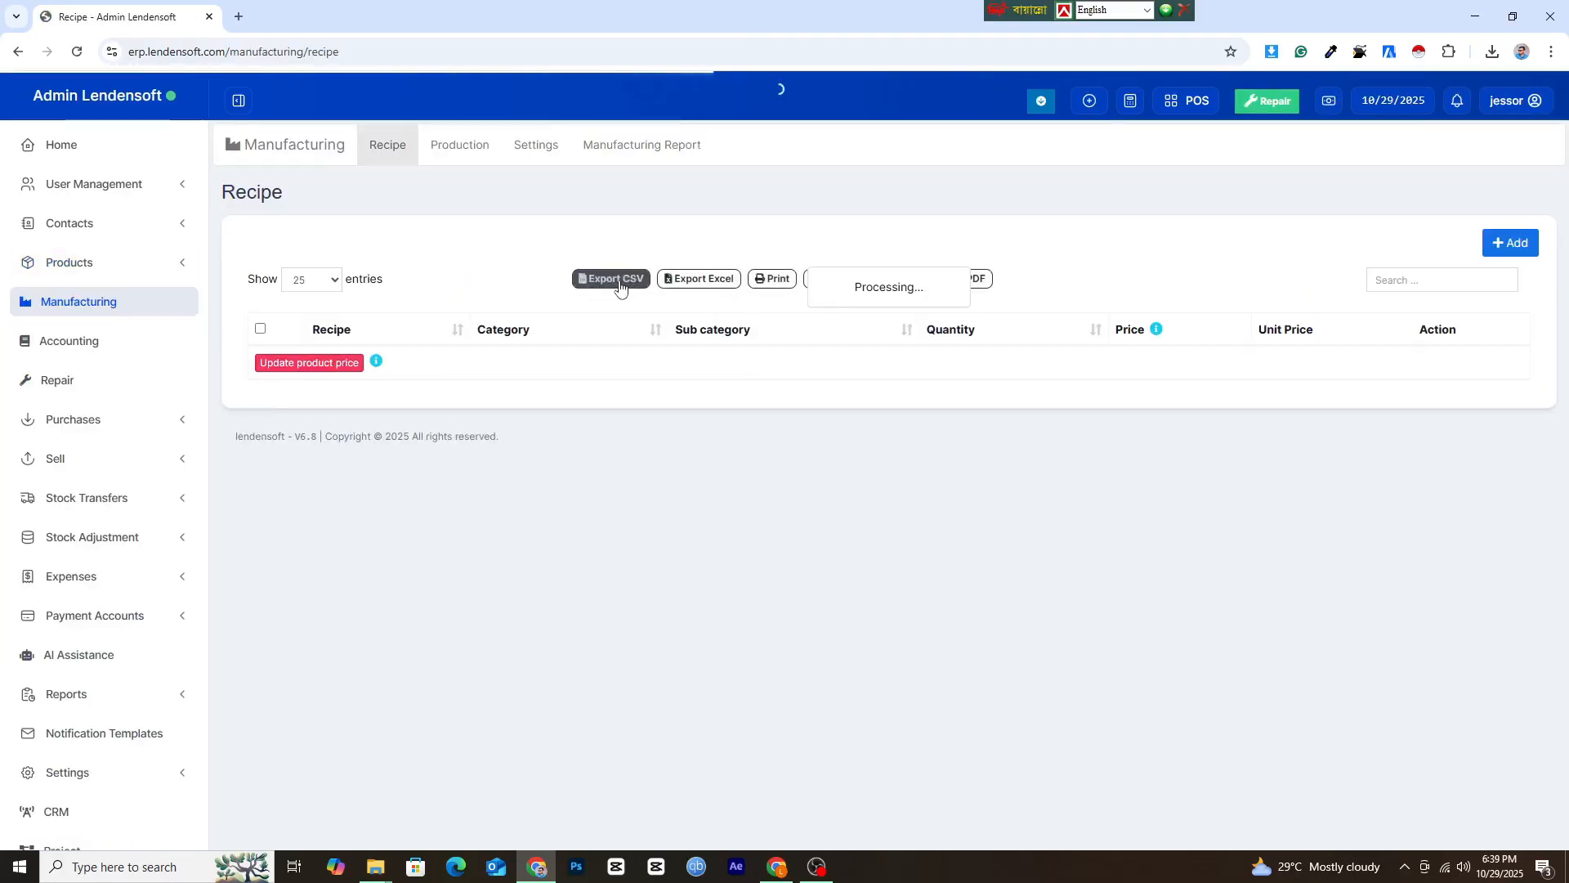
{"action": "left_click", "coordinate": [1497, 251]}
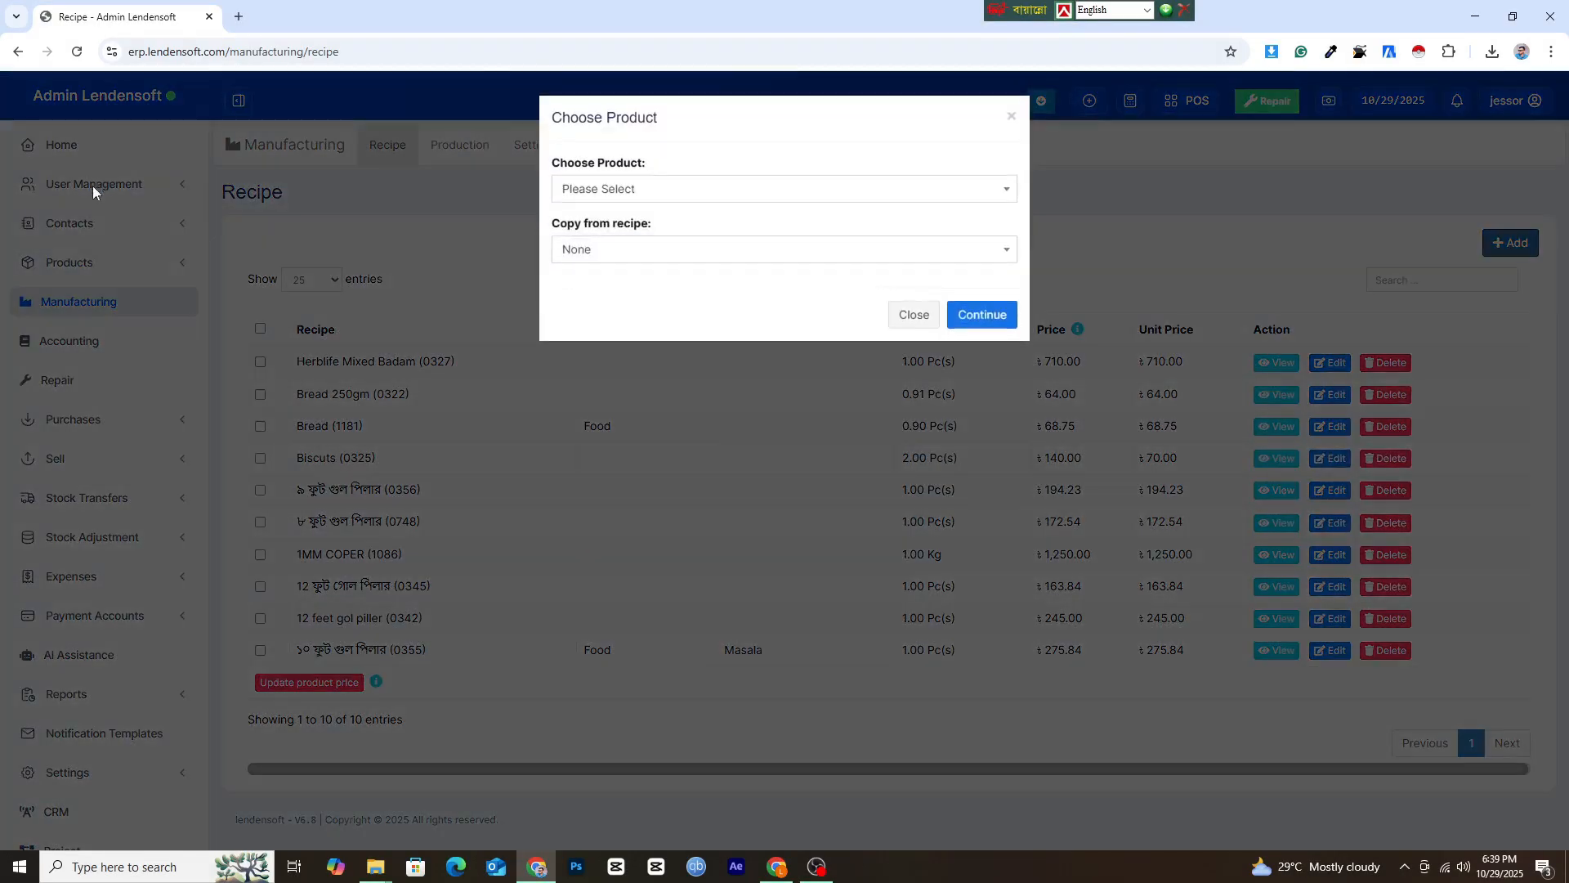
{"action": "left_click", "coordinate": [675, 188]}
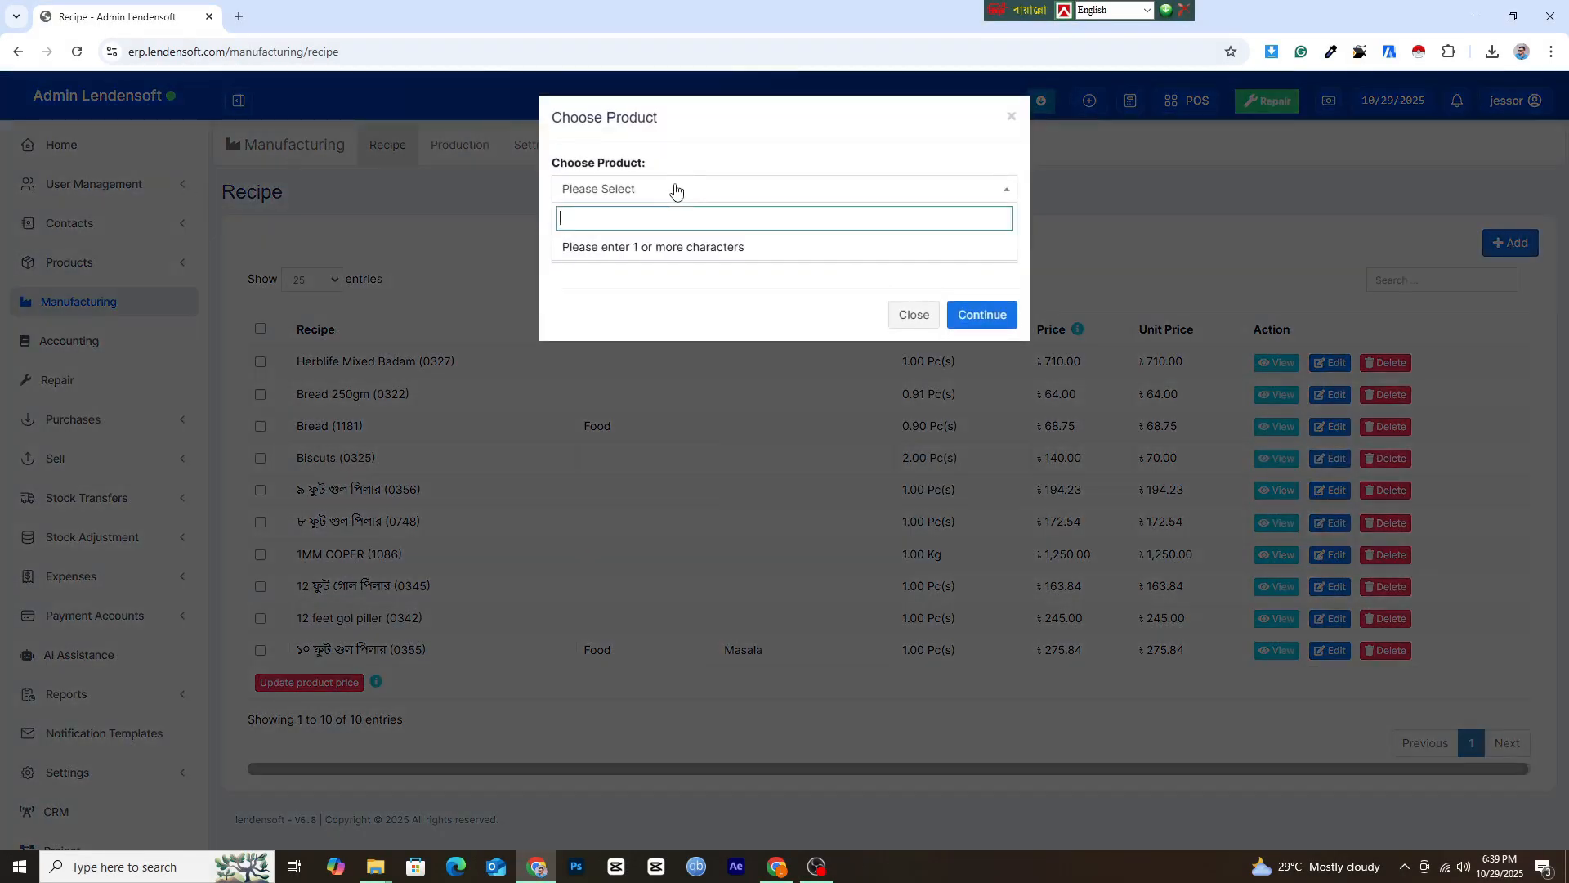
{"action": "type", "text": "t-"}
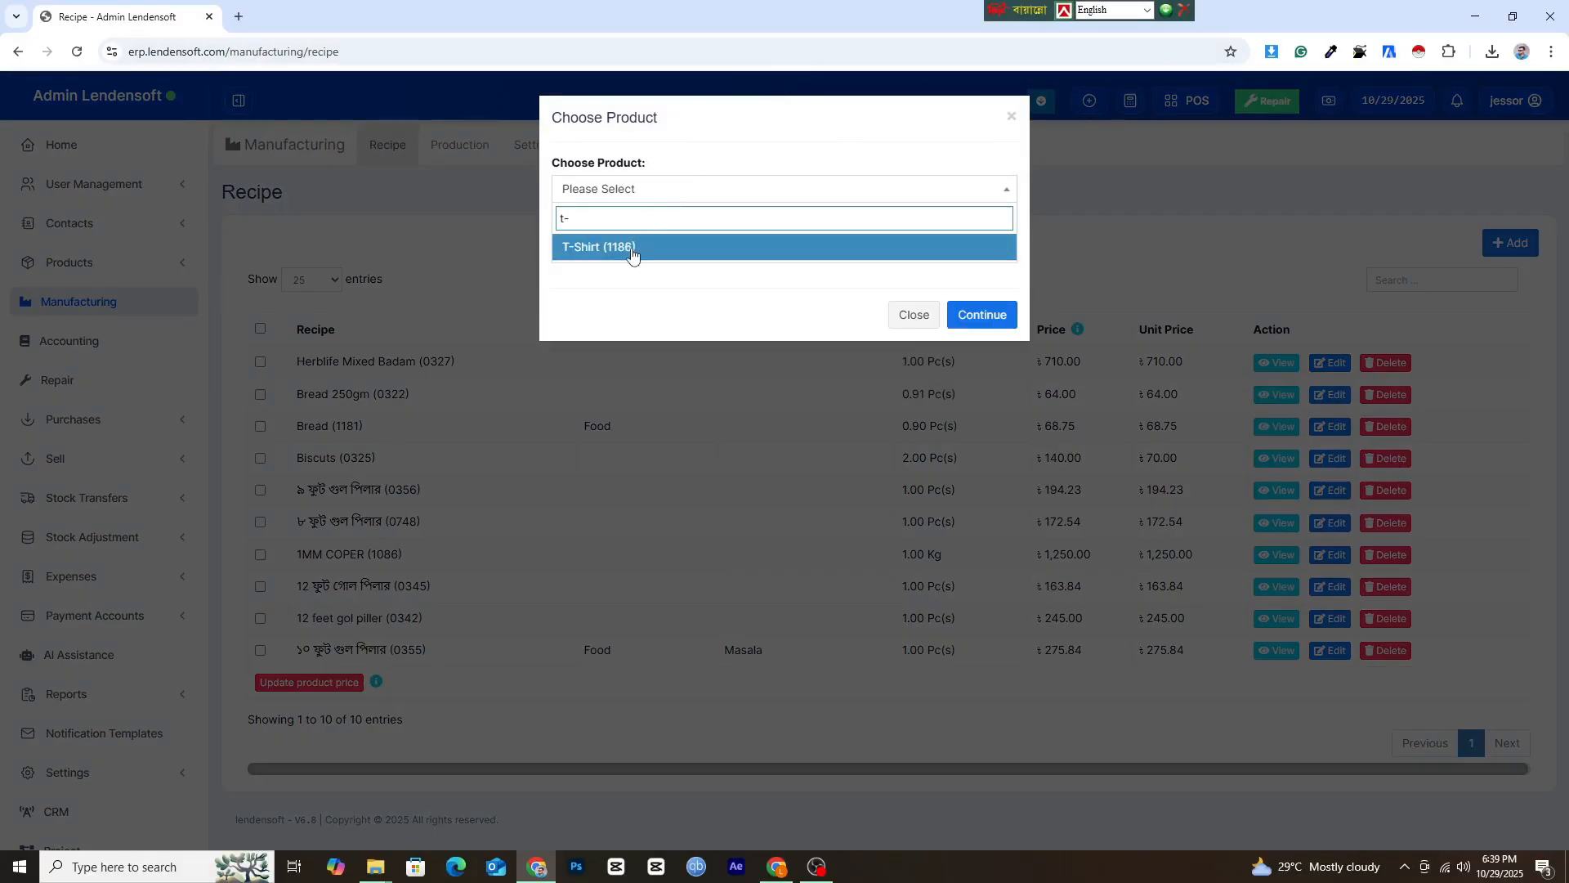
{"action": "left_click", "coordinate": [634, 247]}
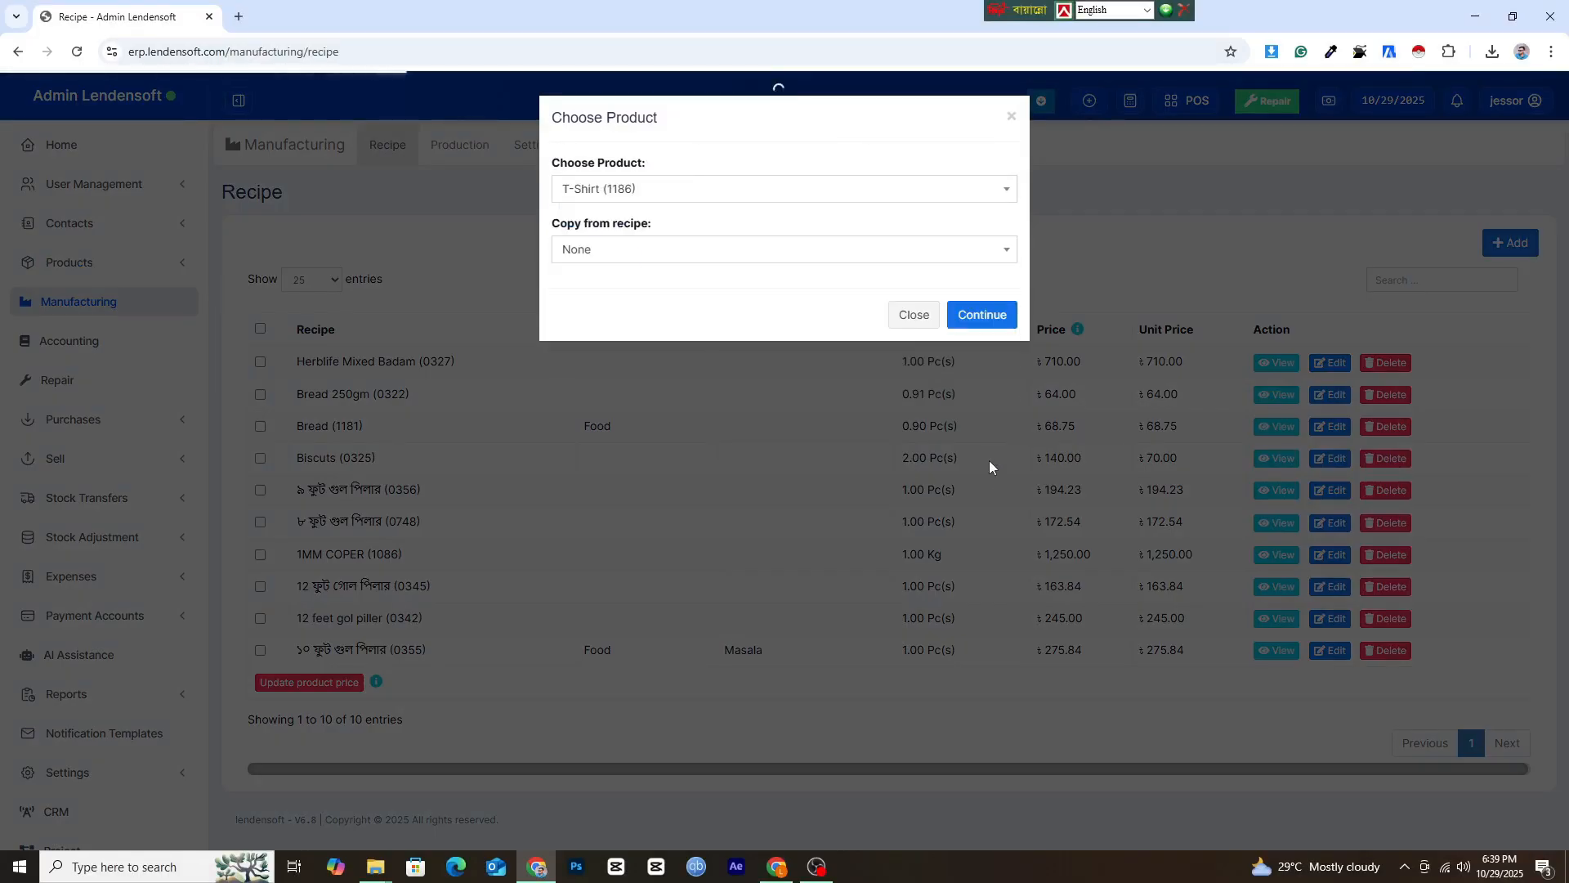
{"action": "left_click", "coordinate": [967, 323]}
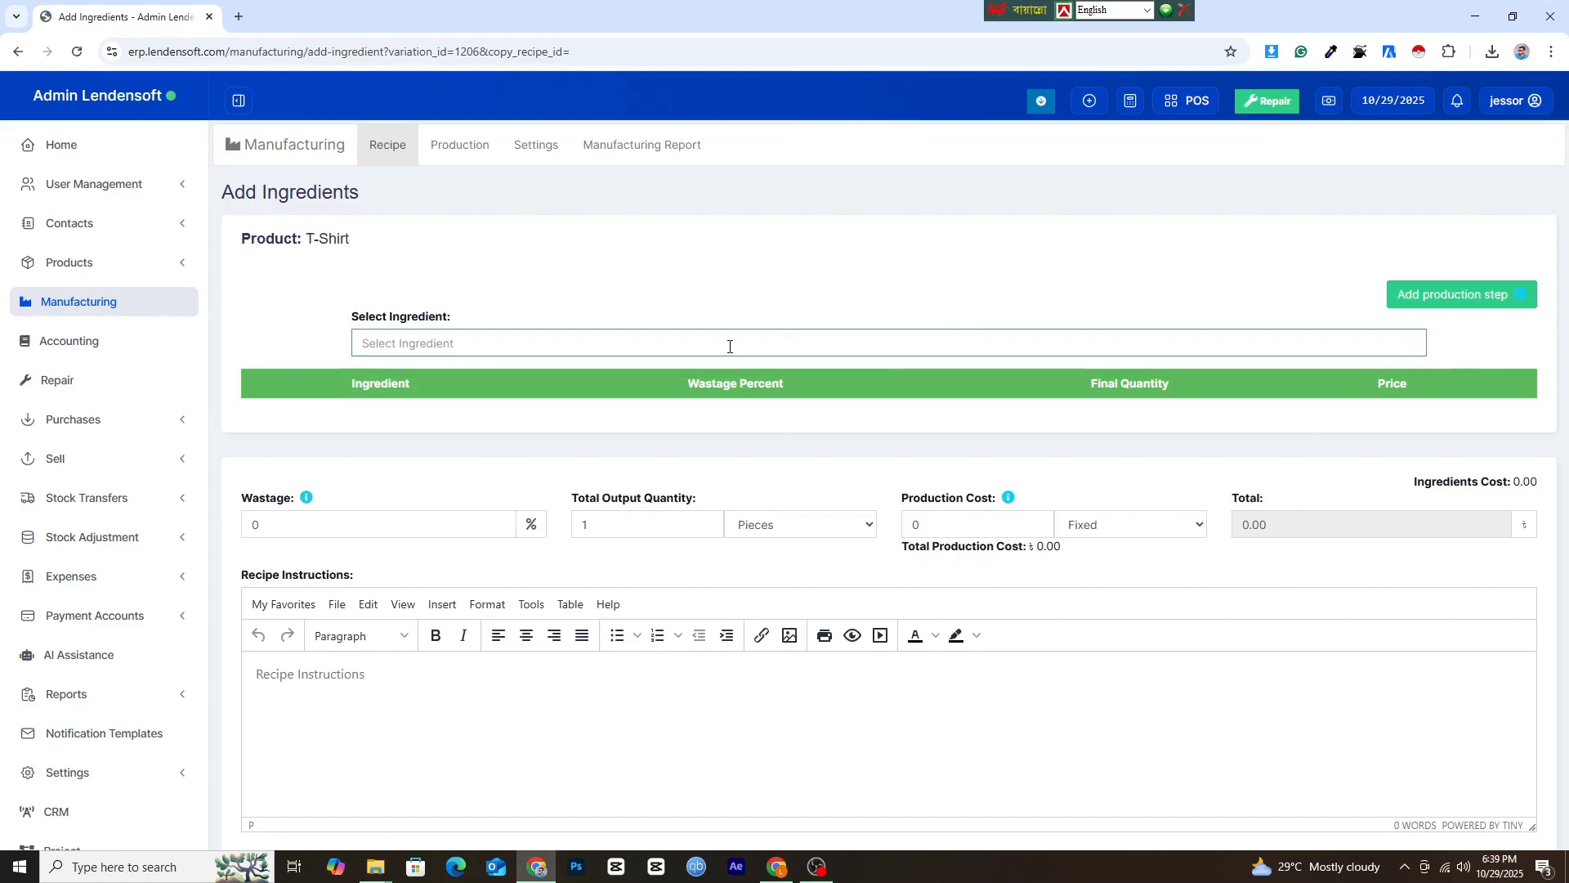
Add Fabrics and Yarn as ingredients of the T-Shirt recipe.
{"action": "type", "text": "fabric"}
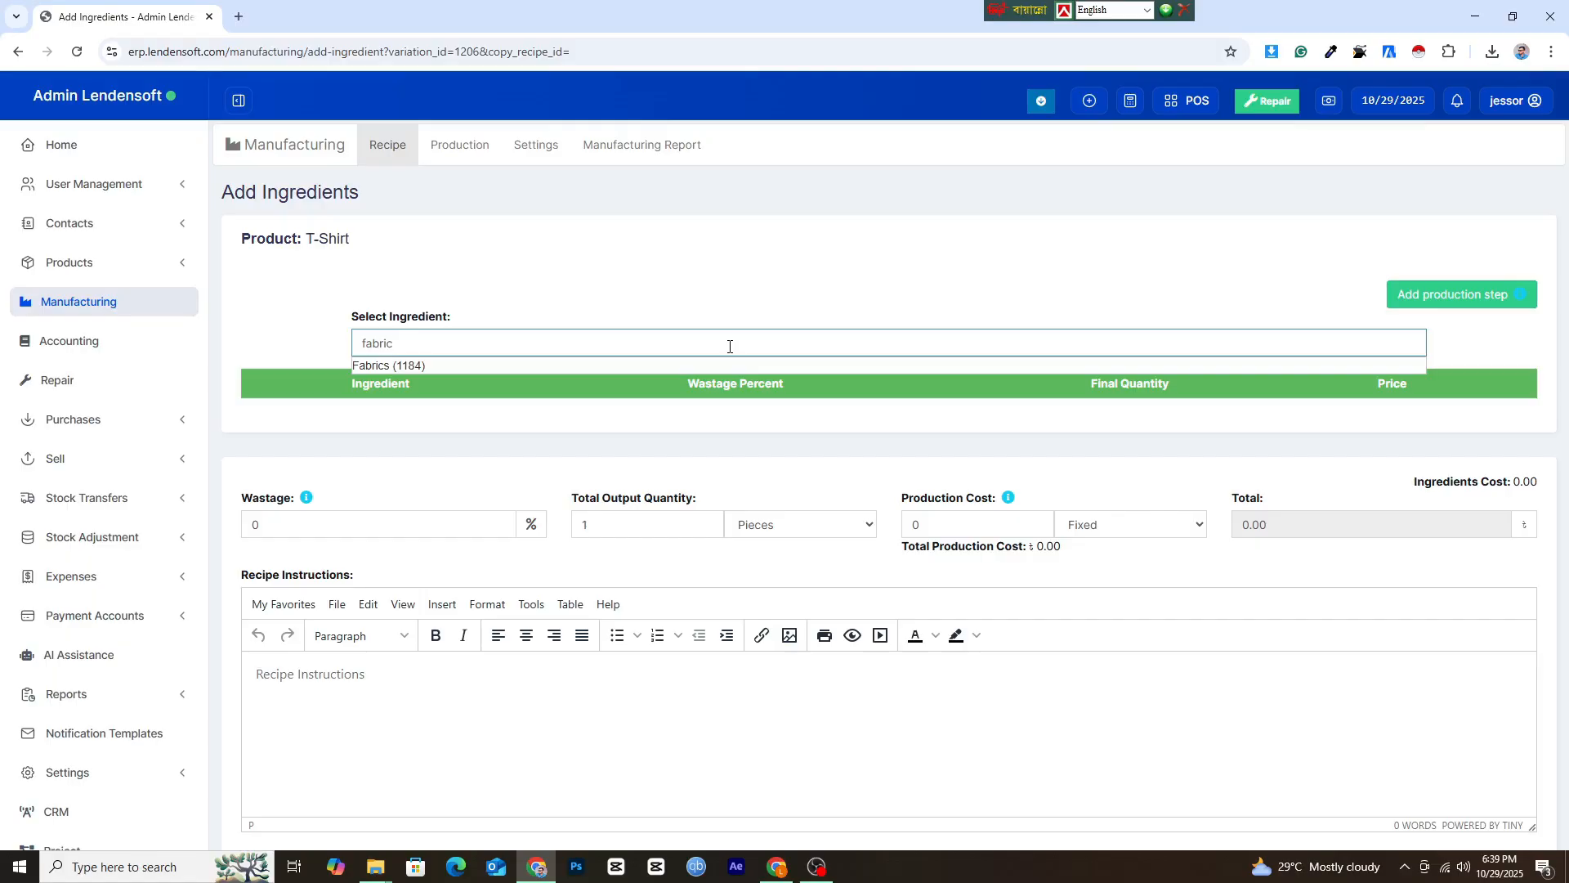
{"action": "left_click", "coordinate": [406, 367]}
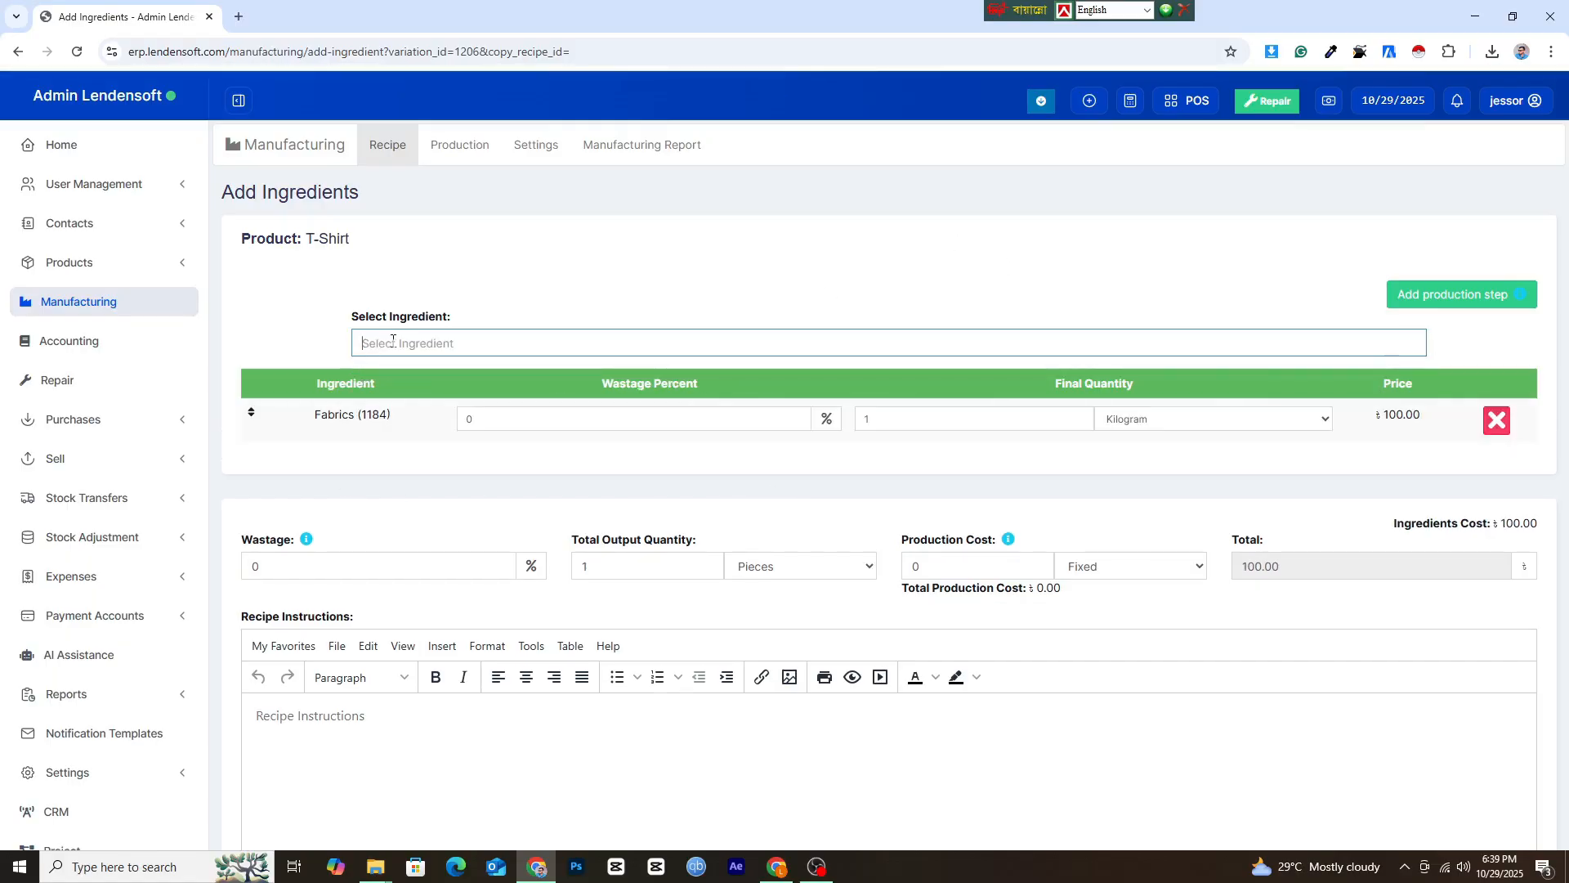
{"action": "type", "text": "yarn"}
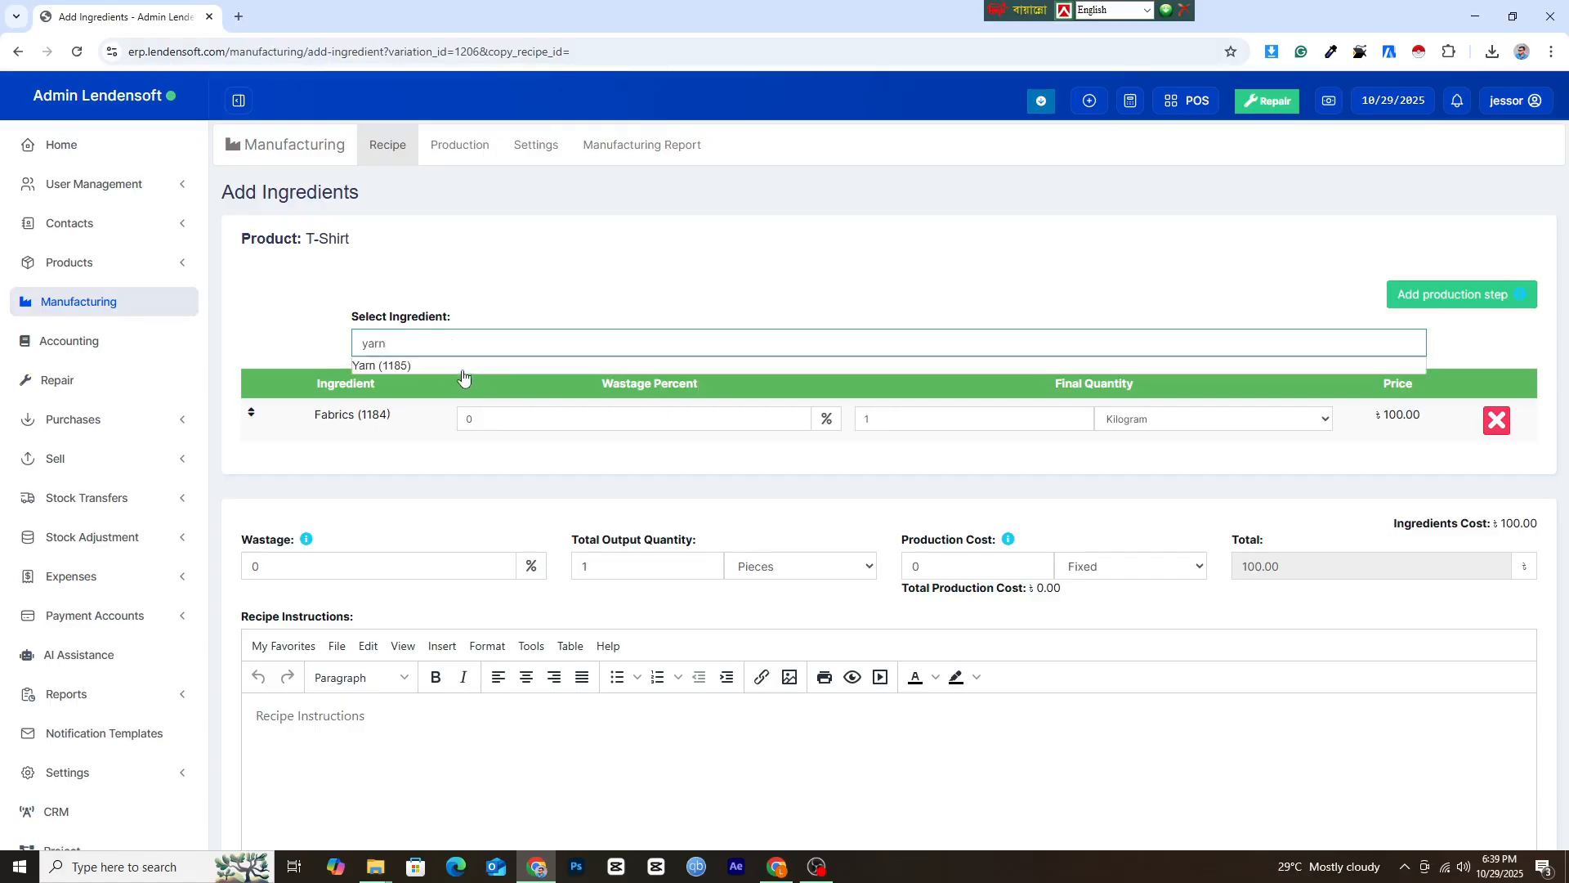
{"action": "left_click", "coordinate": [462, 369]}
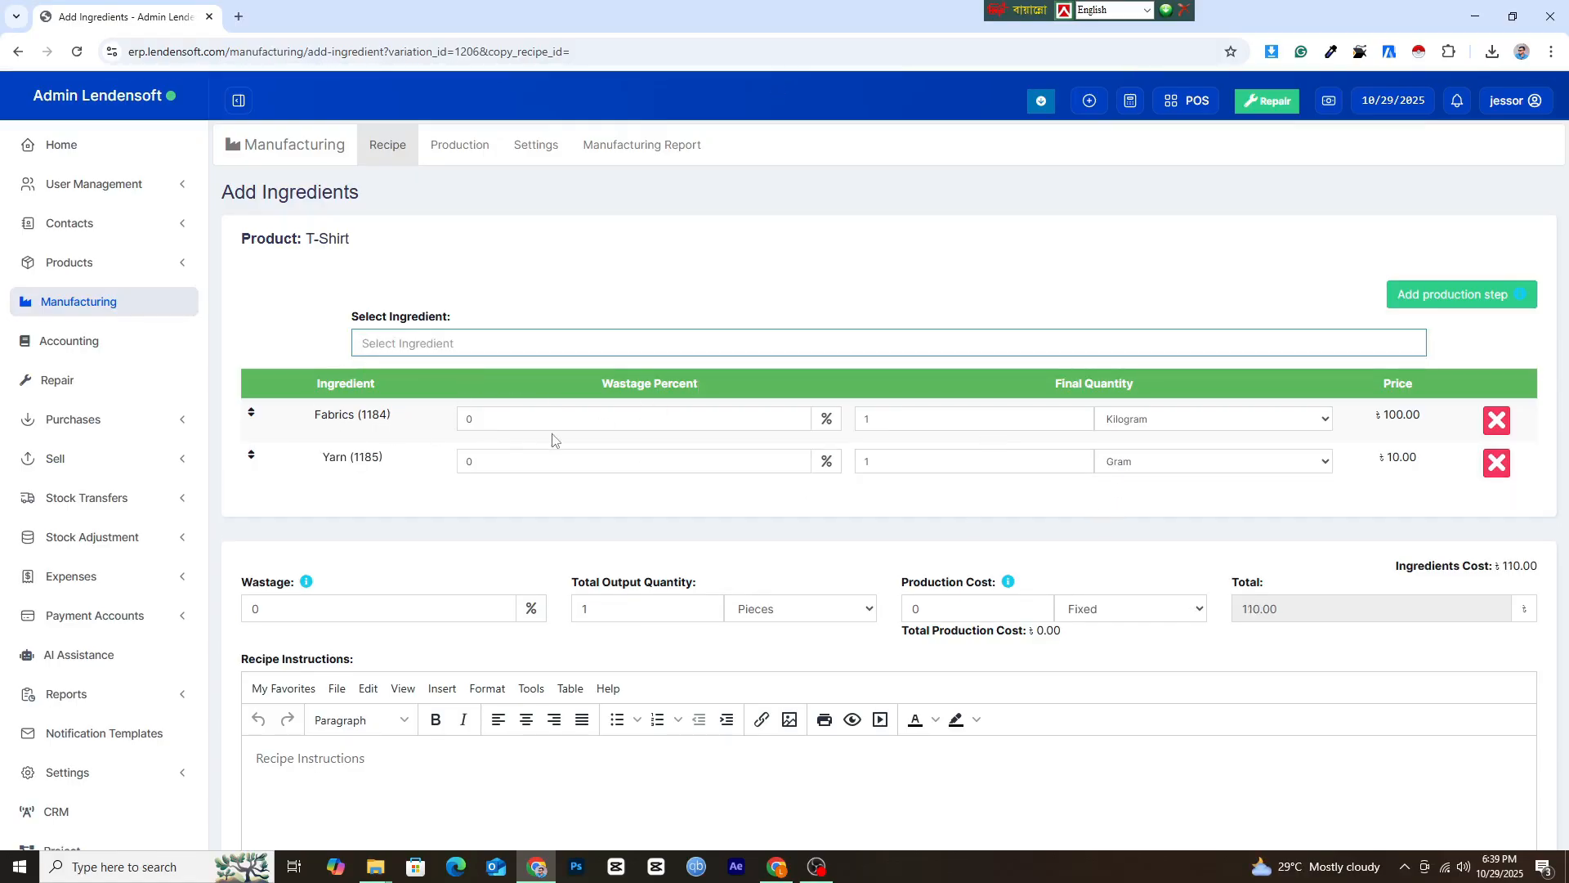
Set the recipe's final quantities to 0.250 kilogram of Fabrics and 25 gram of Yarn.
{"action": "left_click", "coordinate": [507, 420]}
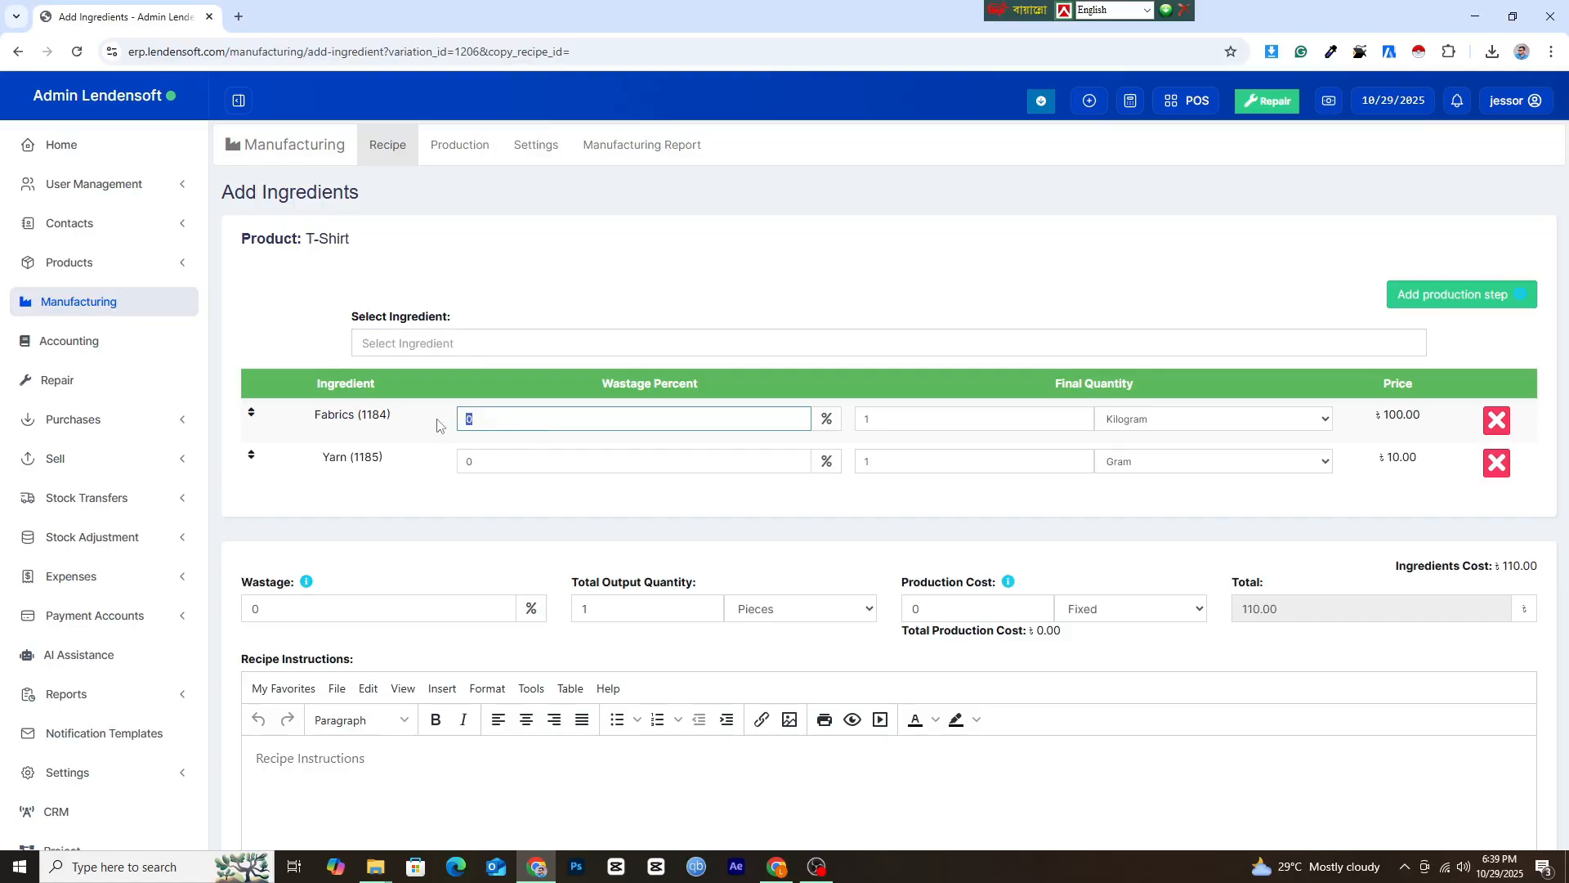
{"action": "left_click", "coordinate": [483, 460]}
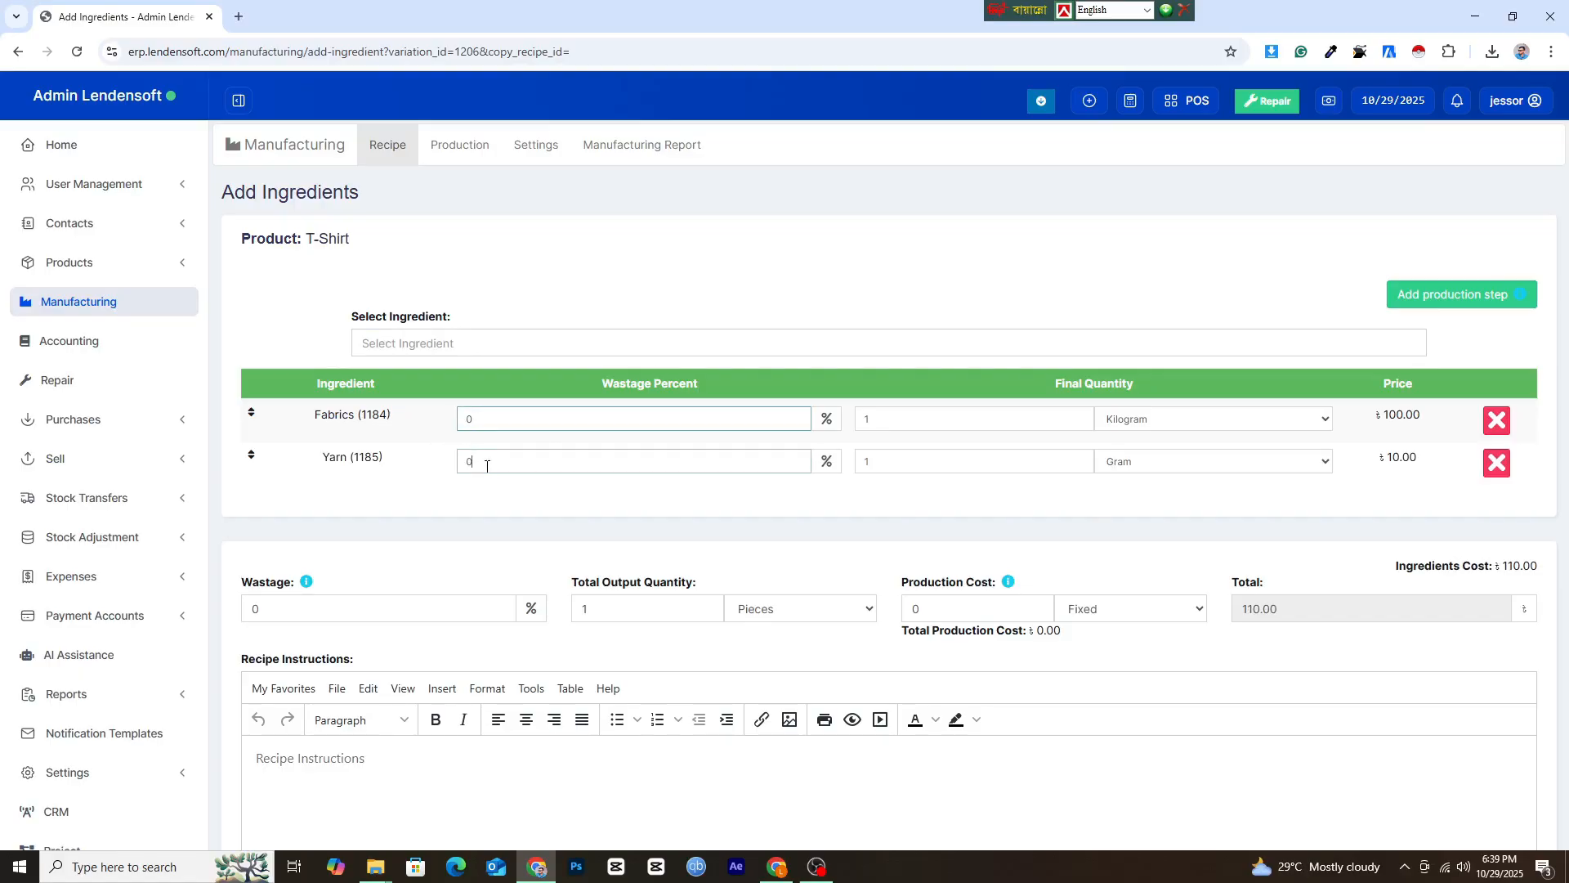
{"action": "left_click", "coordinate": [916, 417]}
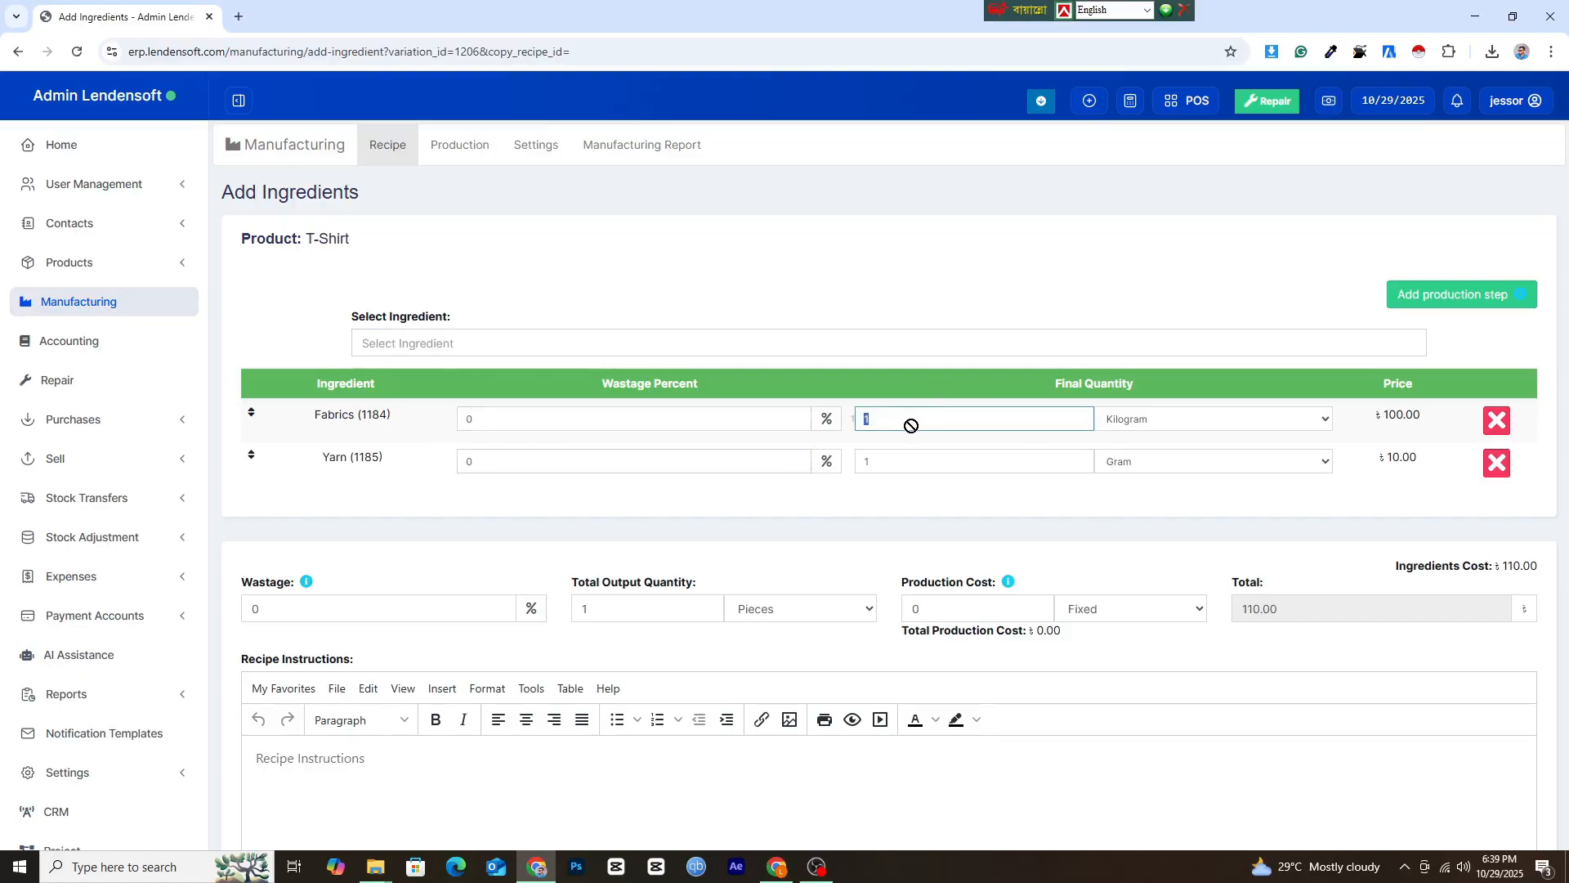
{"action": "left_click_drag", "start_coordinate": [888, 424], "coordinate": [847, 429]}
{"action": "left_click", "coordinate": [891, 460]}
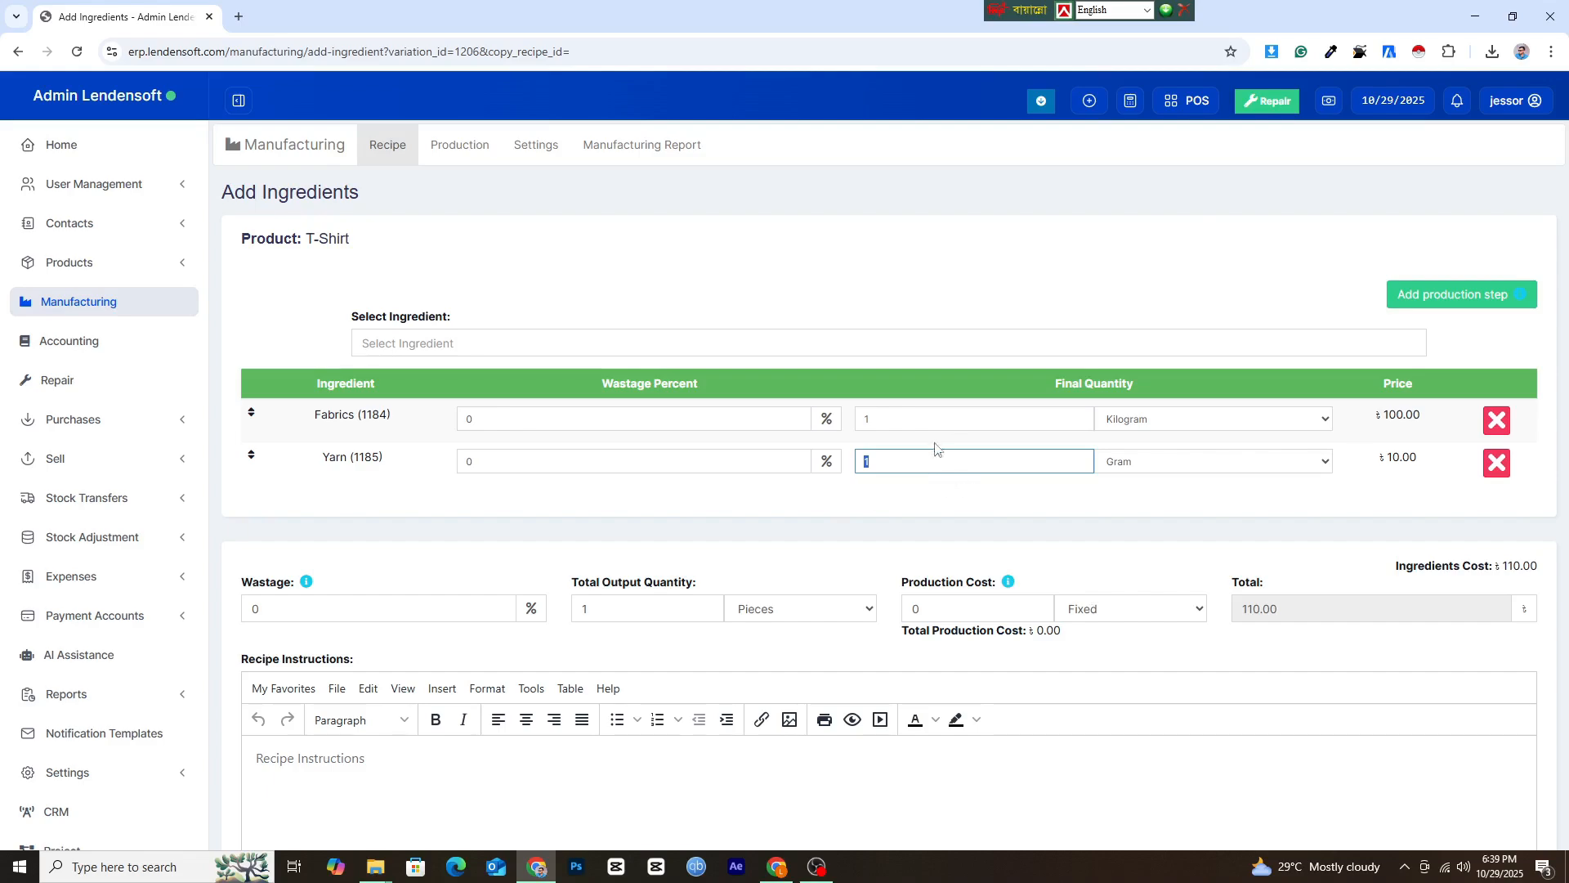
{"action": "left_click", "coordinate": [907, 422]}
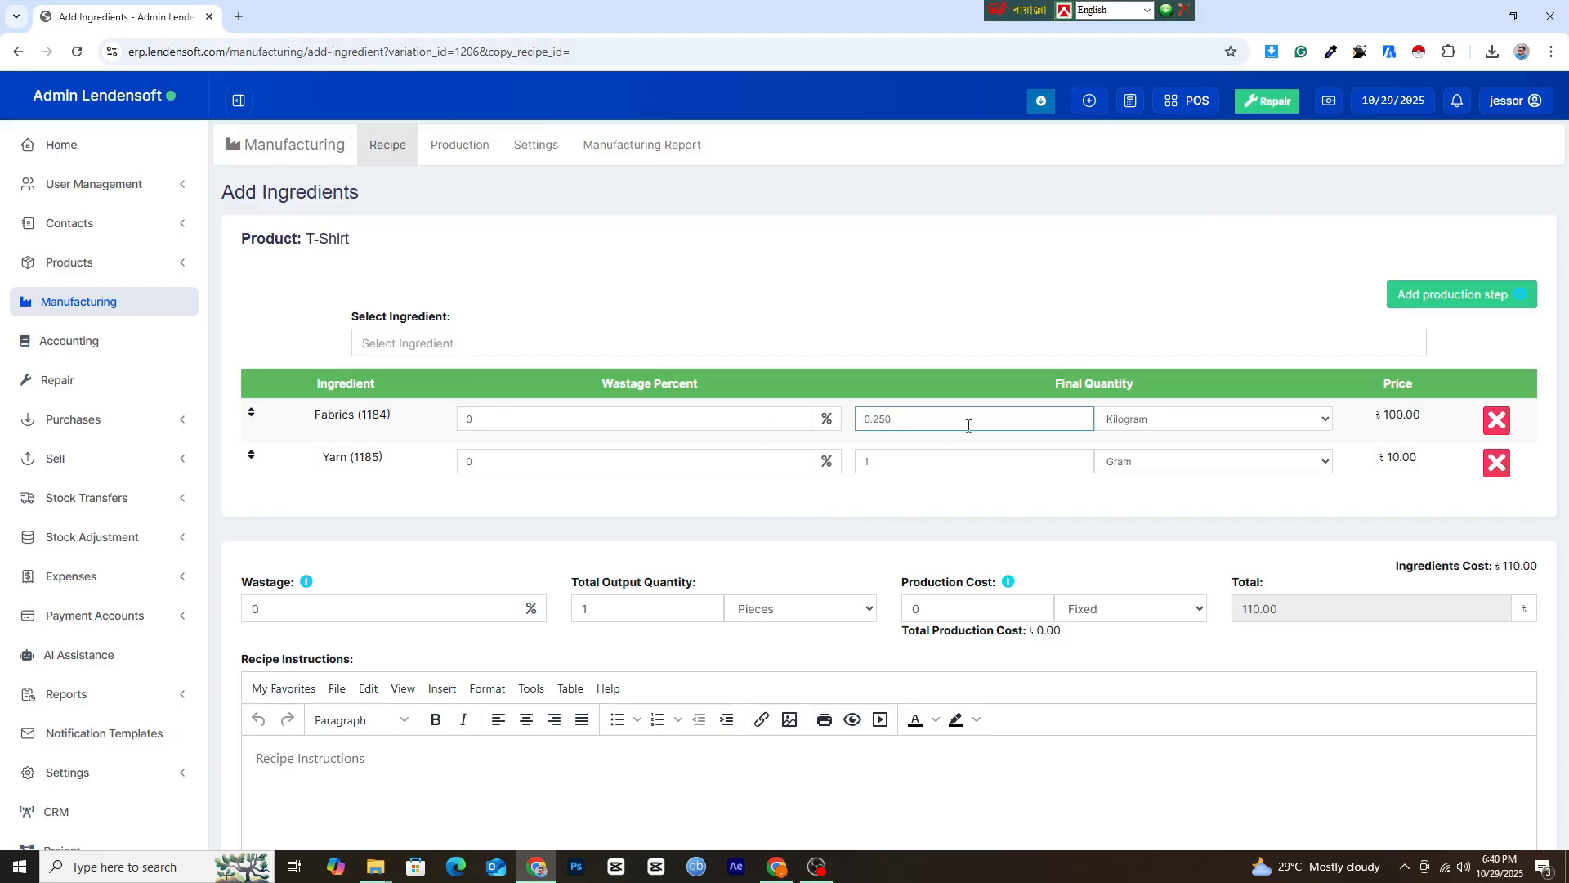
{"action": "double_click", "coordinate": [880, 458]}
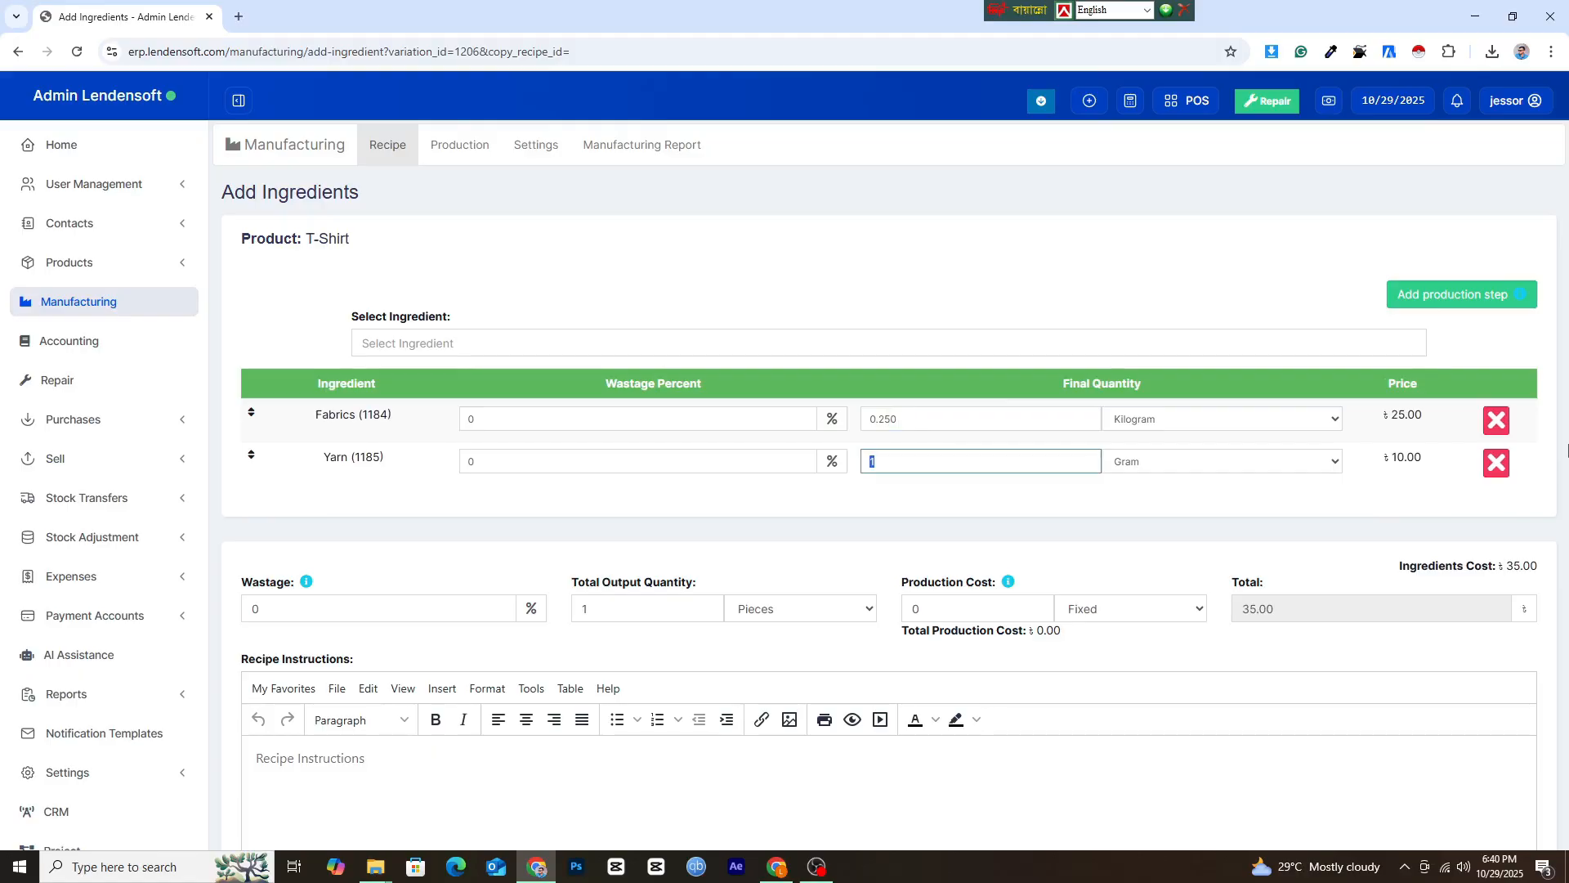
{"action": "left_click", "coordinate": [868, 515]}
Set the recipe's fixed production cost to 200 and save the recipe.
{"action": "scroll", "coordinate": [907, 525], "scroll_direction": "down", "scroll_amount": 2}
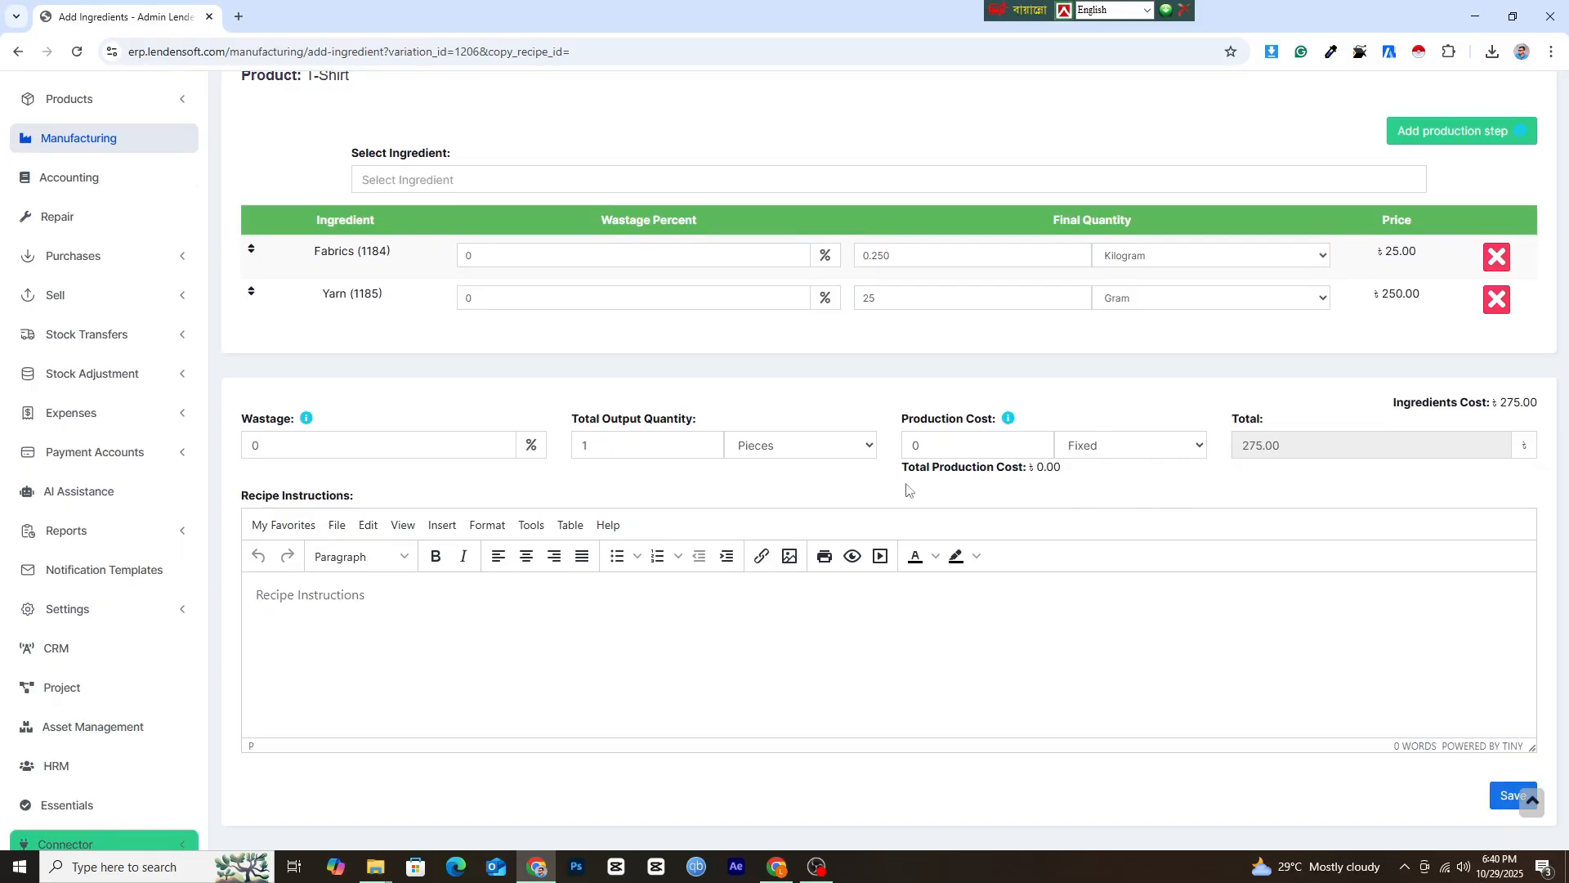
{"action": "double_click", "coordinate": [1288, 443]}
{"action": "double_click", "coordinate": [990, 458]}
{"action": "left_click", "coordinate": [768, 513]}
{"action": "scroll", "coordinate": [609, 490], "scroll_direction": "down", "scroll_amount": 2}
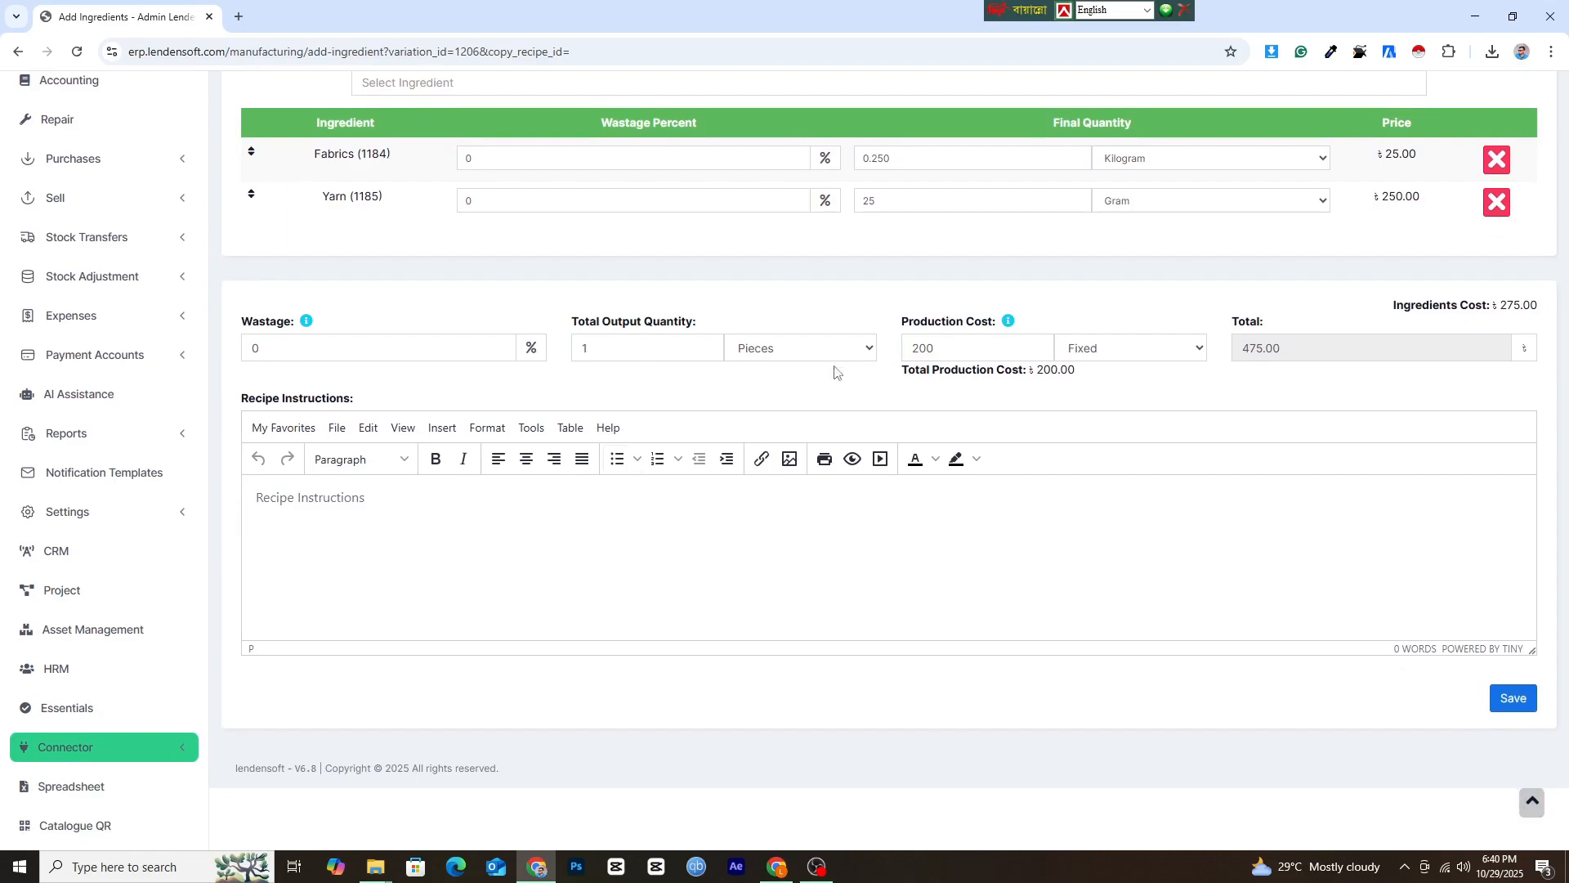
{"action": "left_click", "coordinate": [1516, 707]}
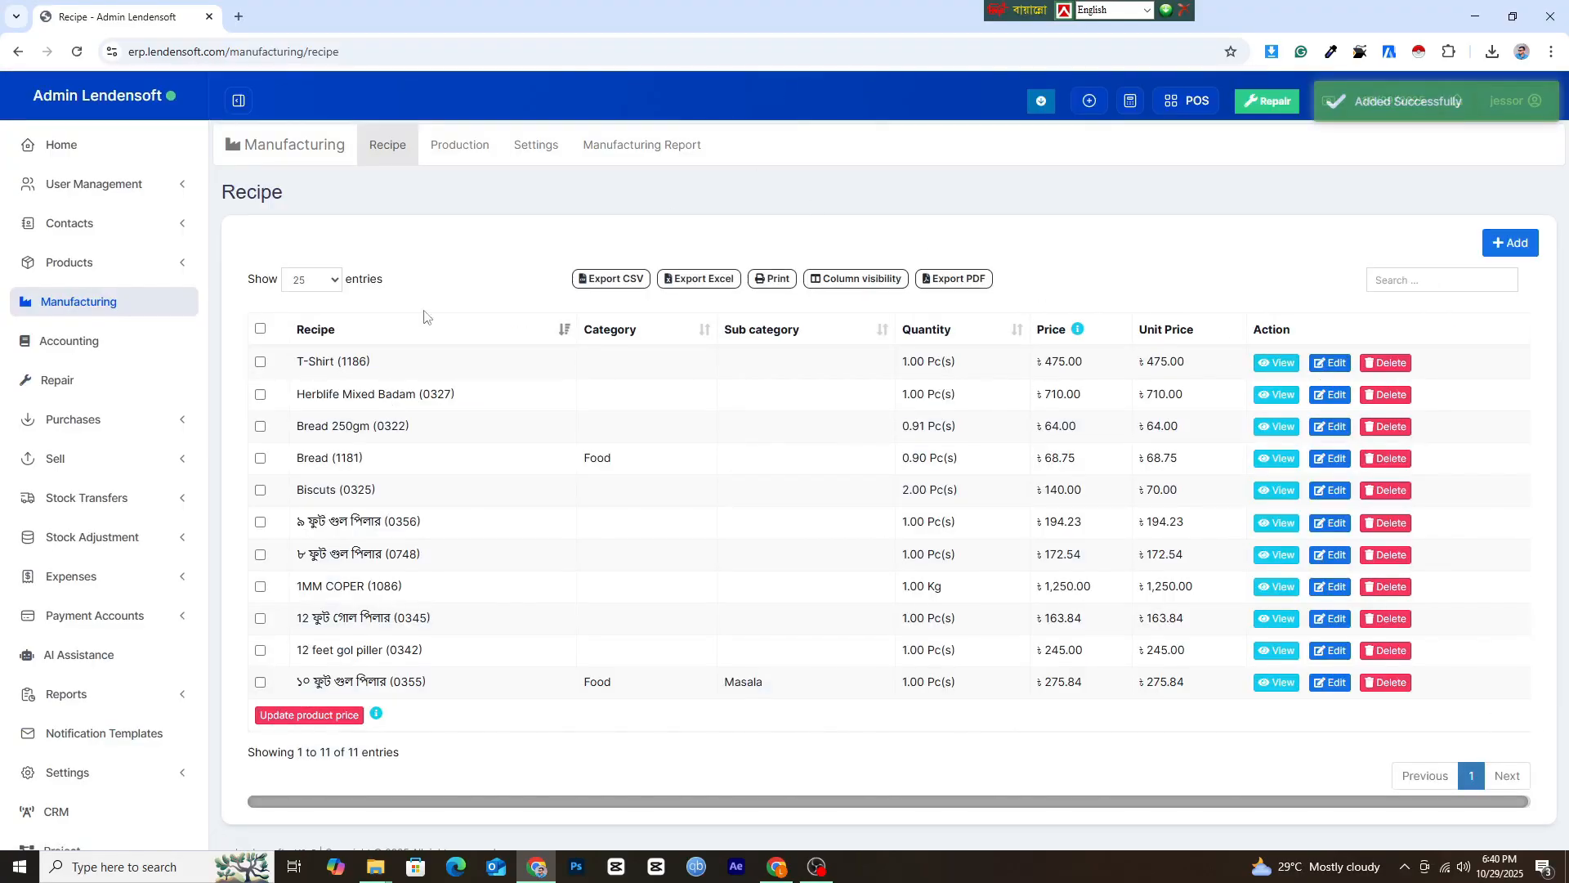
Start a new production entry for T-Shirt at business location Admin Lendensoft (BL0001).
{"action": "left_click", "coordinate": [474, 148]}
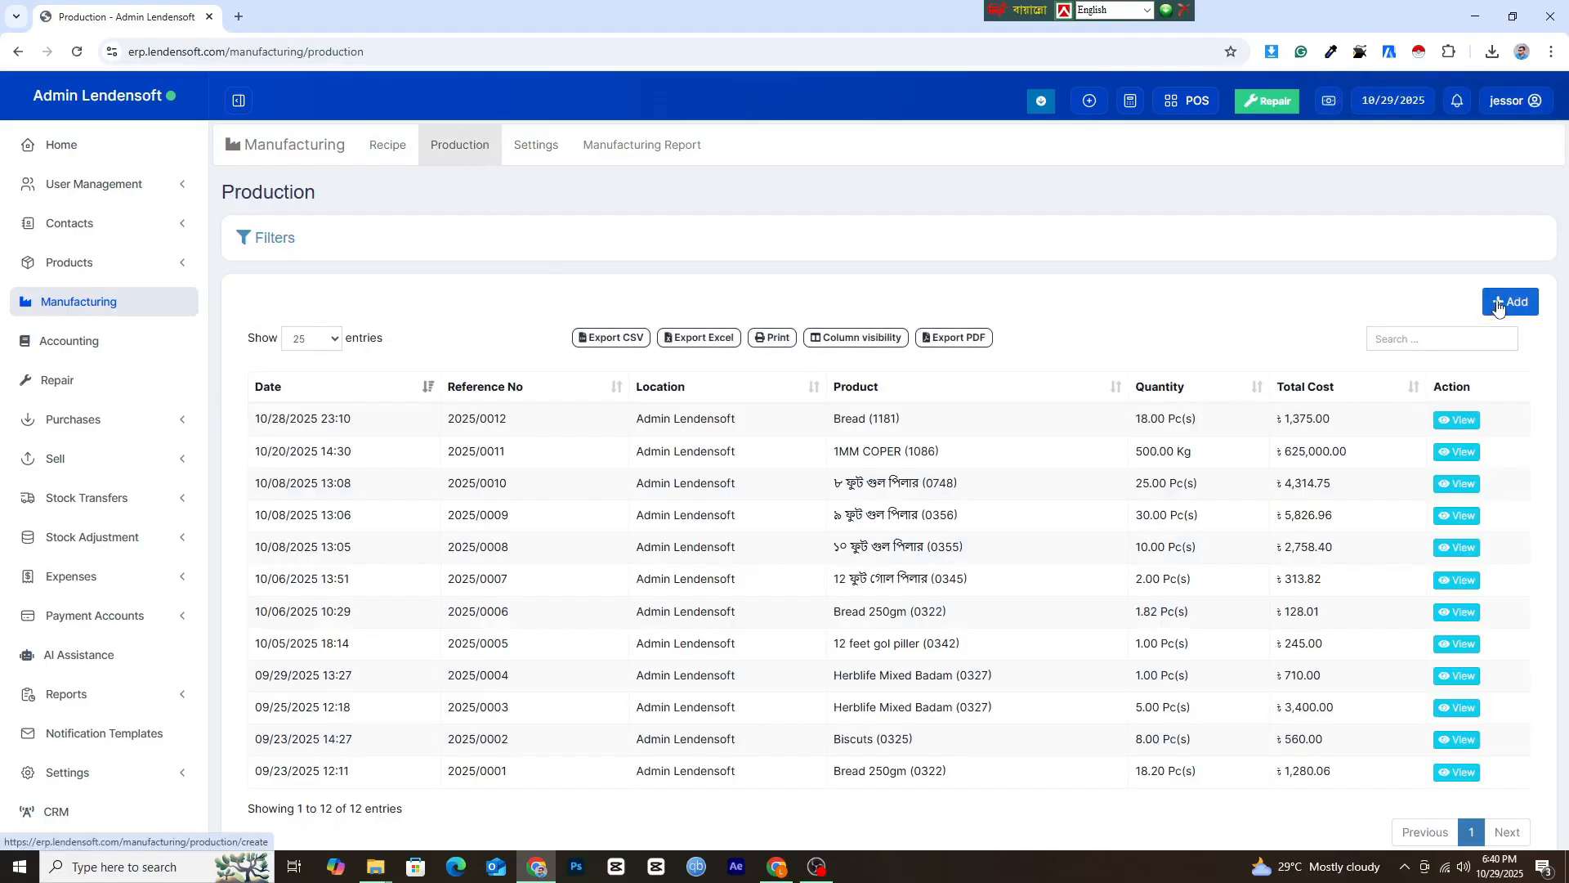
{"action": "left_click", "coordinate": [1497, 307]}
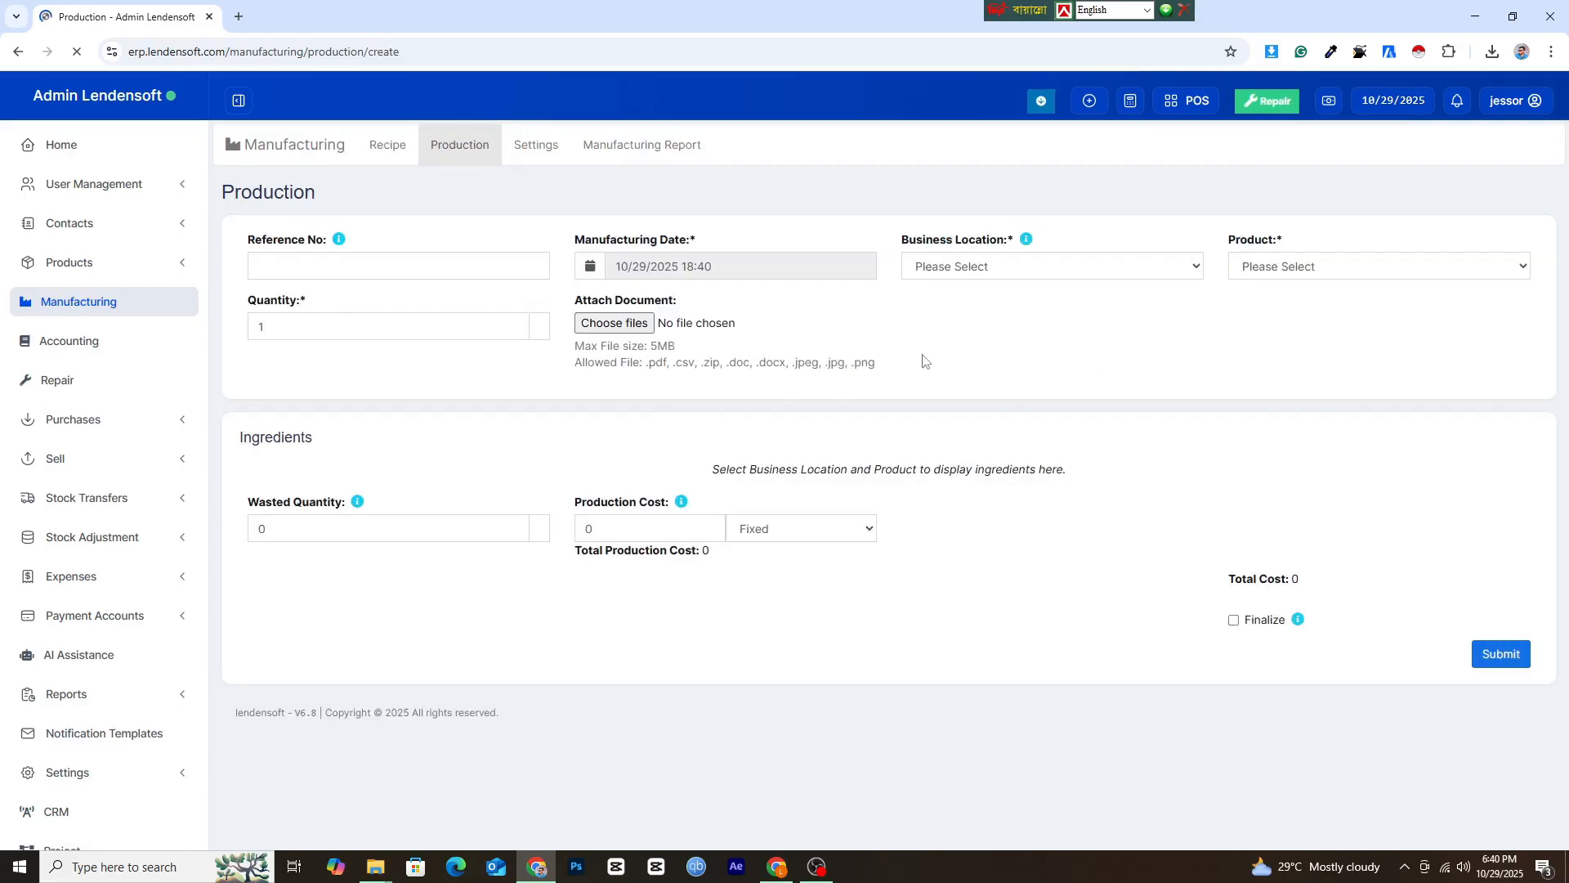
{"action": "left_click", "coordinate": [1288, 276]}
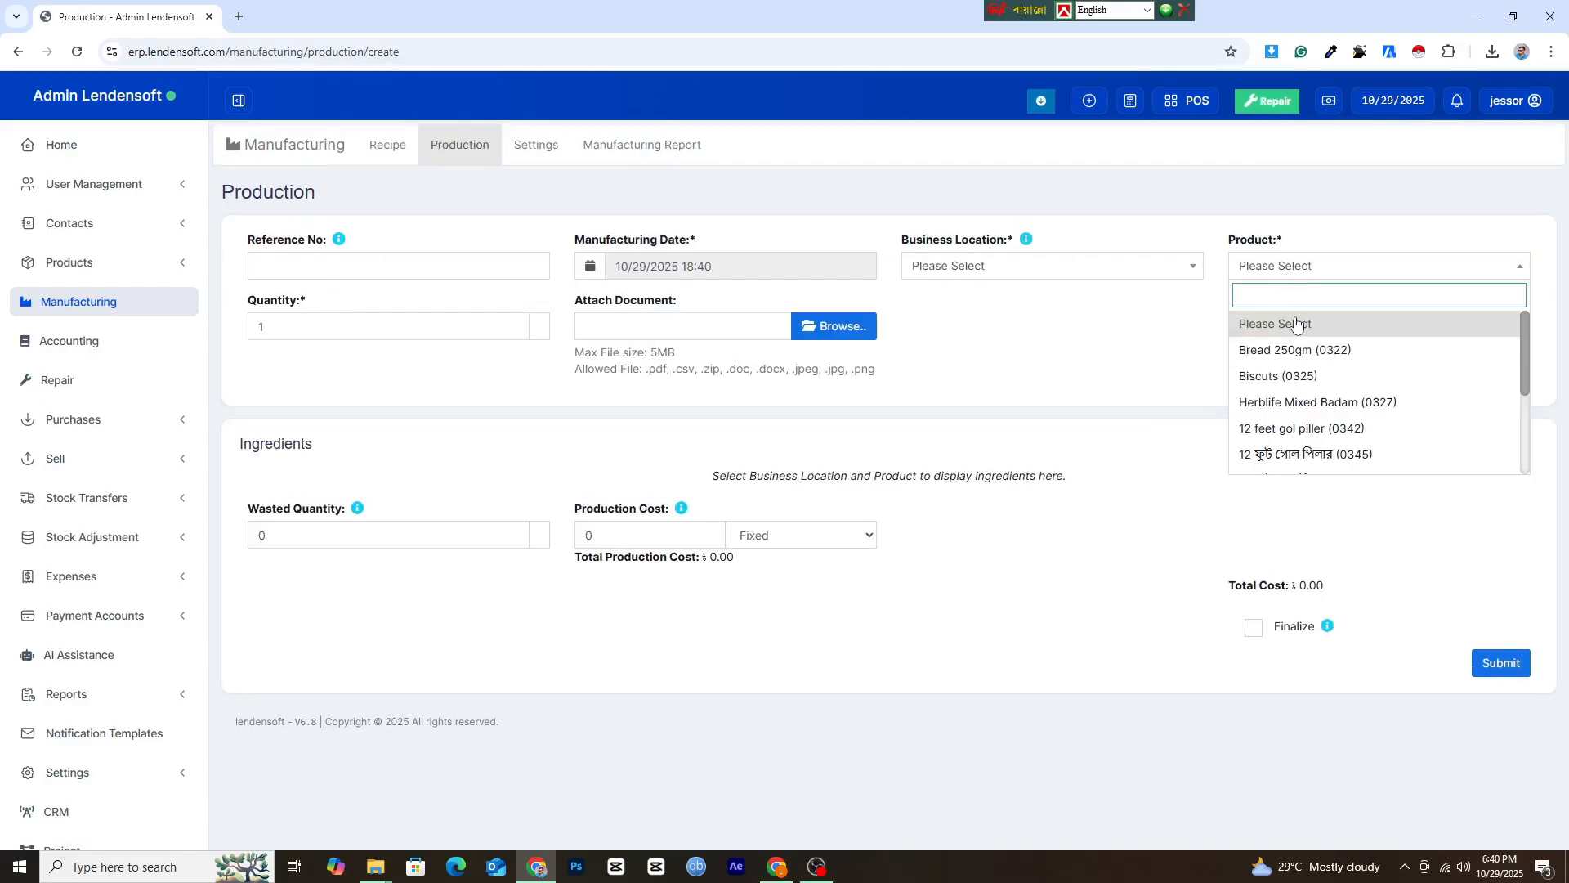
{"action": "type", "text": "t"}
{"action": "left_click", "coordinate": [1275, 401]}
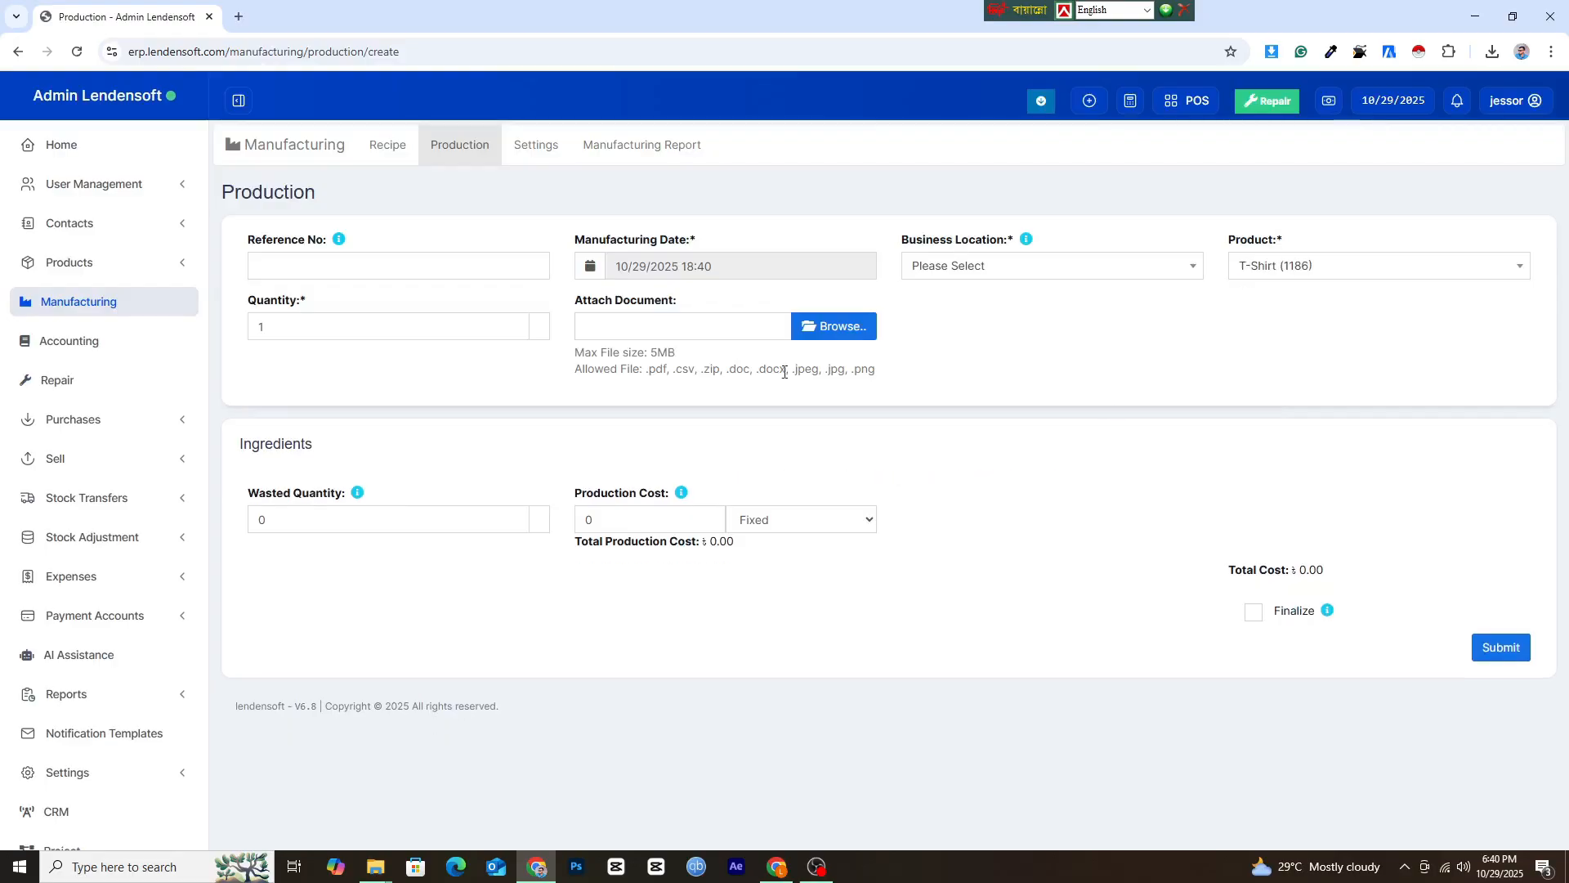
{"action": "left_click", "coordinate": [366, 325]}
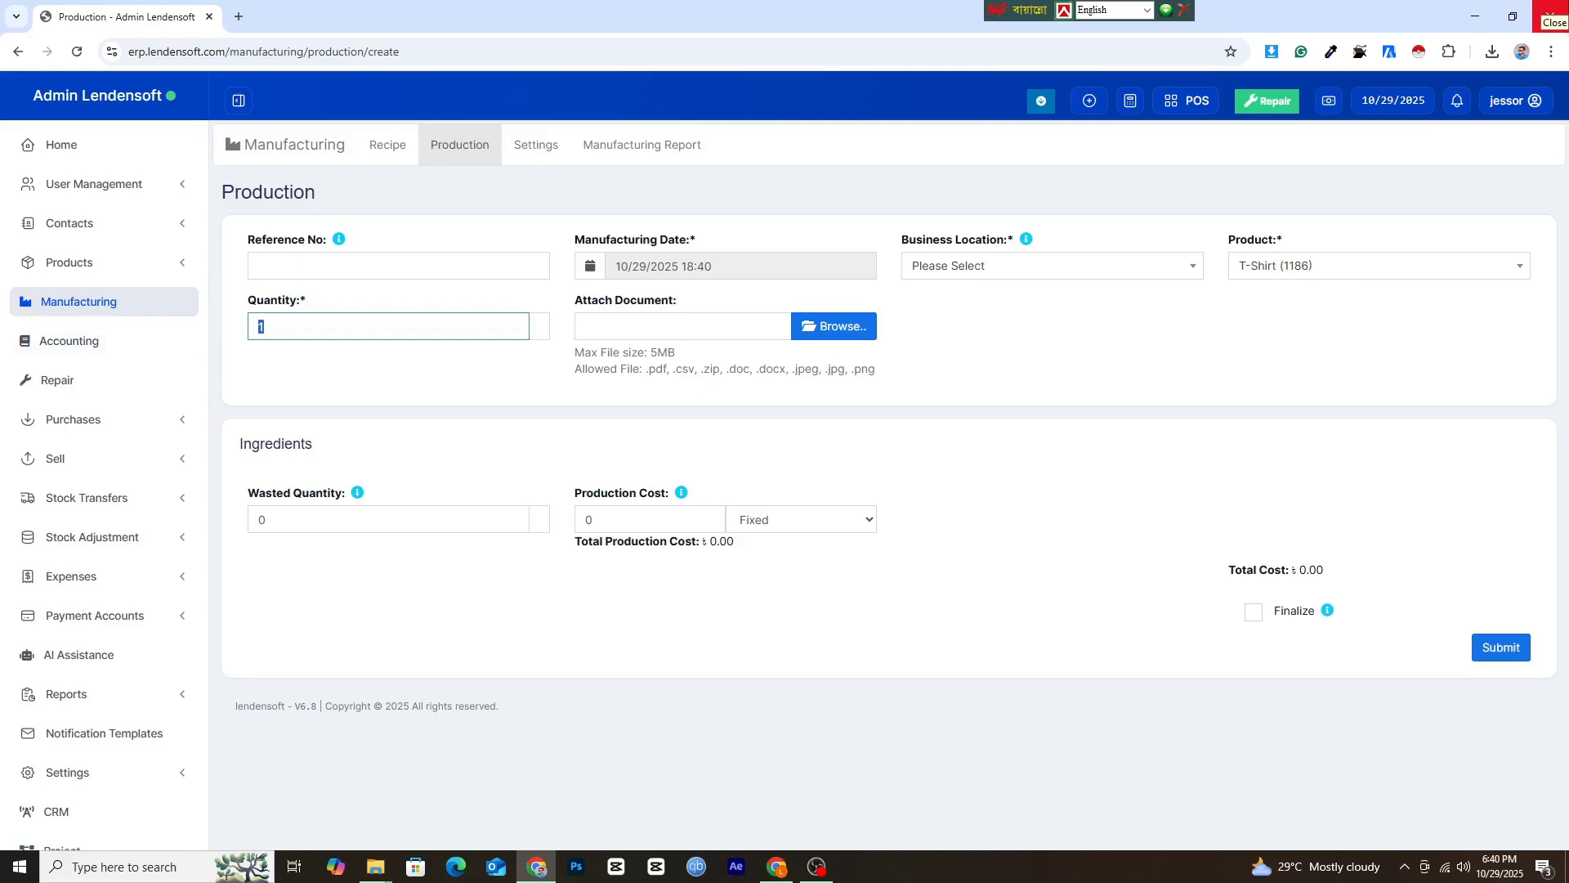
{"action": "left_click", "coordinate": [982, 277]}
{"action": "left_click", "coordinate": [967, 327]}
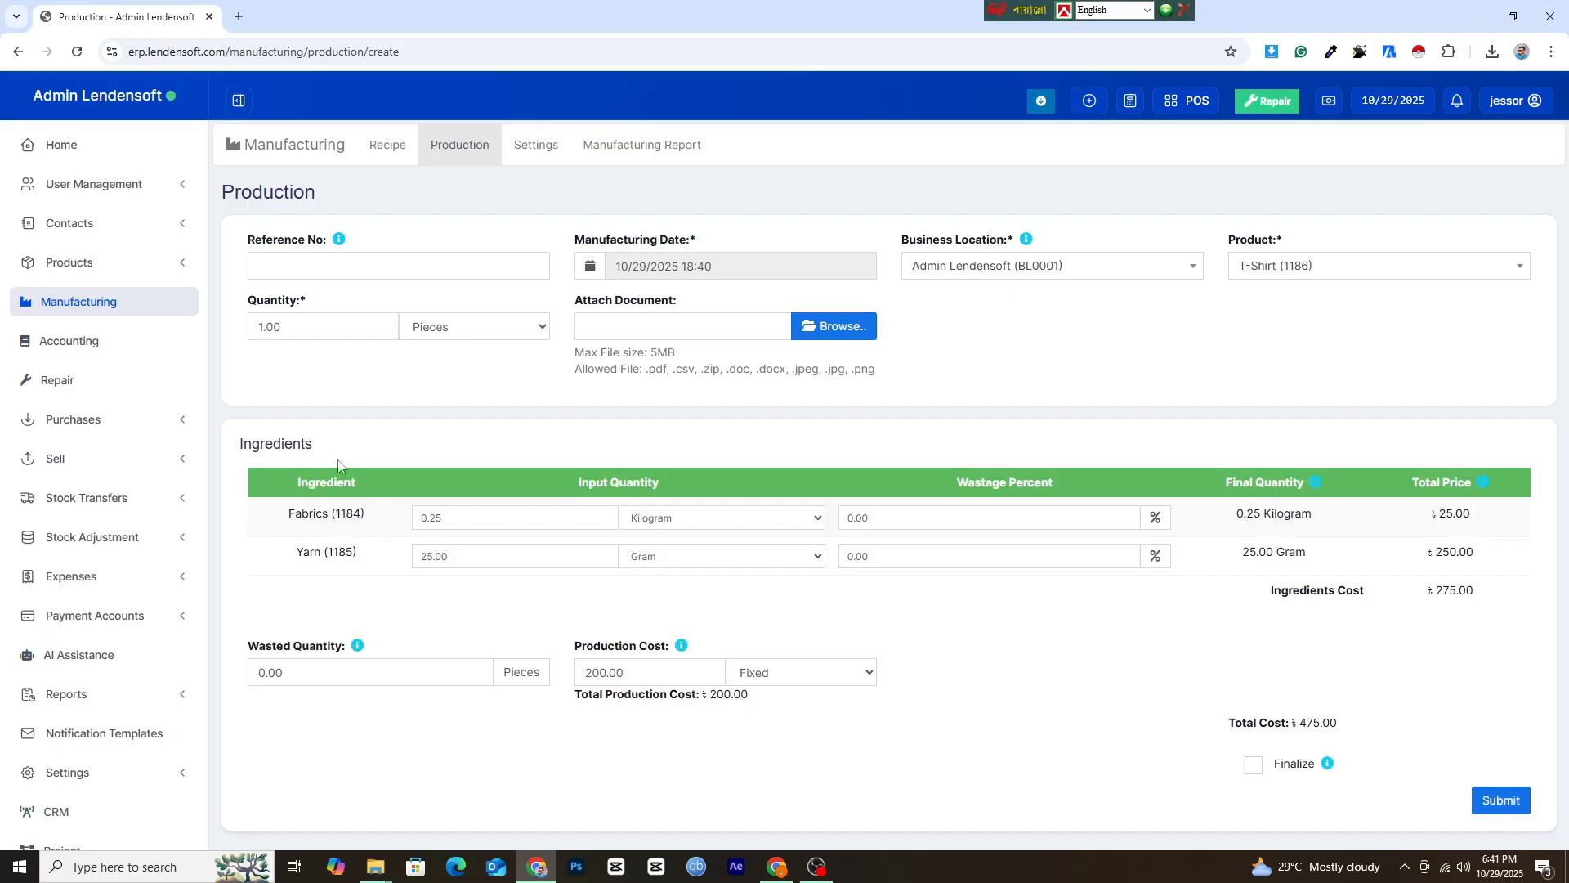
Set the T-Shirt production quantity to 5 pieces and check the Fabrics and Yarn input quantities.
{"action": "left_click_drag", "start_coordinate": [326, 323], "coordinate": [144, 291]}
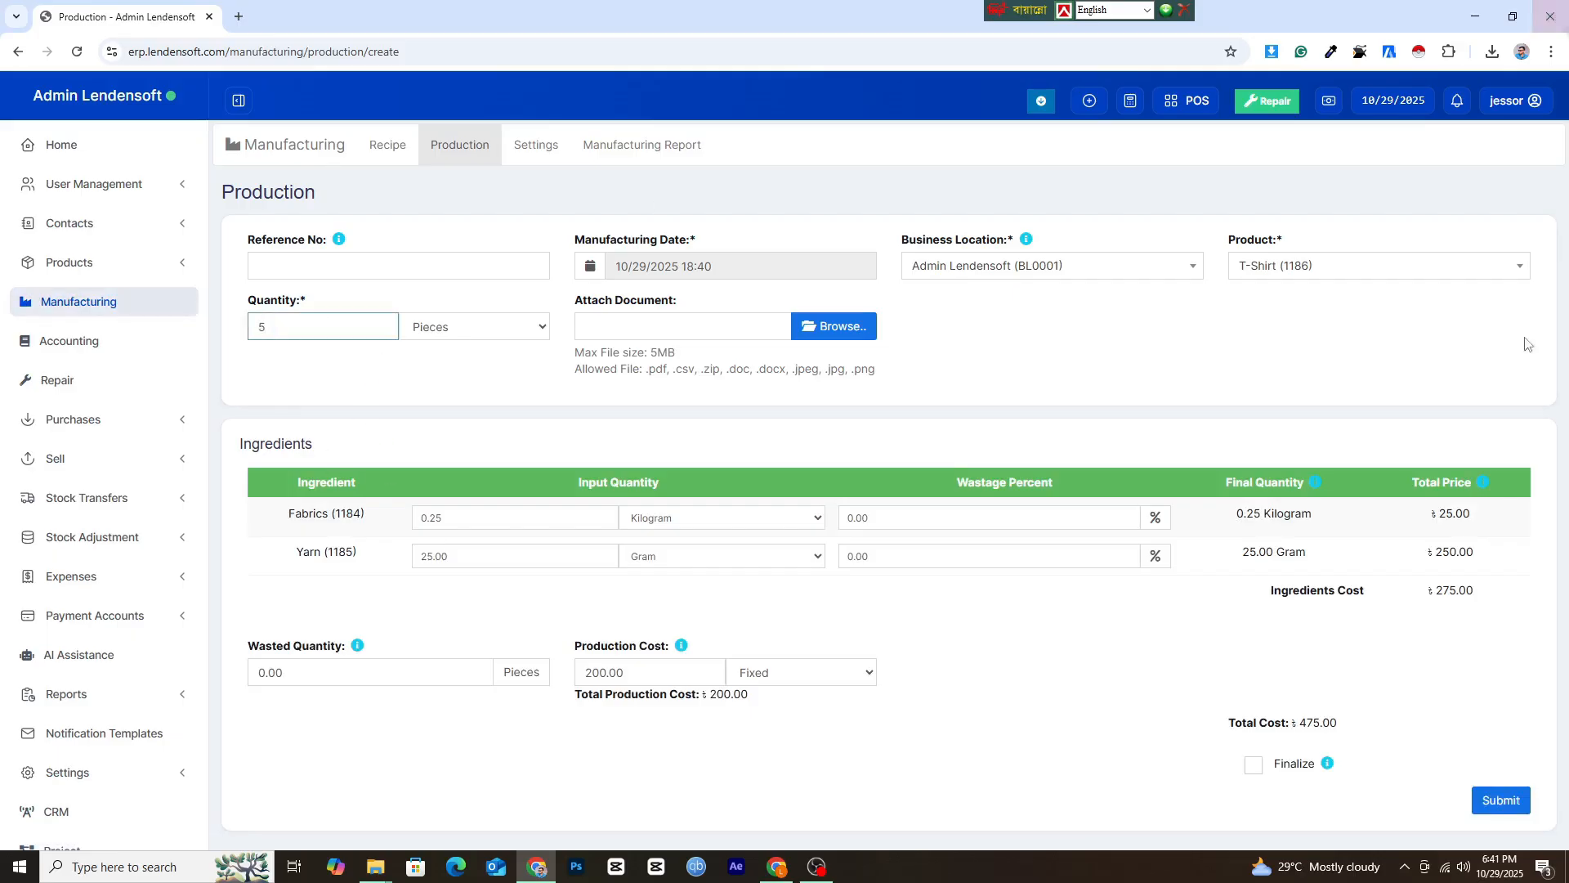
{"action": "left_click", "coordinate": [487, 522]}
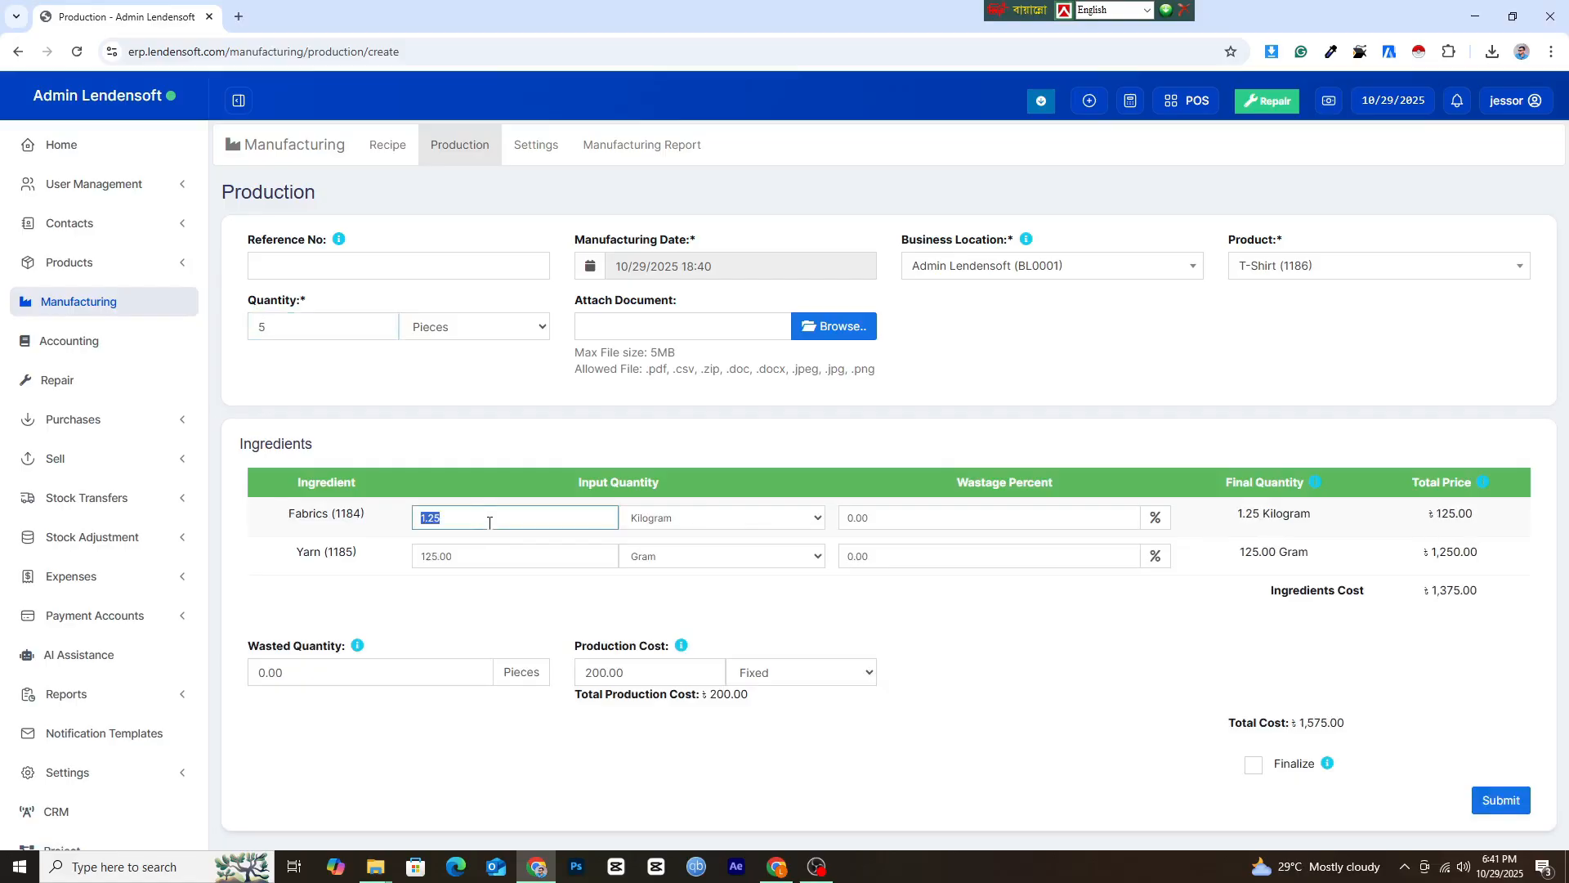
{"action": "left_click", "coordinate": [497, 550]}
Set the fixed production cost of the T-Shirt production to 1000.
{"action": "scroll", "coordinate": [895, 655], "scroll_direction": "down", "scroll_amount": 2}
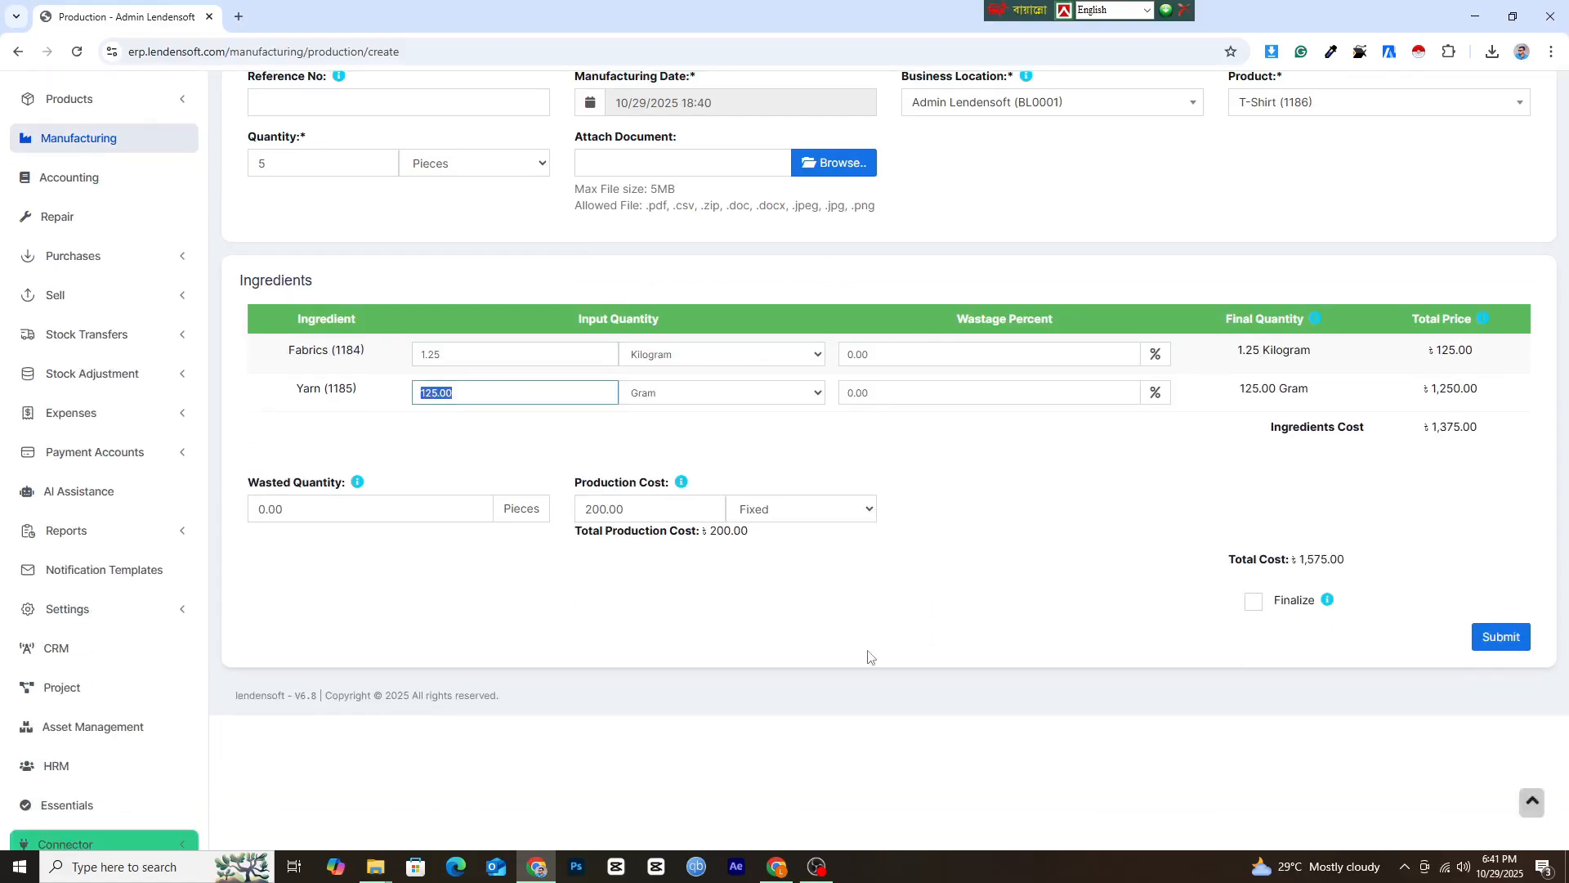
{"action": "left_click", "coordinate": [682, 511]}
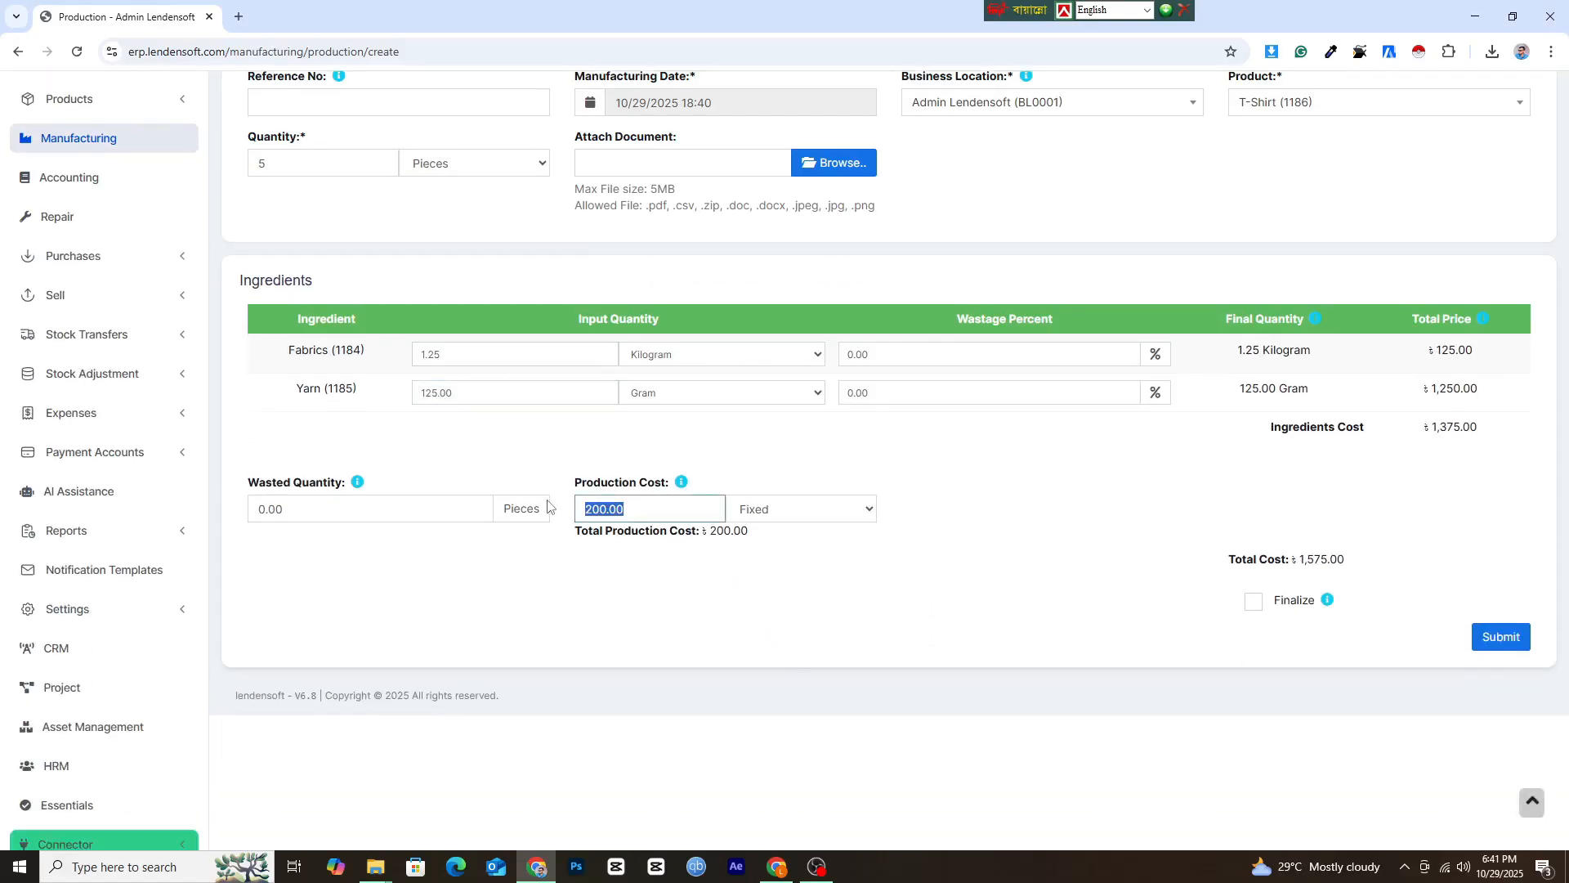
{"action": "left_click", "coordinate": [630, 516]}
{"action": "left_click_drag", "start_coordinate": [646, 508], "coordinate": [423, 493]}
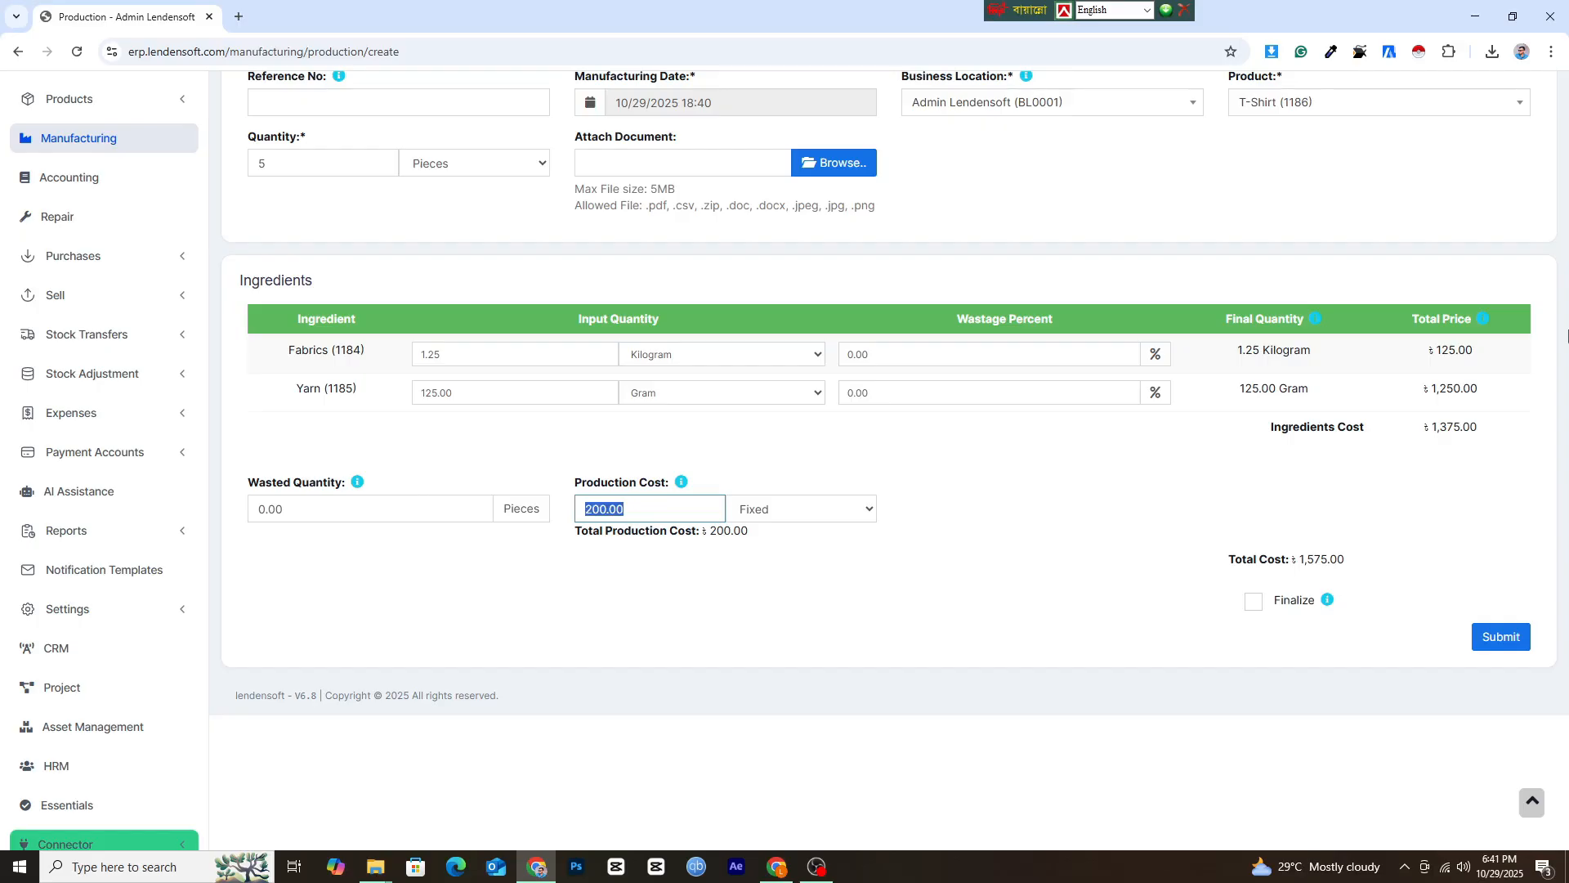
{"action": "type", "text": "1000"}
Mark the T-Shirt production as finalized and submit it.
{"action": "left_click", "coordinate": [1249, 587]}
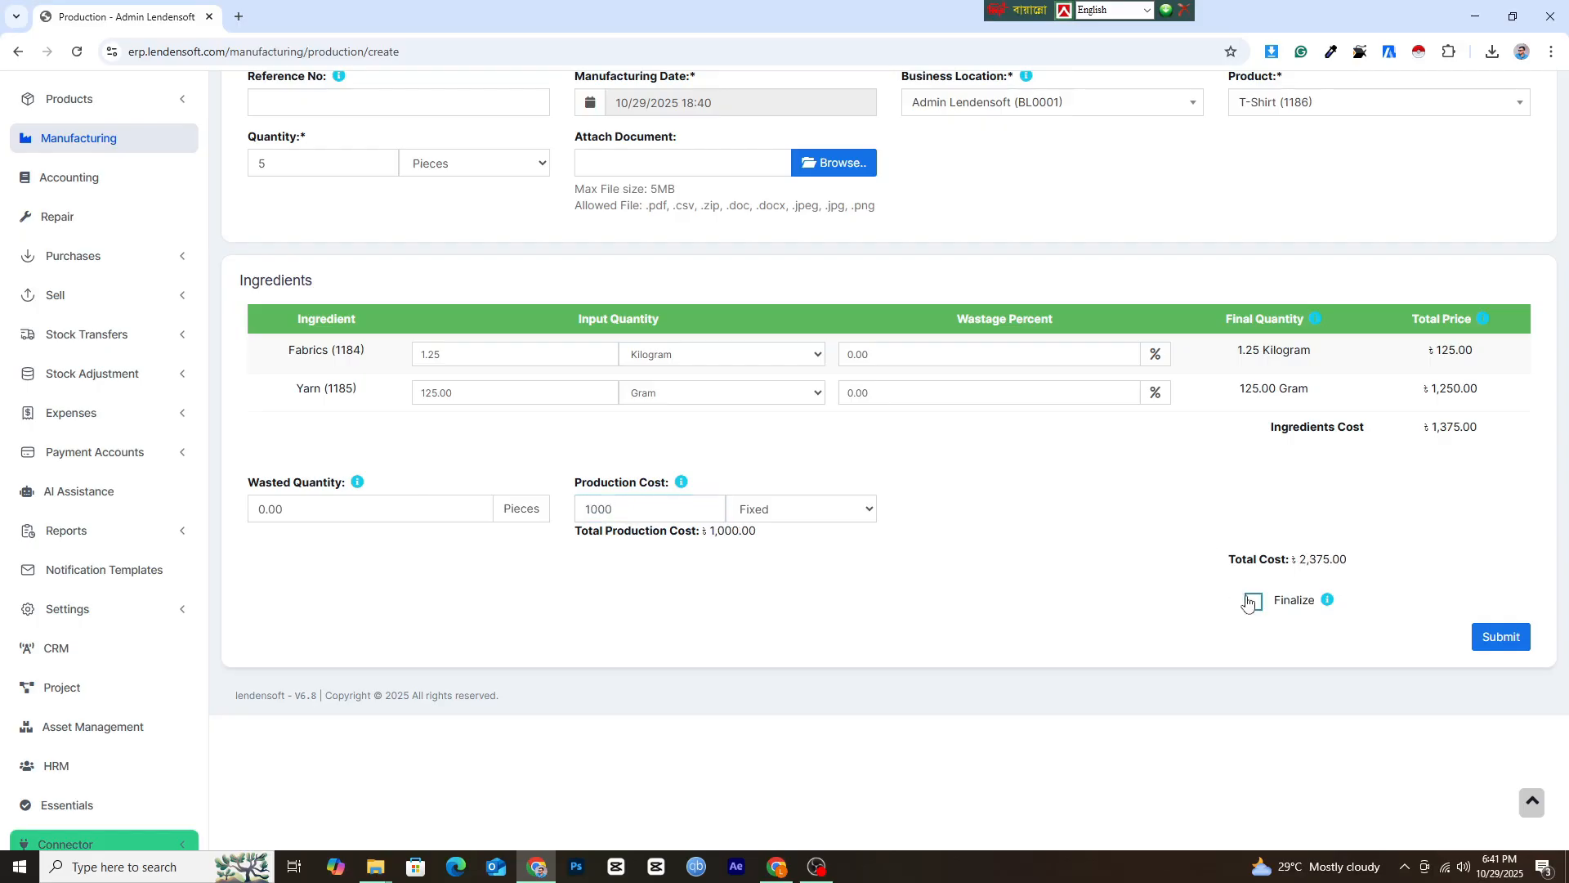
{"action": "left_click", "coordinate": [1250, 603]}
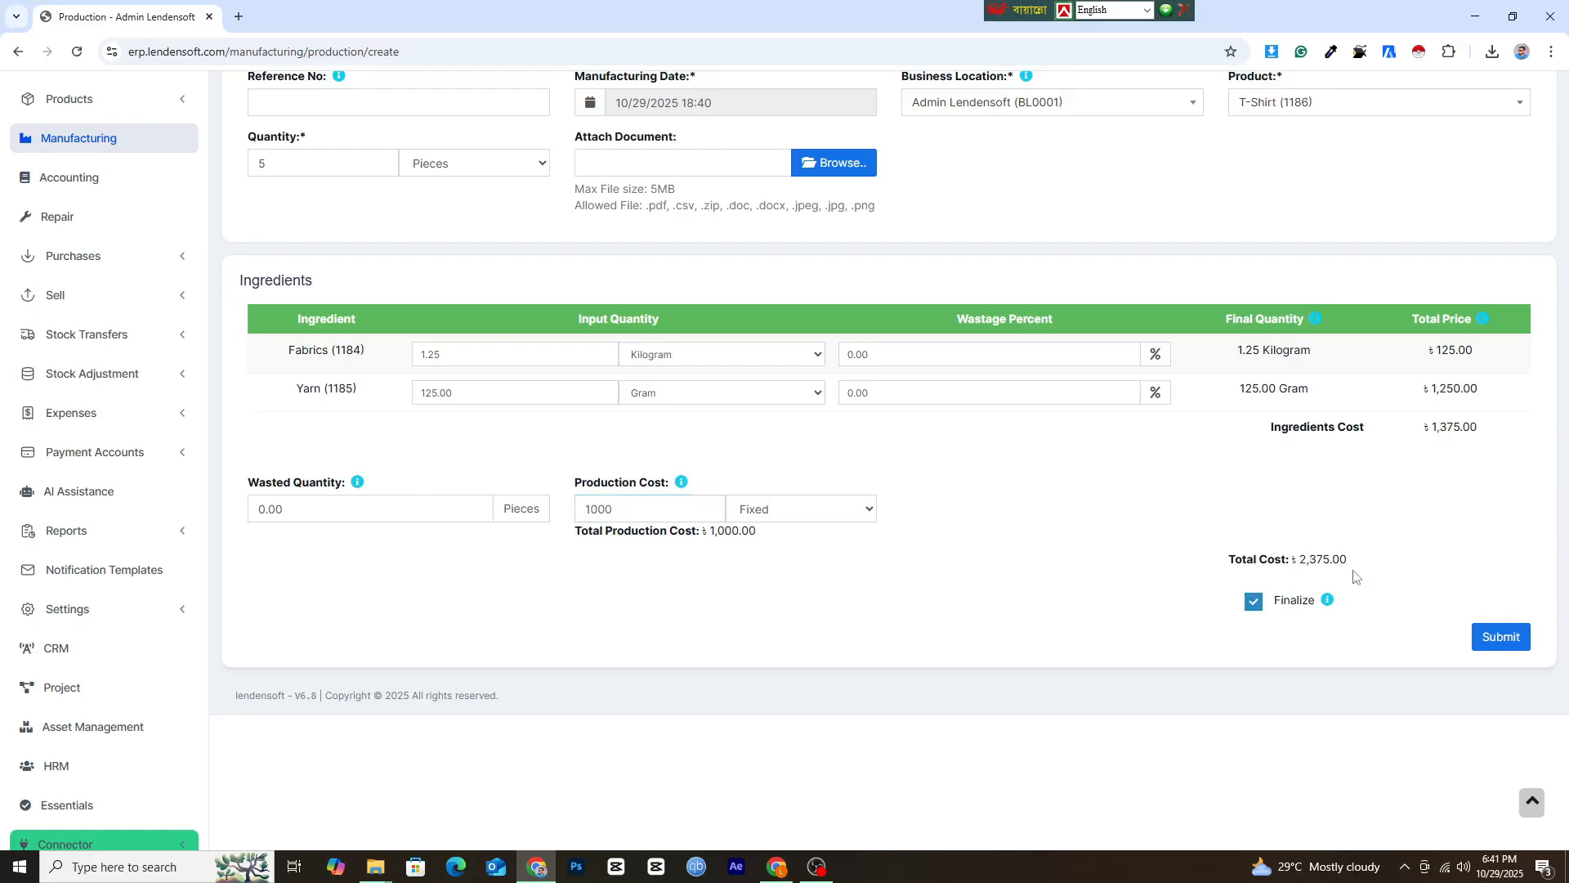
{"action": "left_click", "coordinate": [1501, 638]}
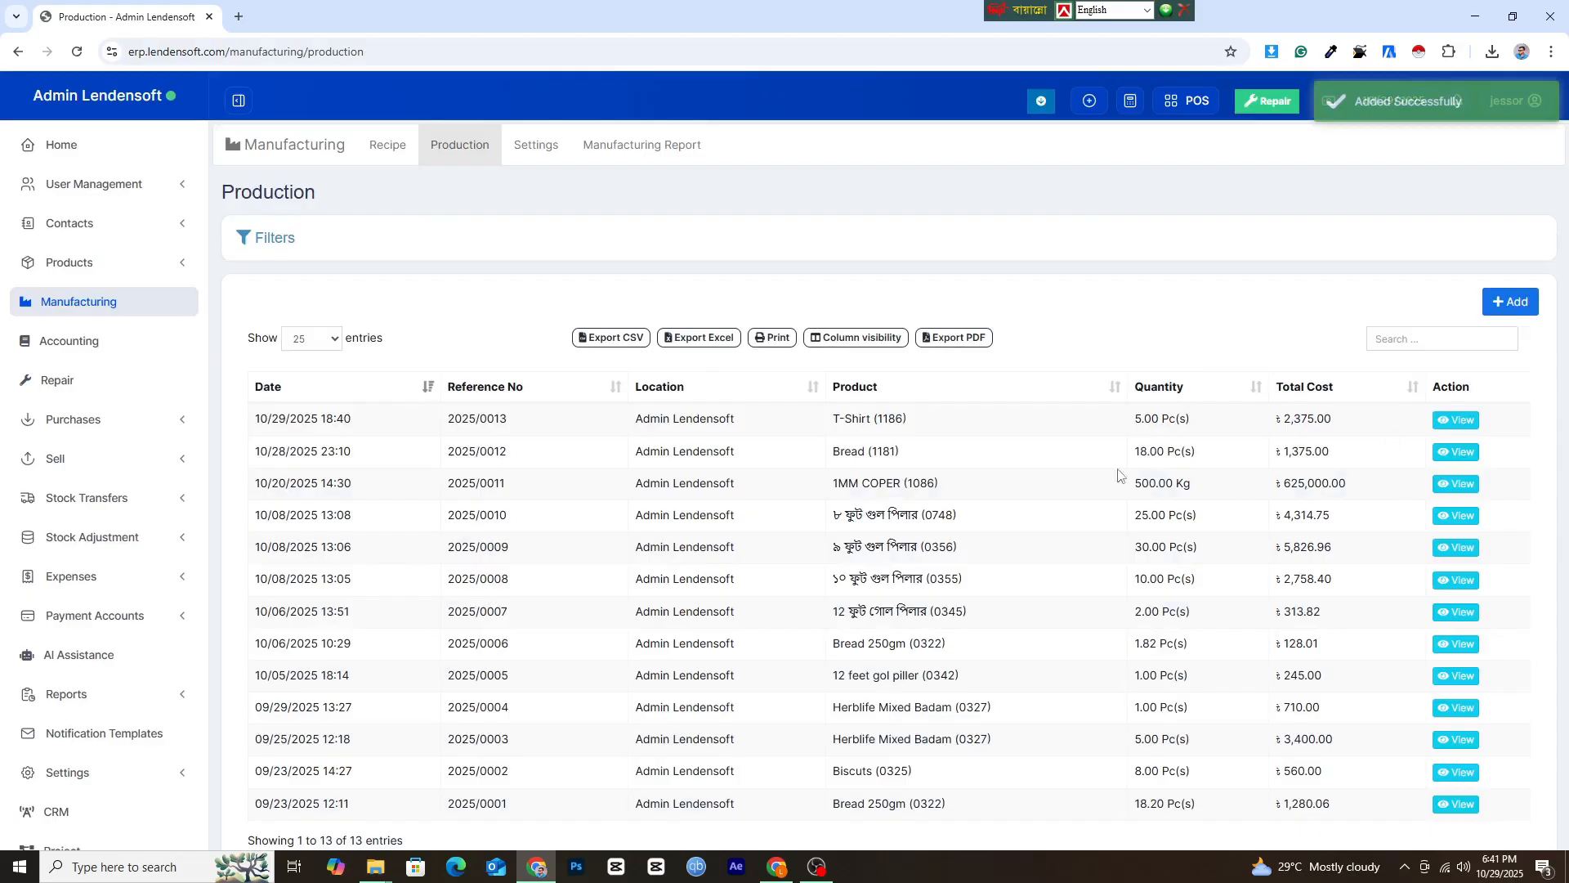
Update the product price of T-Shirt from its manufacturing recipe and confirm the update.
{"action": "left_click", "coordinate": [387, 145]}
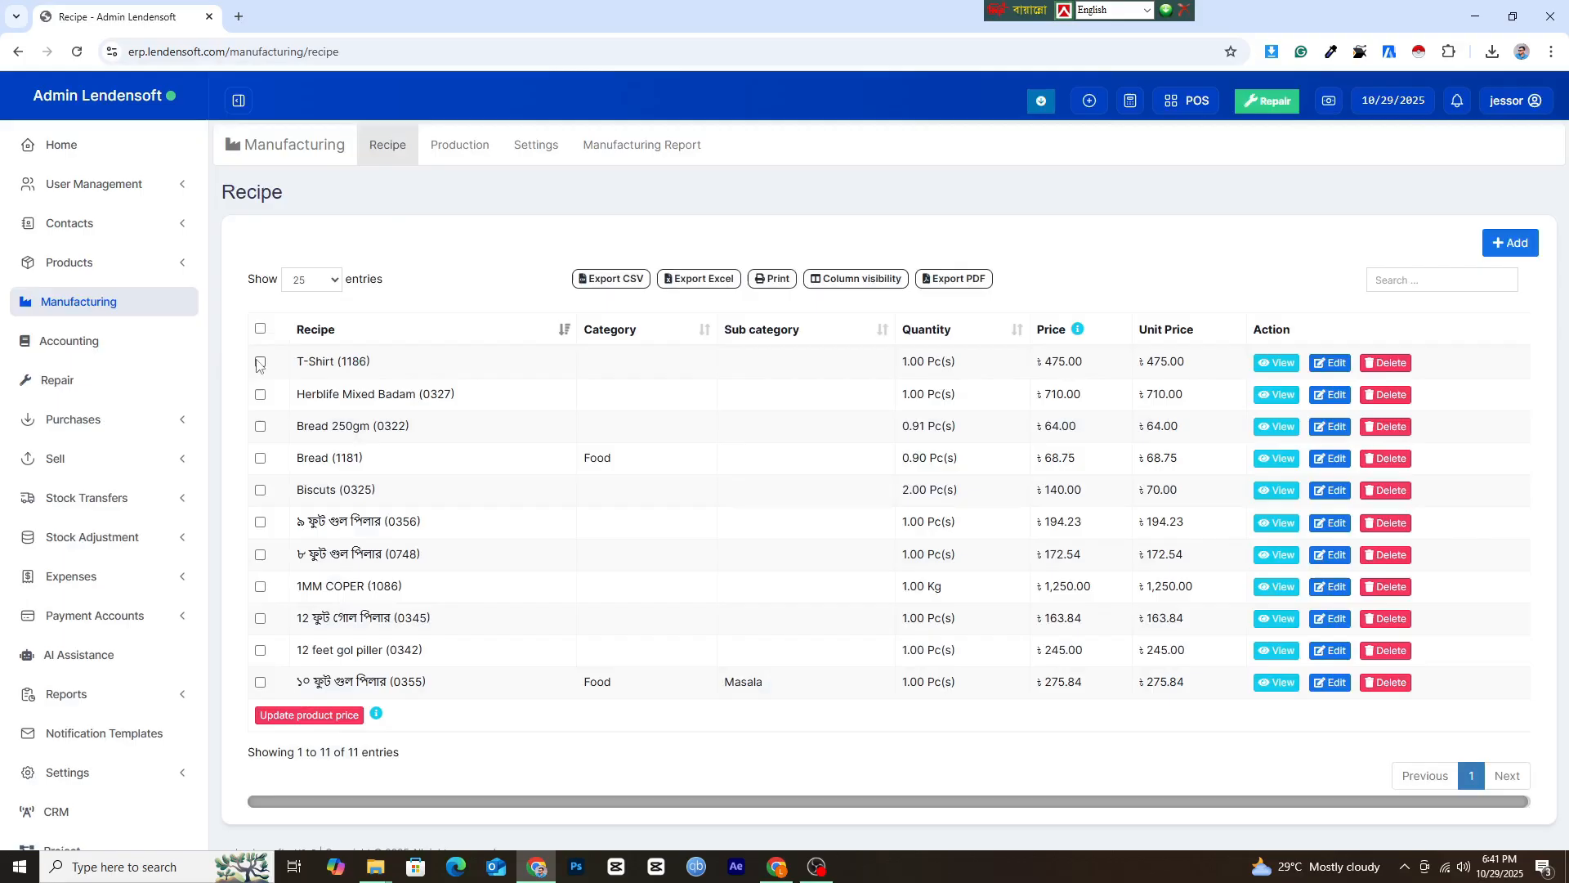
{"action": "left_click", "coordinate": [260, 362]}
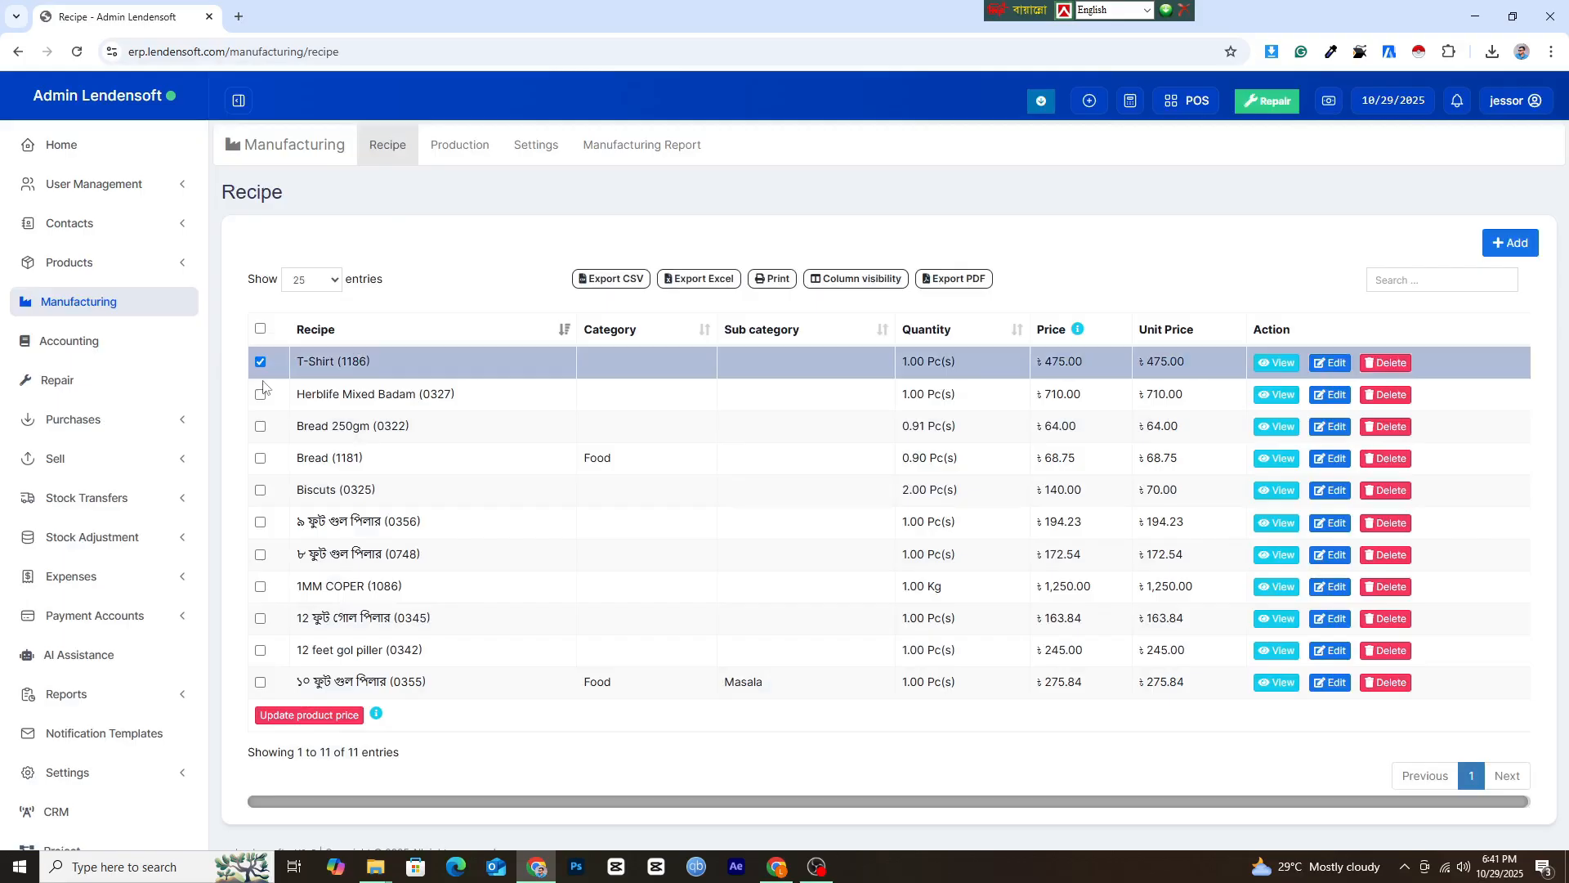
{"action": "left_click", "coordinate": [332, 709]}
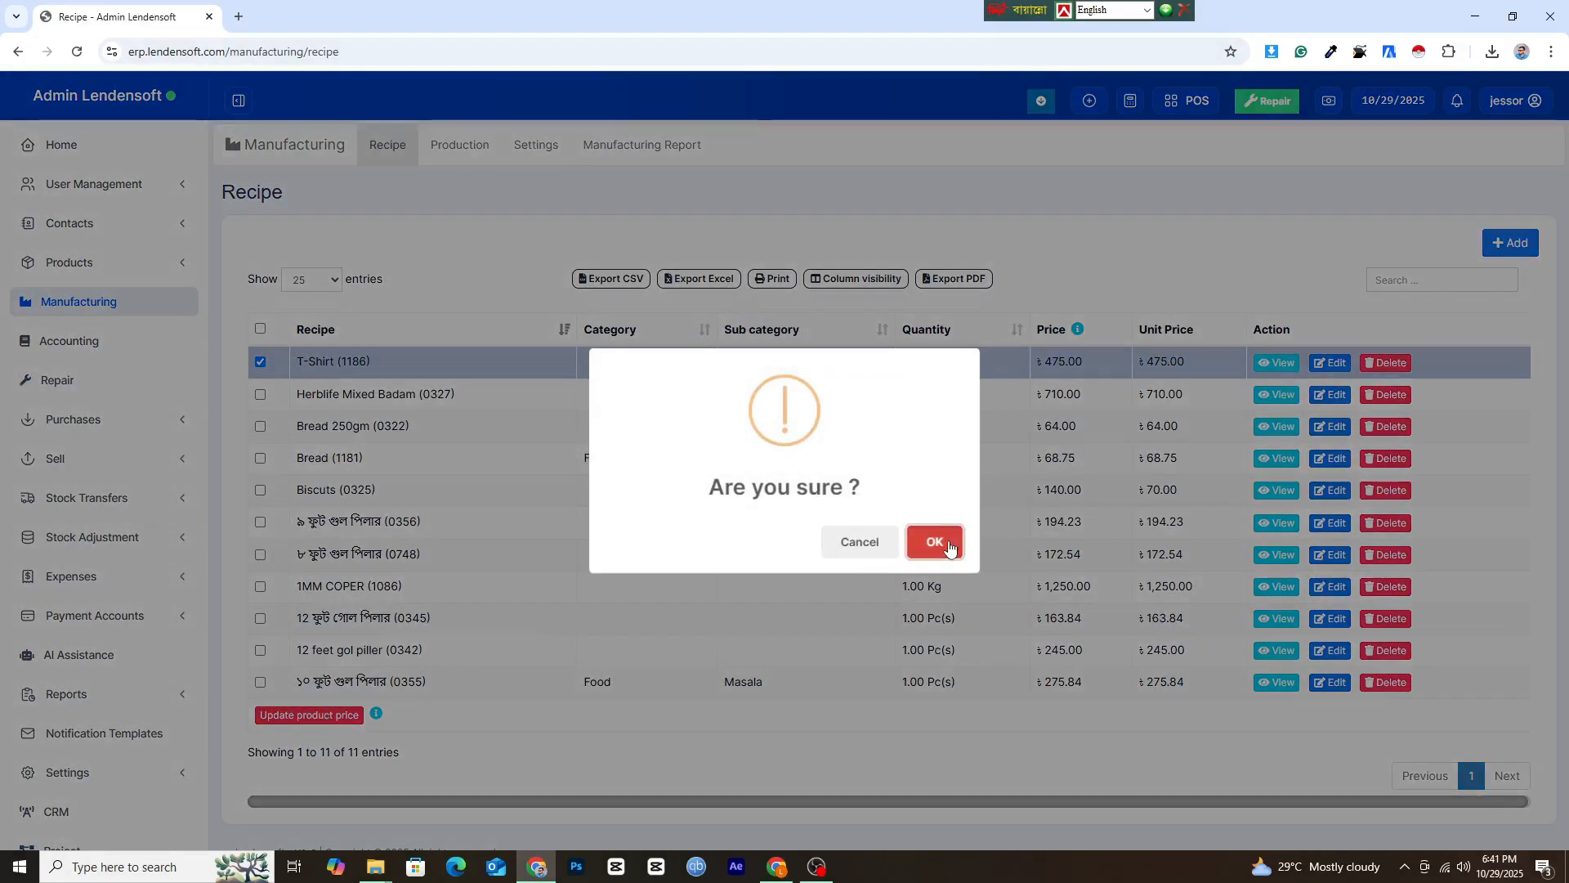
{"action": "left_click", "coordinate": [935, 544]}
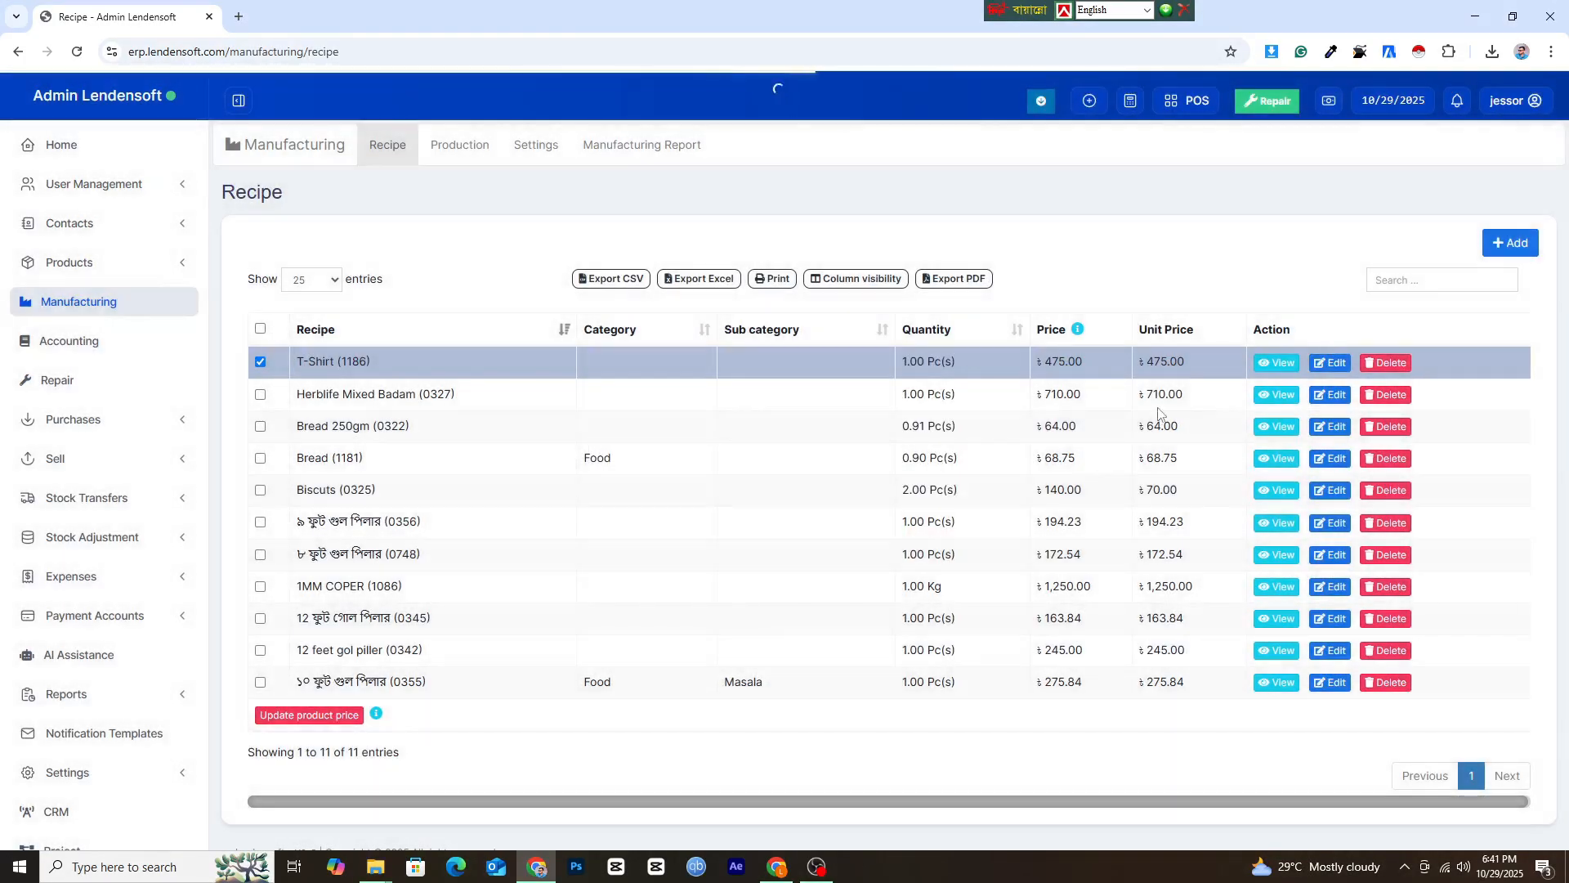
Open the stock report of the product list and look through the stock entries.
{"action": "left_click", "coordinate": [139, 270]}
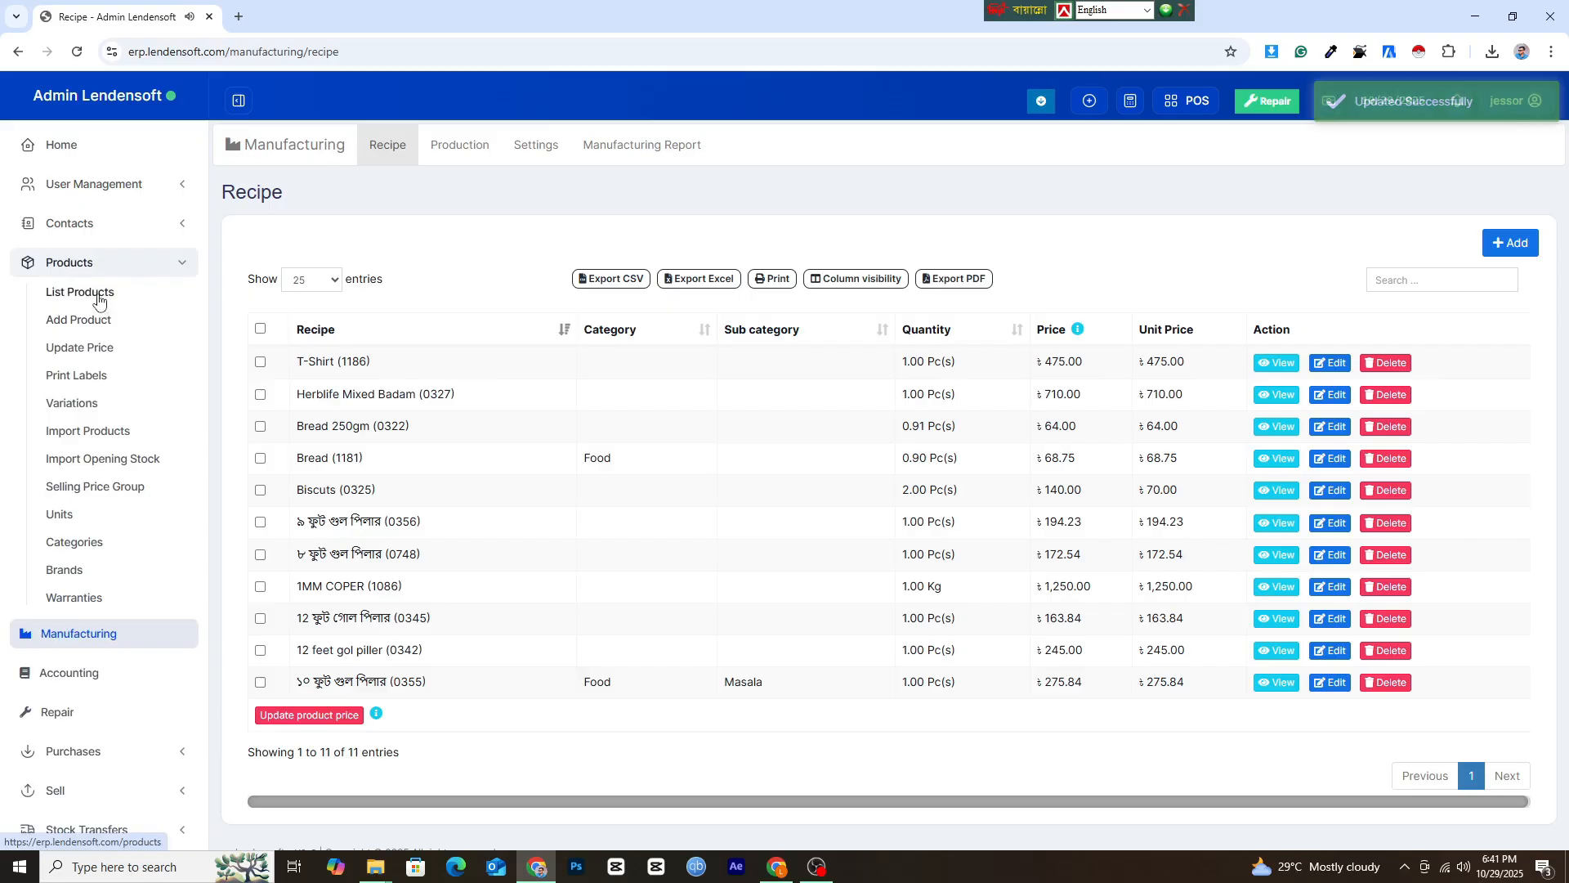
{"action": "left_click", "coordinate": [100, 296]}
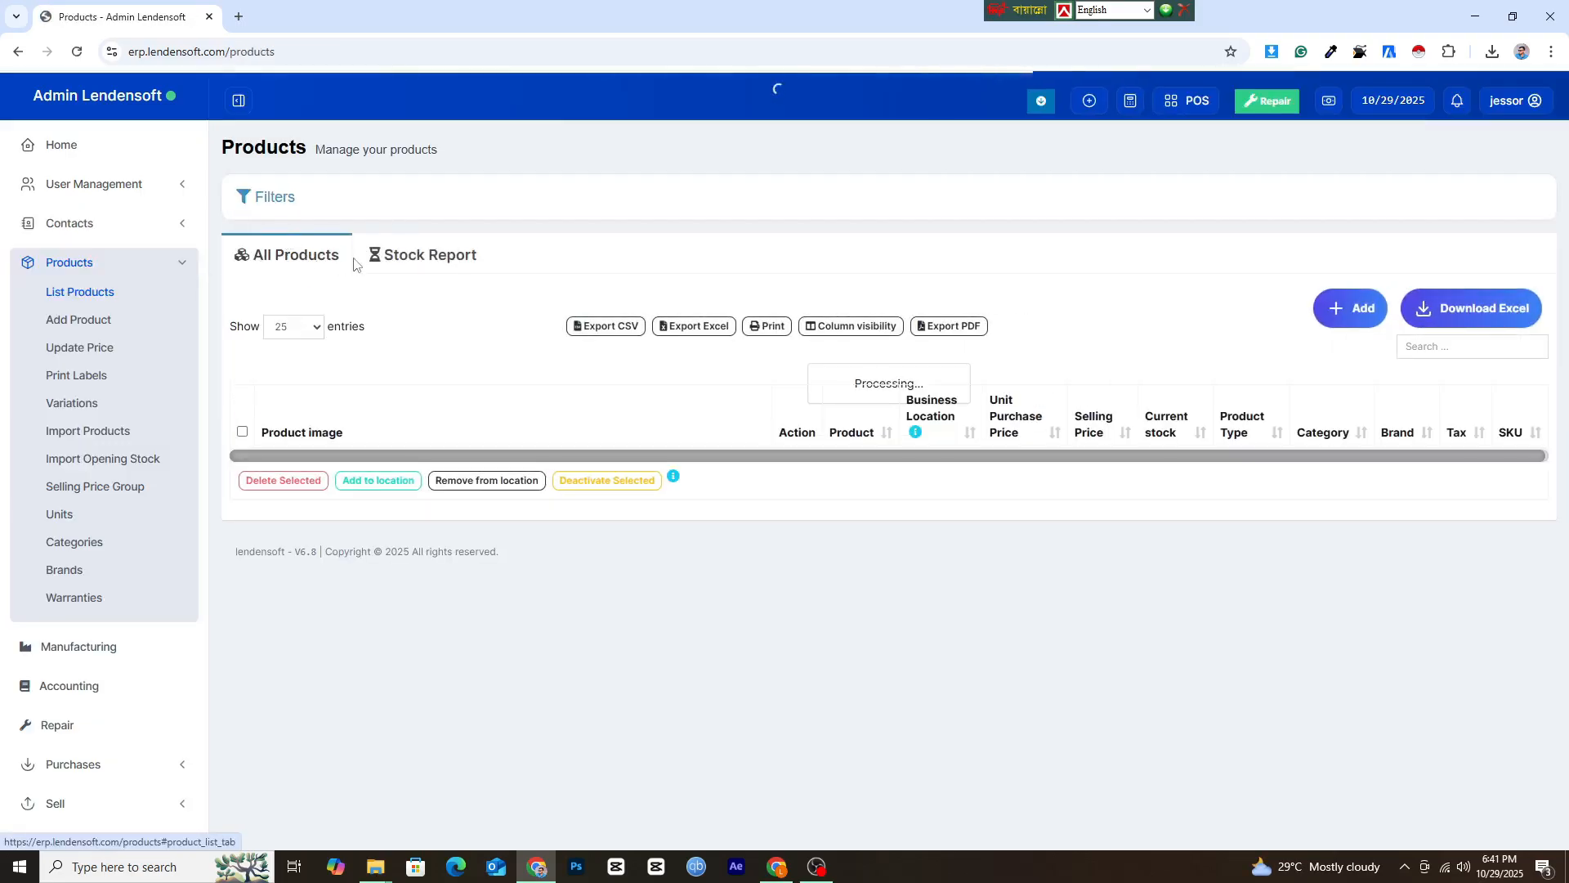
{"action": "left_click", "coordinate": [388, 258]}
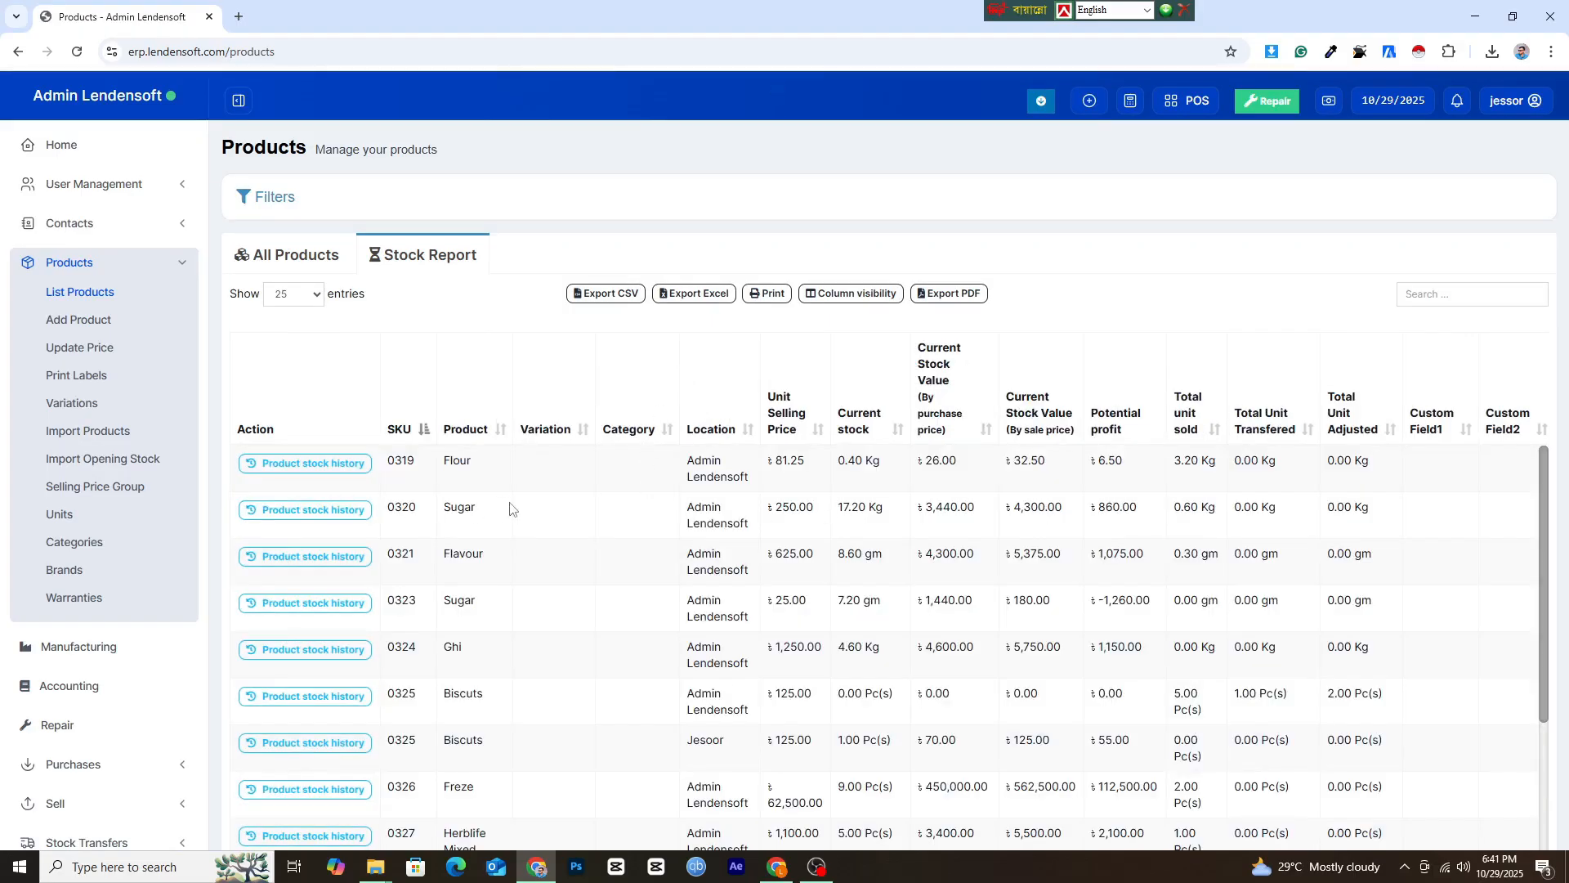
{"action": "scroll", "coordinate": [152, 710], "scroll_direction": "down", "scroll_amount": 4}
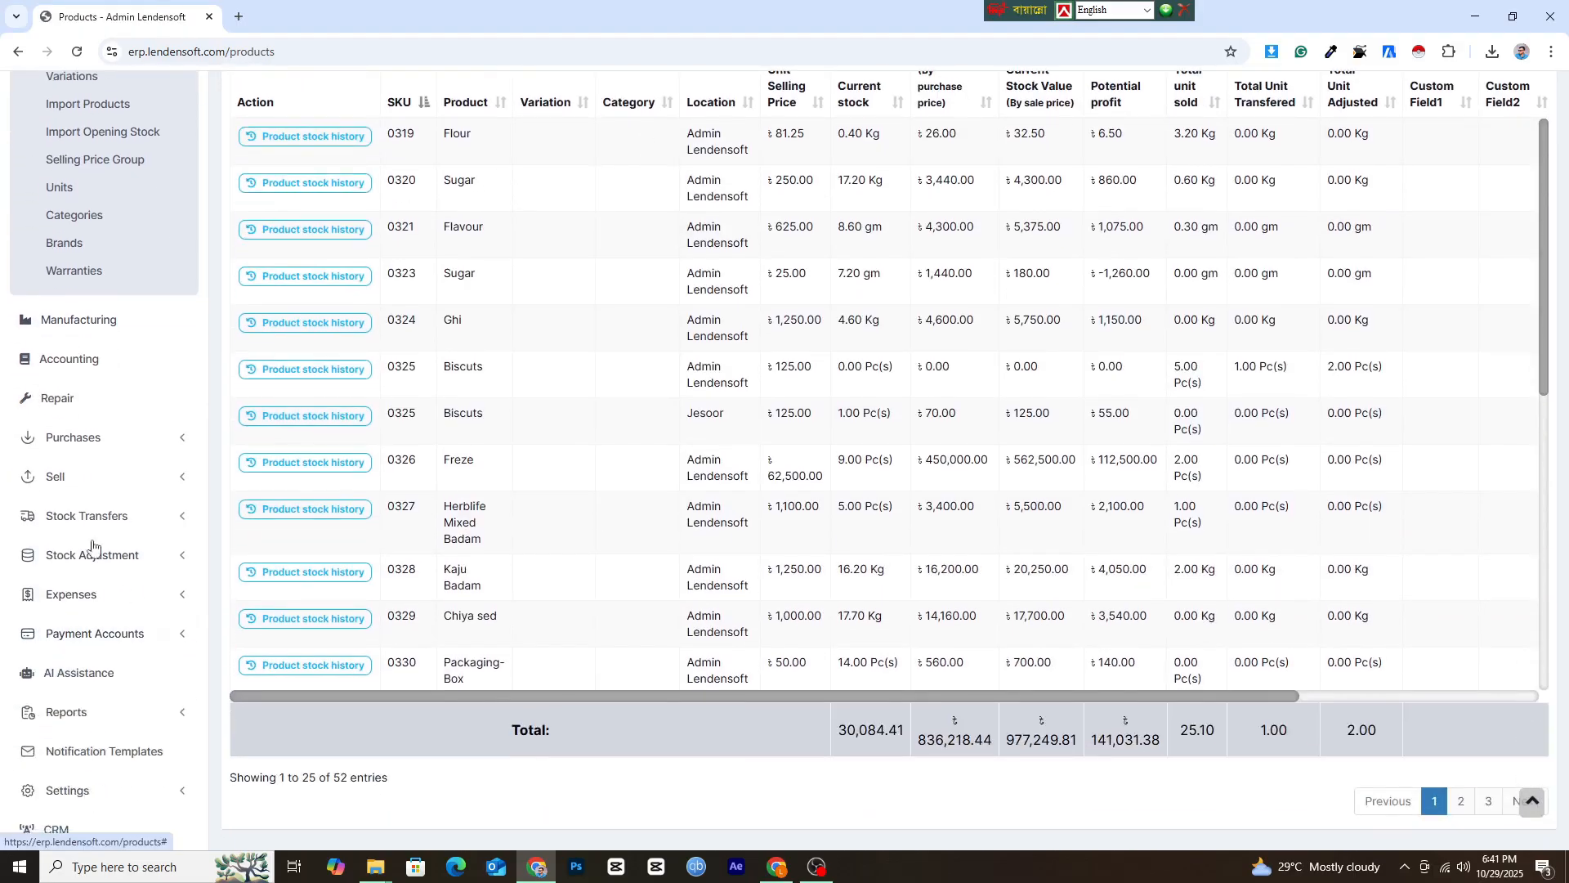
Open the Stock Report under reports and filter it to only manufactured products.
{"action": "left_click", "coordinate": [72, 714]}
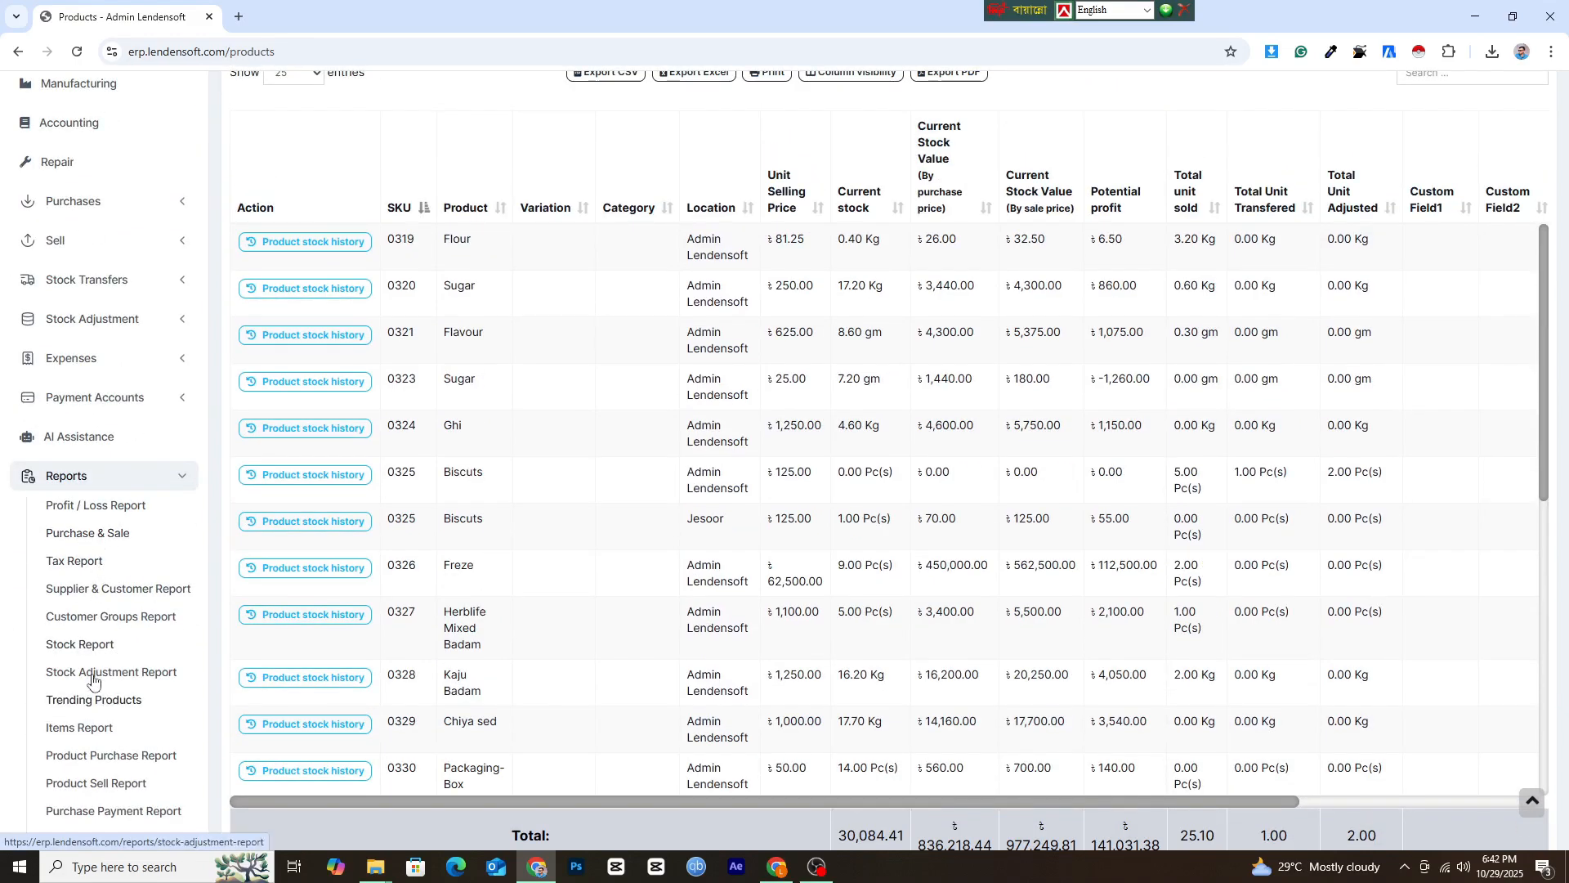
{"action": "left_click", "coordinate": [86, 644]}
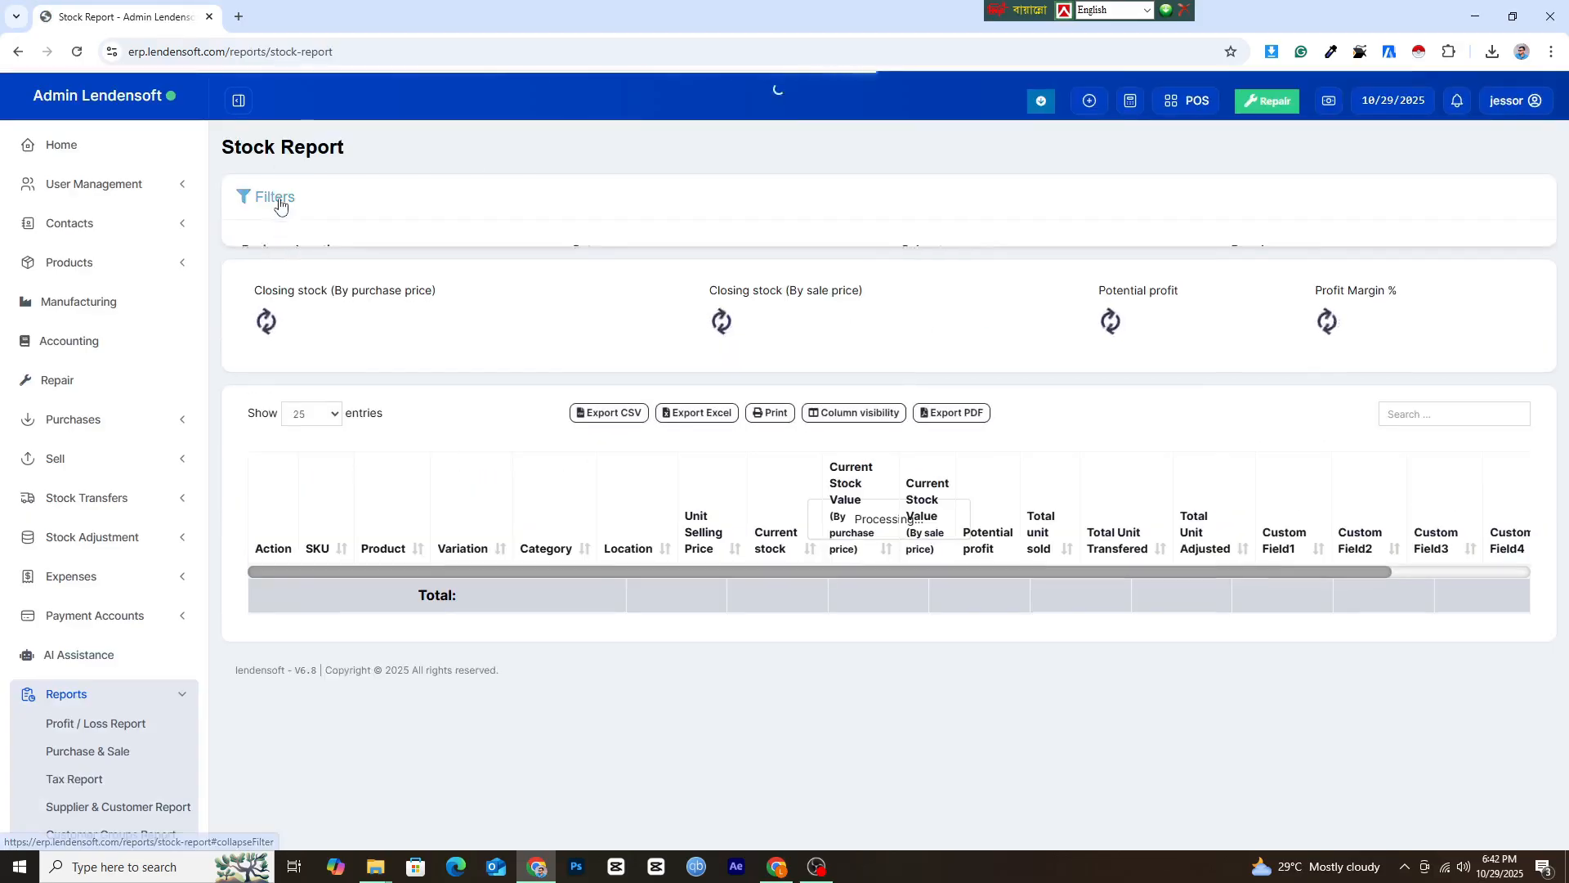
{"action": "left_click", "coordinate": [239, 197]}
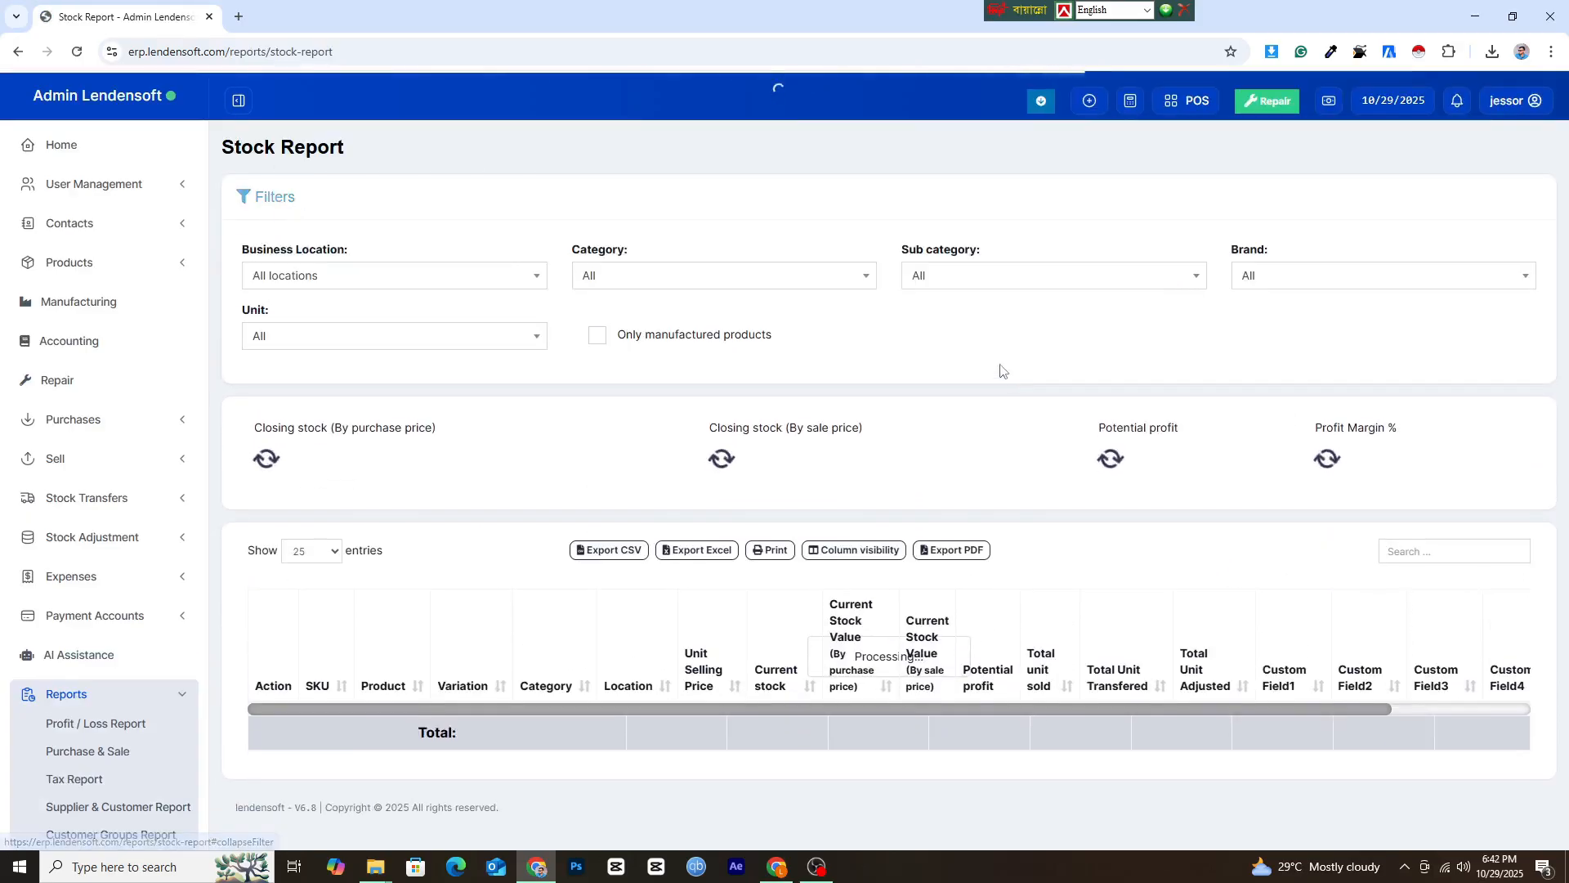
{"action": "left_click", "coordinate": [656, 341]}
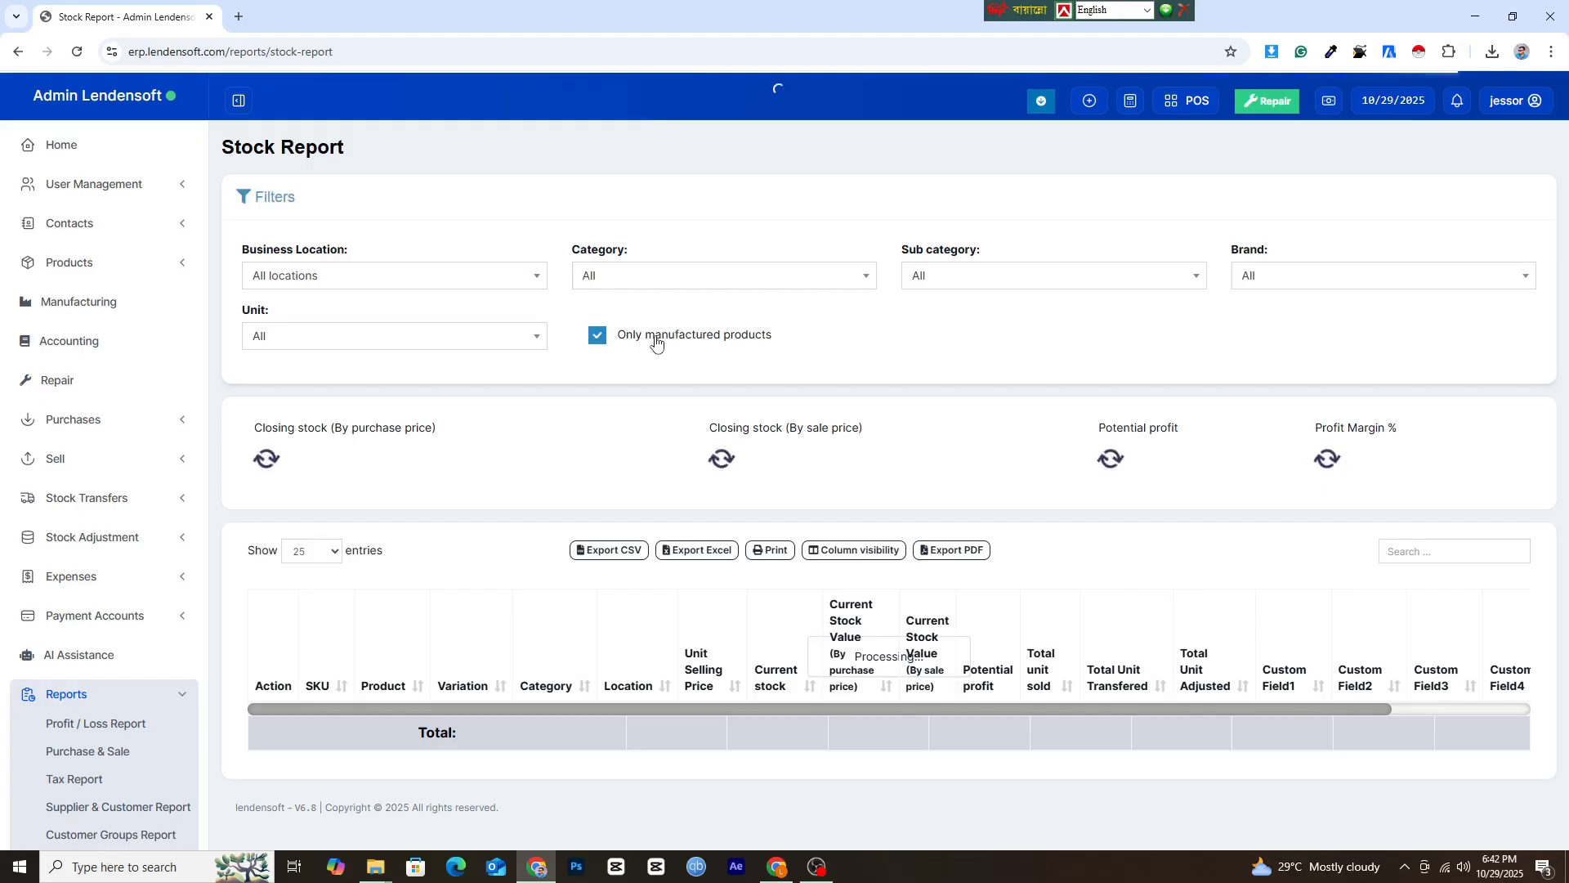
{"action": "scroll", "coordinate": [1361, 622], "scroll_direction": "down", "scroll_amount": 2}
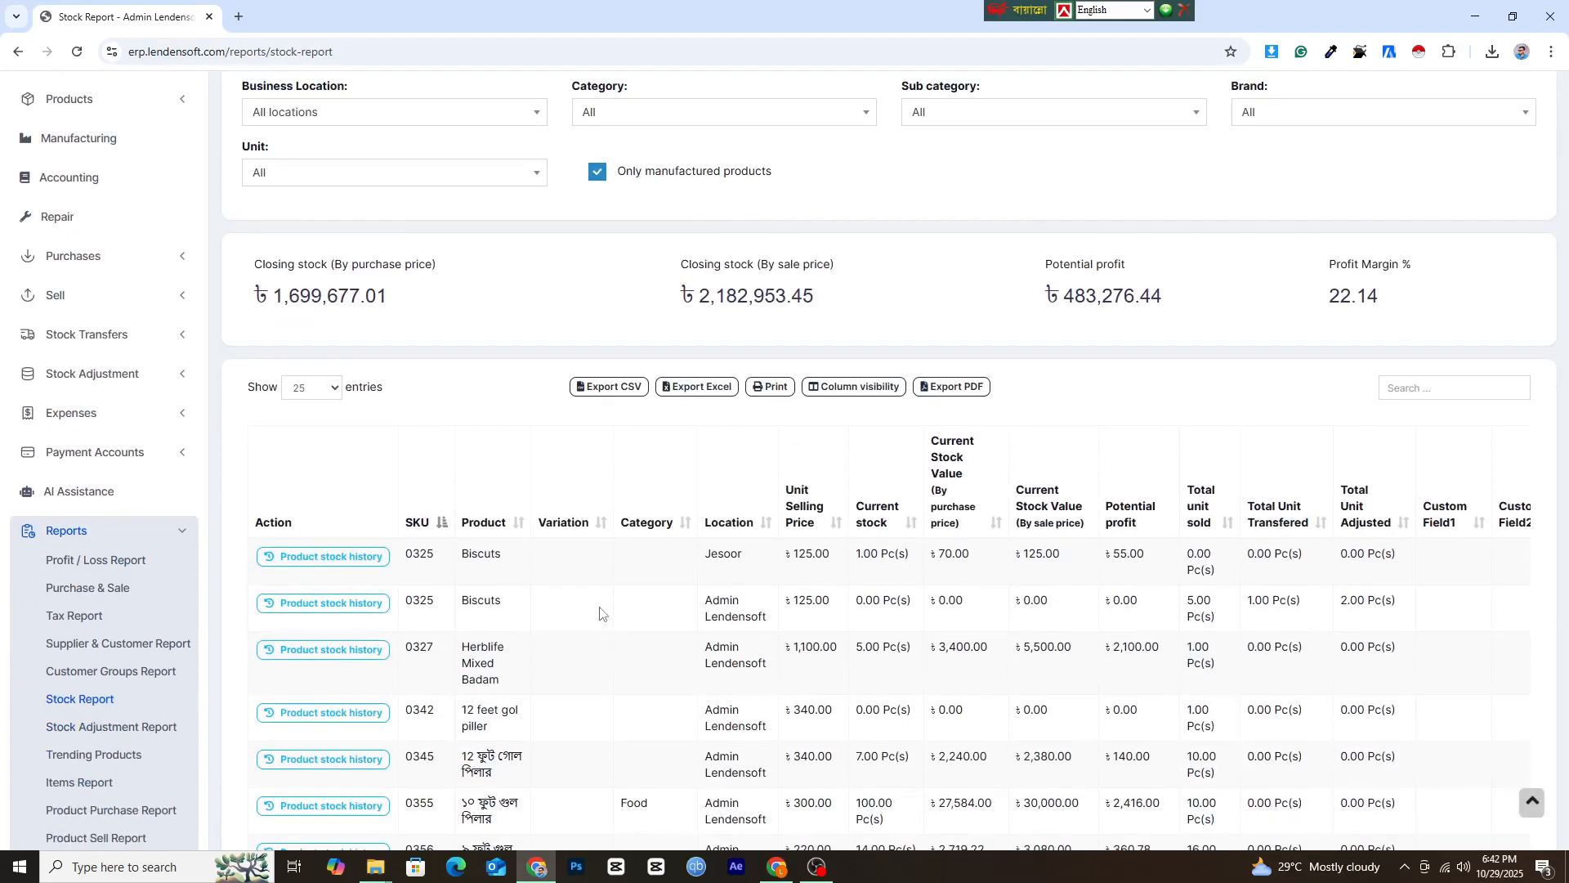
{"action": "scroll", "coordinate": [599, 613], "scroll_direction": "down", "scroll_amount": 5}
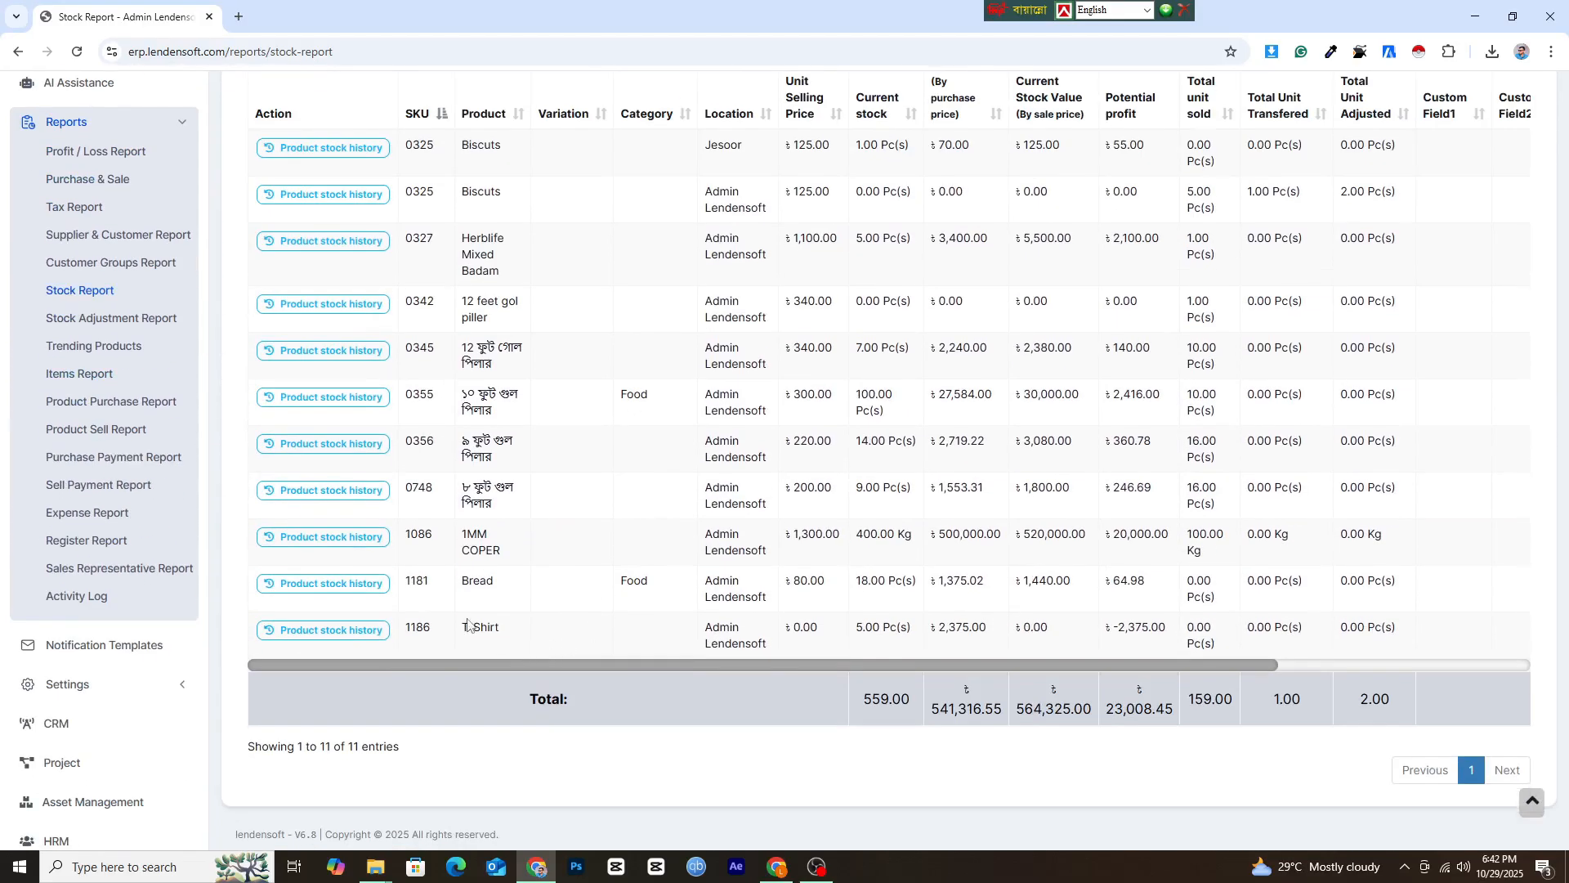
Examine the T-Shirt row of the stock report, checking its current stock, stock values, selling price and potential profit.
{"action": "left_click_drag", "start_coordinate": [468, 625], "coordinate": [1228, 646]}
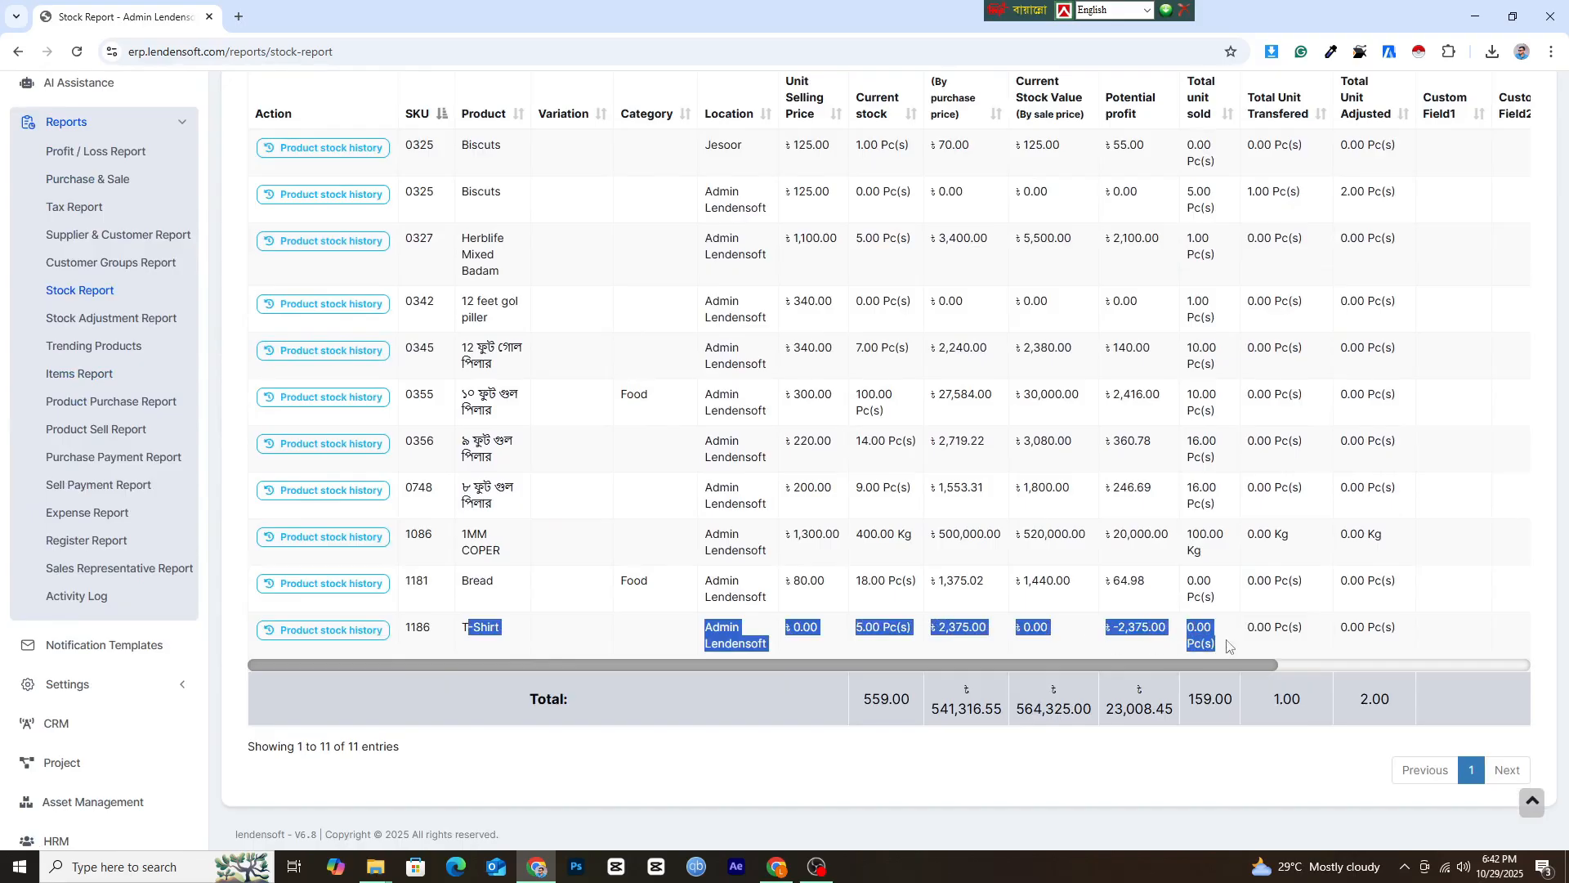
{"action": "left_click", "coordinate": [970, 651]}
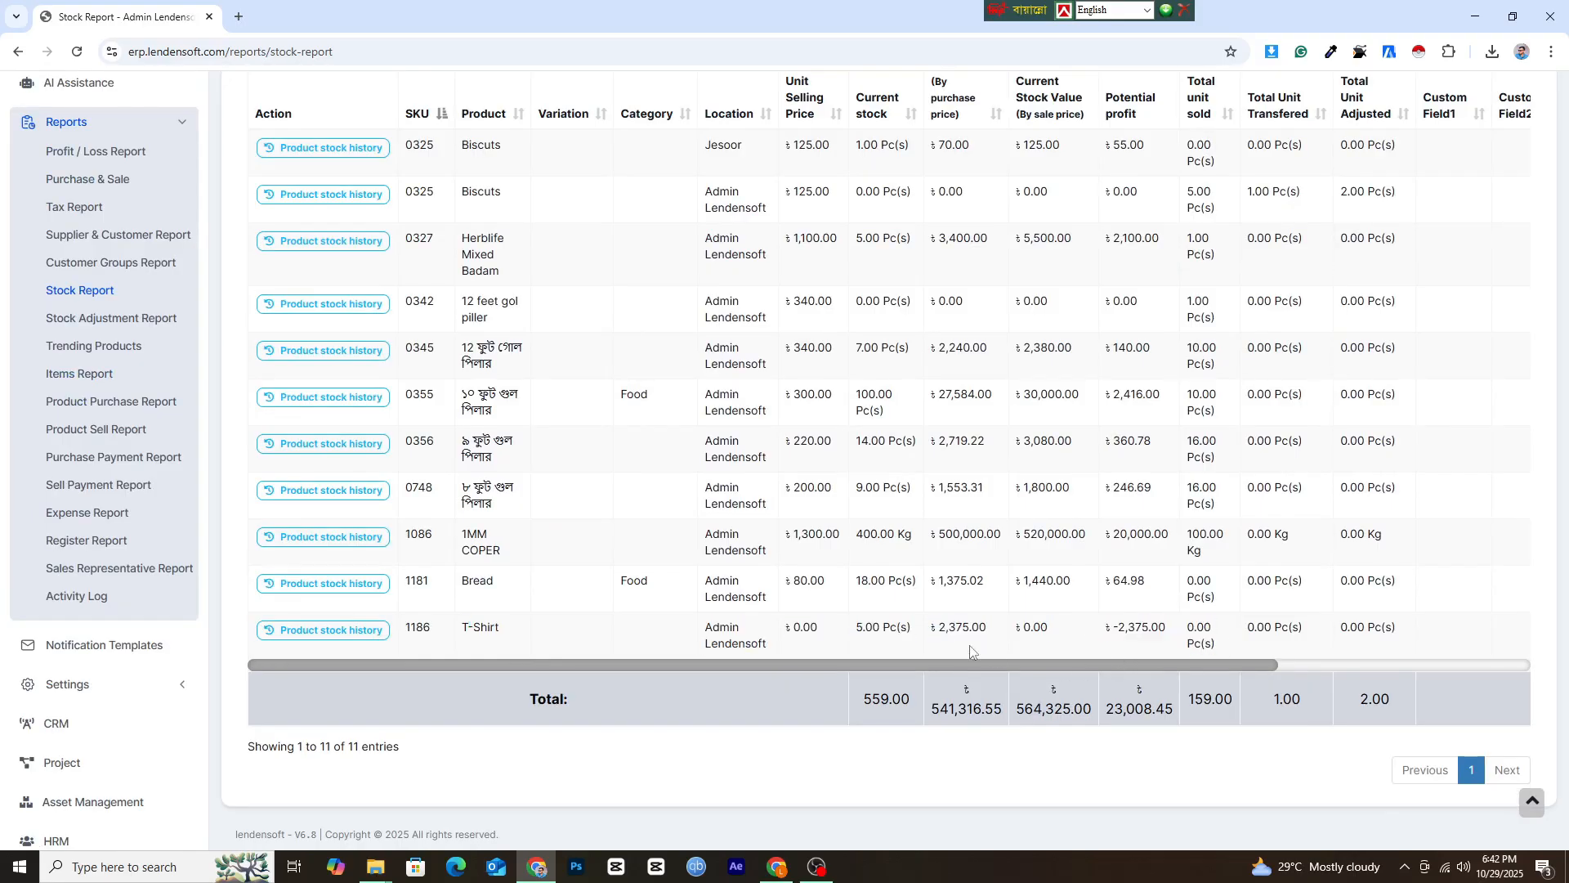
{"action": "left_click_drag", "start_coordinate": [938, 642], "coordinate": [1199, 628]}
{"action": "scroll", "coordinate": [1168, 618], "scroll_direction": "up", "scroll_amount": 7}
{"action": "scroll", "coordinate": [1154, 549], "scroll_direction": "down", "scroll_amount": 8}
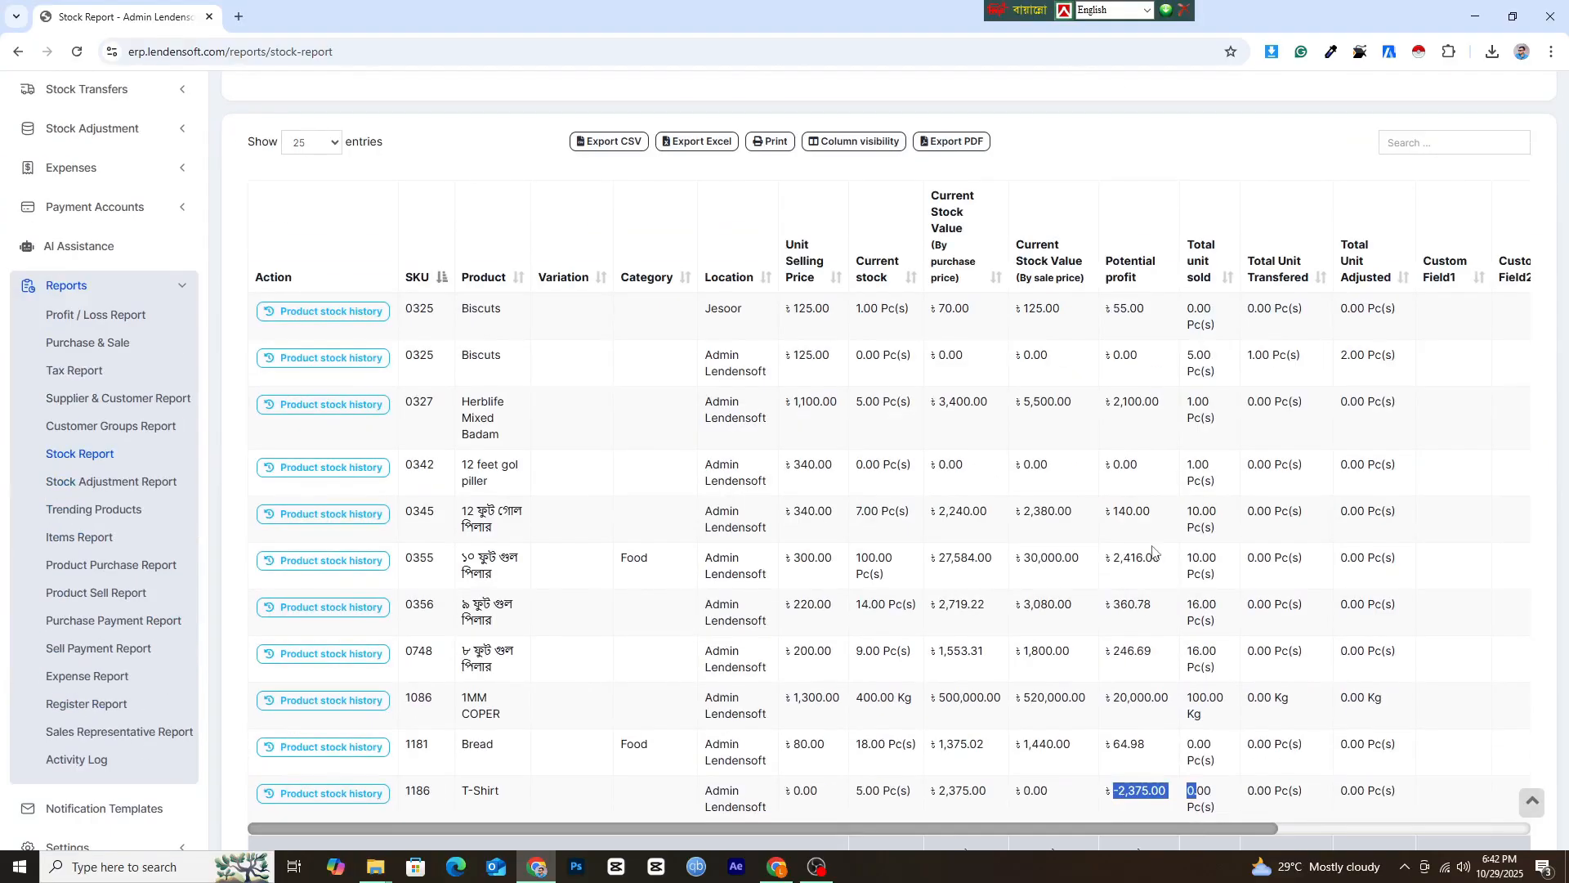
{"action": "scroll", "coordinate": [1153, 555], "scroll_direction": "down", "scroll_amount": 1}
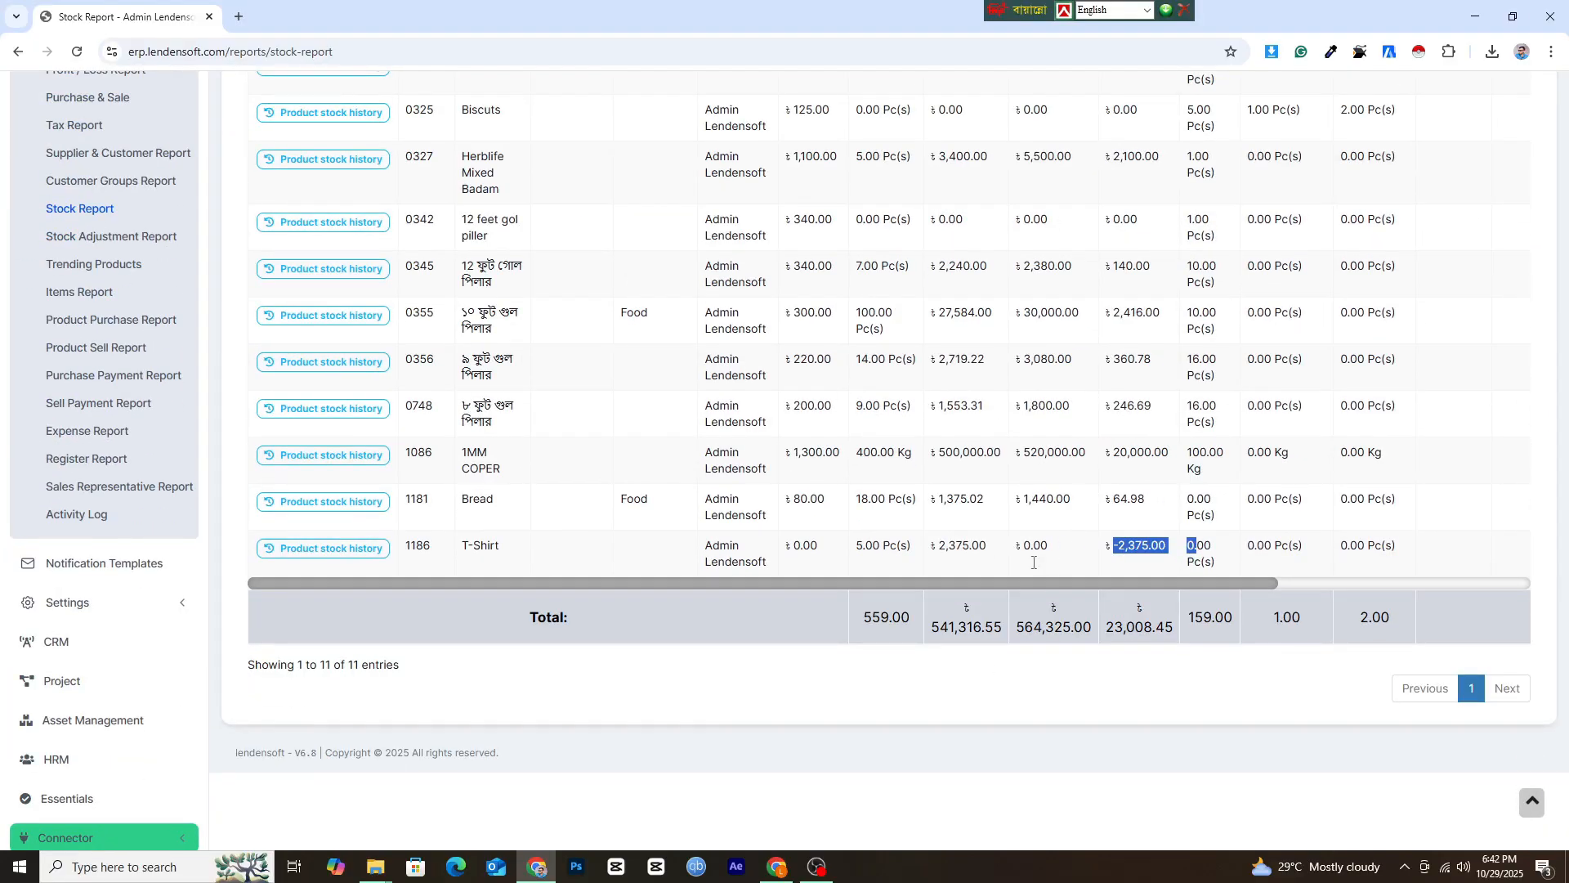
{"action": "scroll", "coordinate": [107, 442], "scroll_direction": "up", "scroll_amount": 1}
{"action": "scroll", "coordinate": [104, 441], "scroll_direction": "up", "scroll_amount": 2}
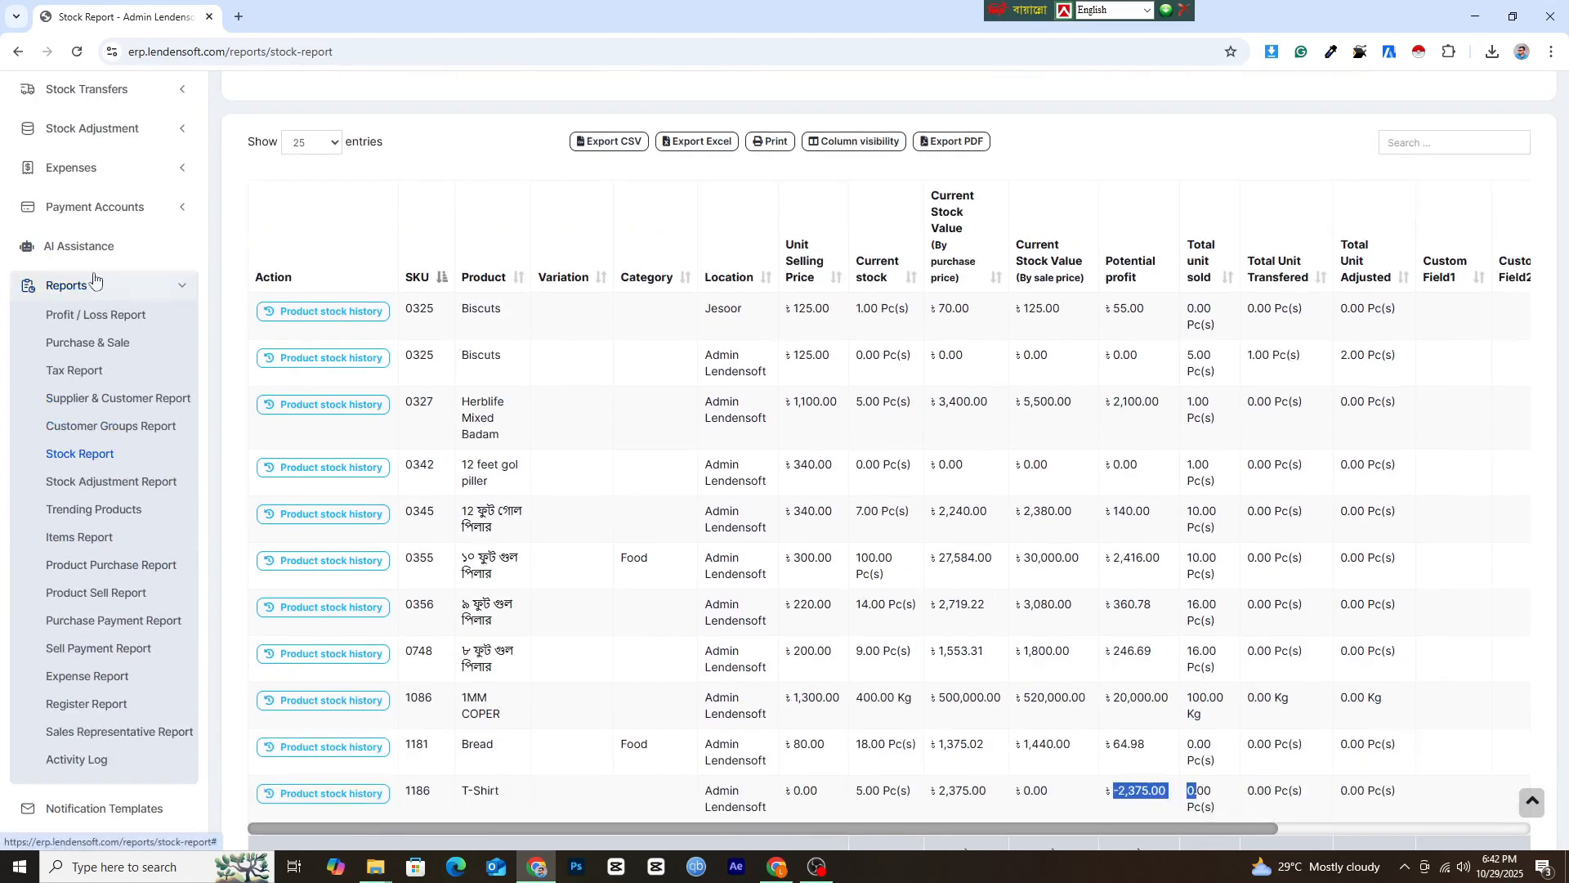
{"action": "scroll", "coordinate": [1147, 553], "scroll_direction": "down", "scroll_amount": 2}
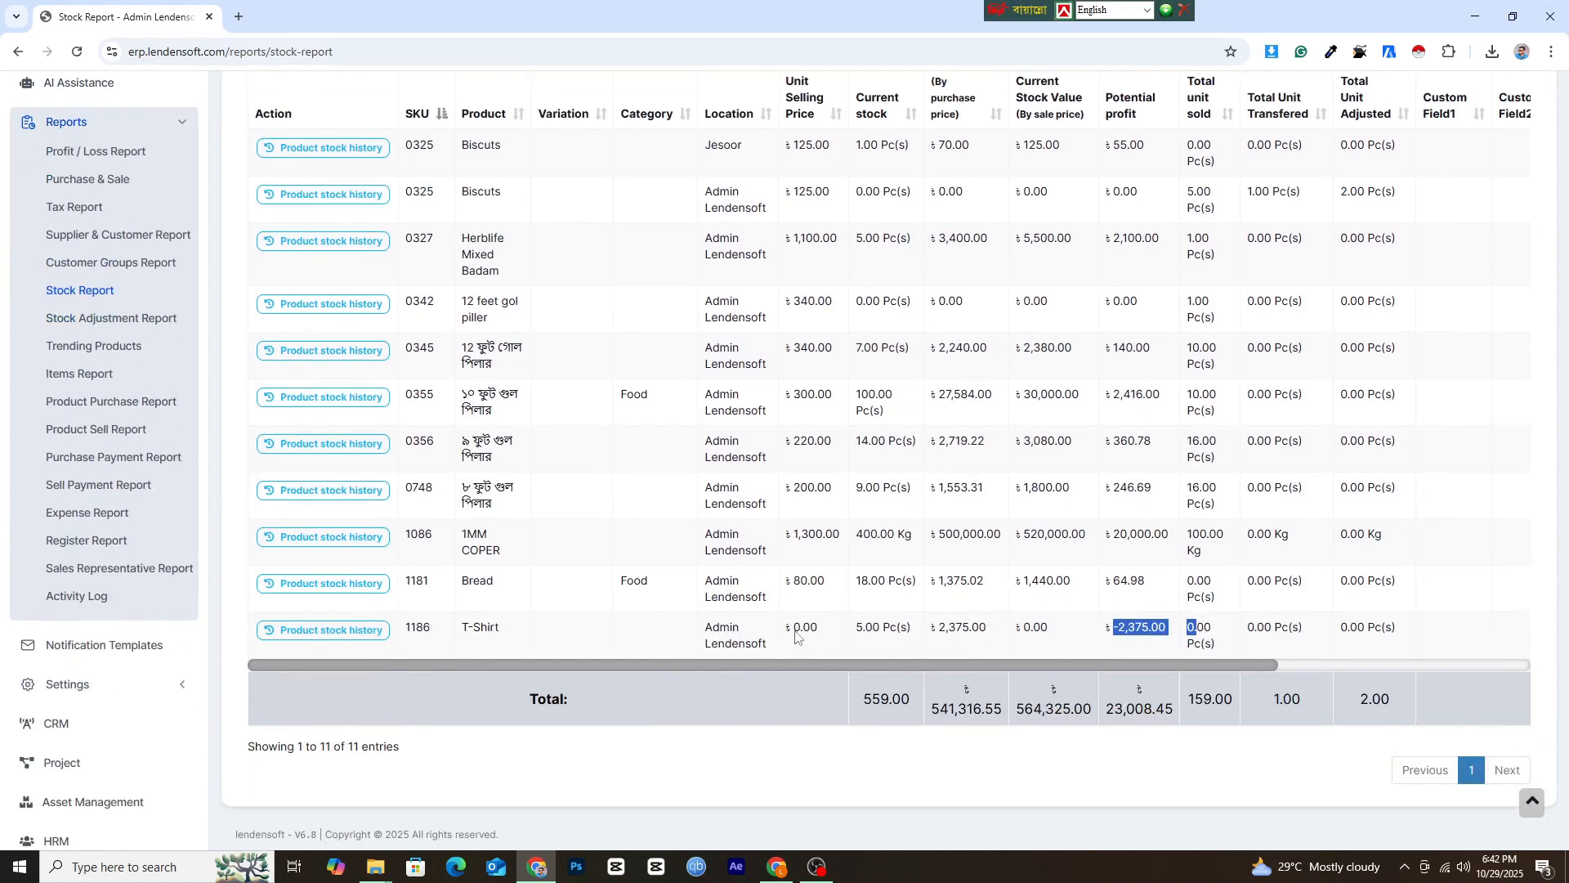
{"action": "scroll", "coordinate": [58, 366], "scroll_direction": "up", "scroll_amount": 1}
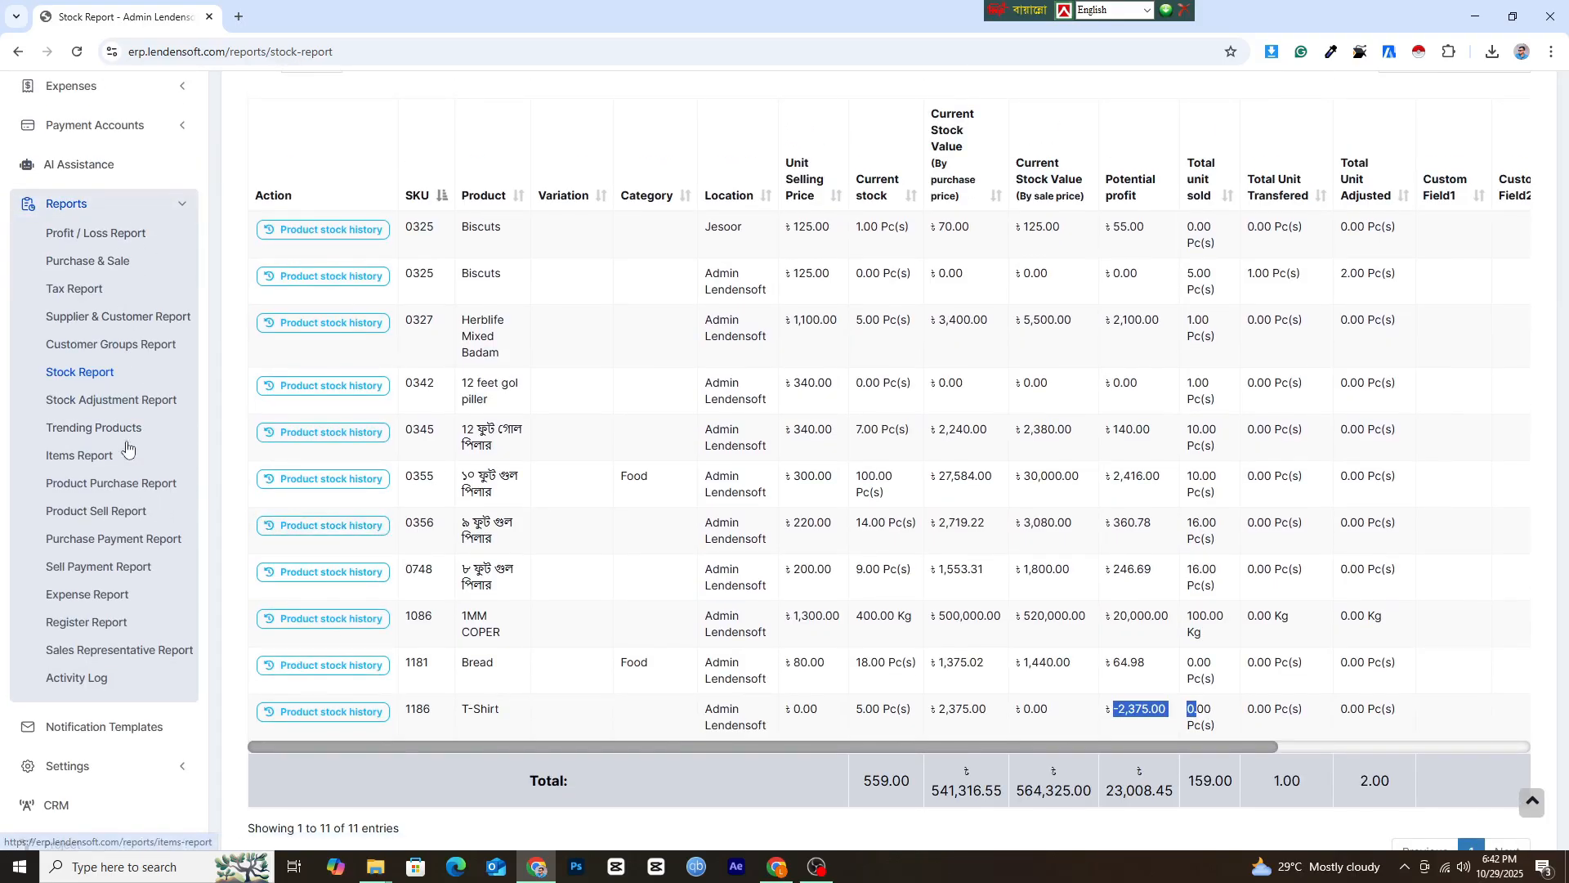
{"action": "scroll", "coordinate": [122, 425], "scroll_direction": "up", "scroll_amount": 2}
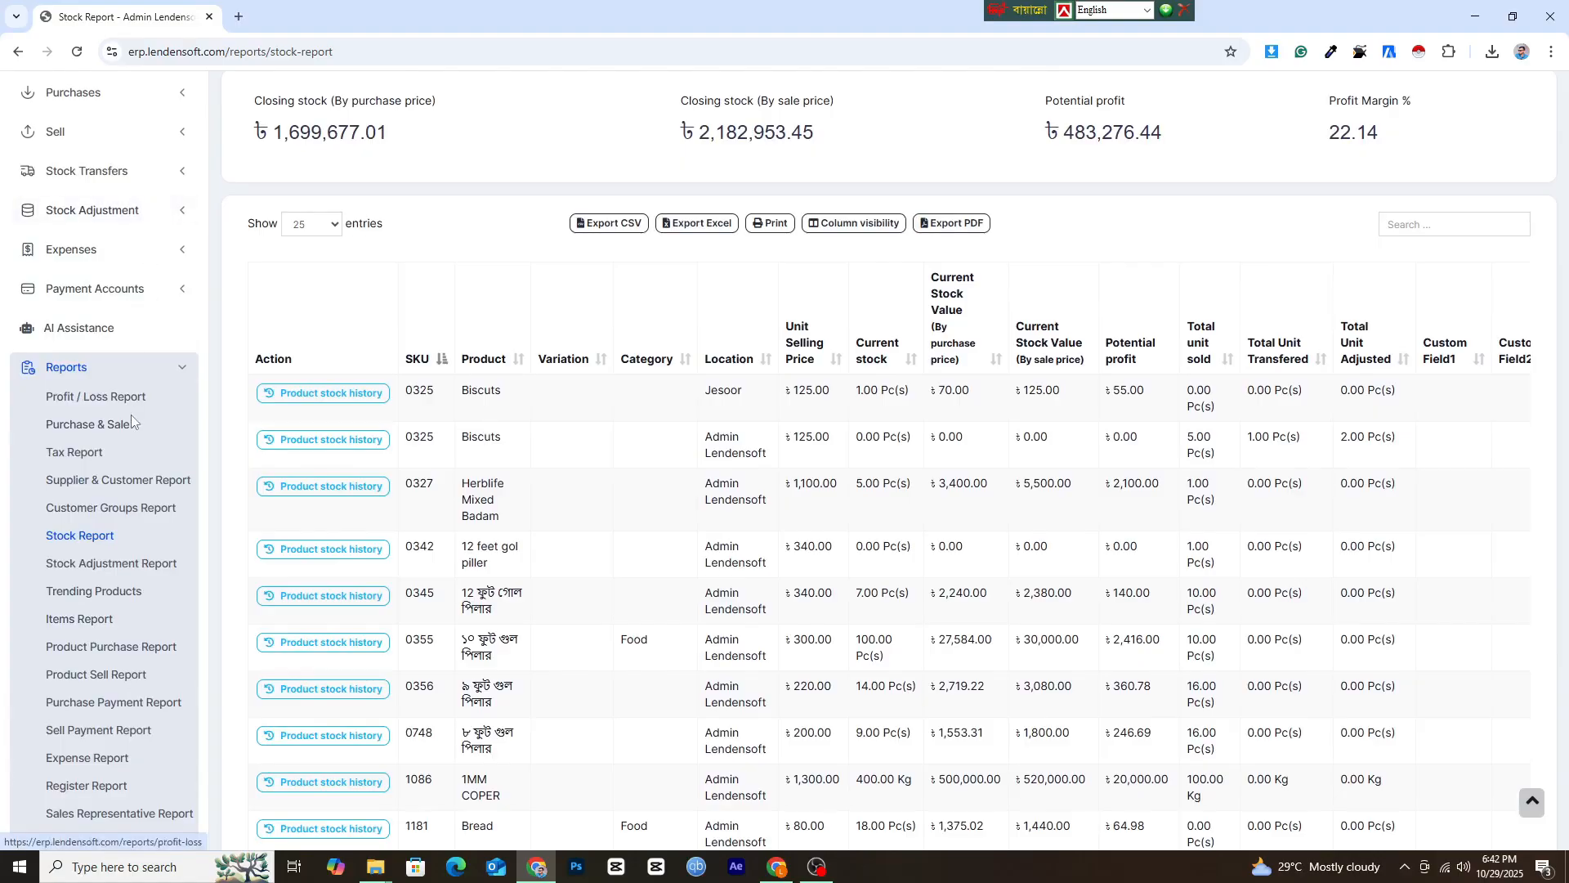
{"action": "scroll", "coordinate": [132, 421], "scroll_direction": "up", "scroll_amount": 1}
{"action": "scroll", "coordinate": [90, 458], "scroll_direction": "down", "scroll_amount": 1}
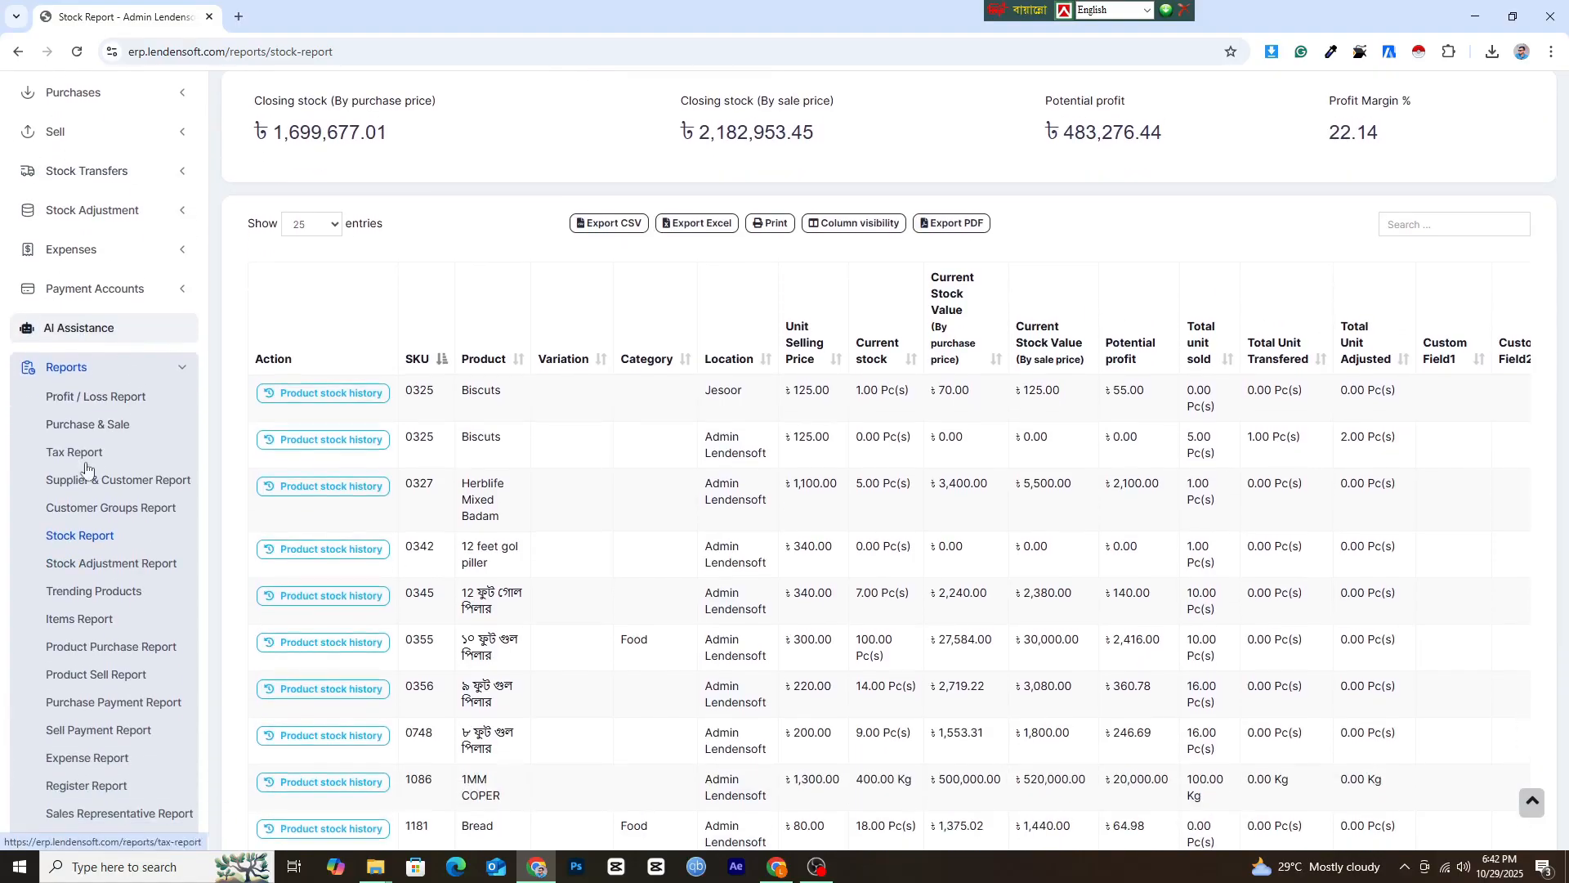
Return to the manufacturing recipe list and check the T-Shirt recipe's price.
{"action": "left_click", "coordinate": [122, 368]}
{"action": "scroll", "coordinate": [71, 384], "scroll_direction": "up", "scroll_amount": 2}
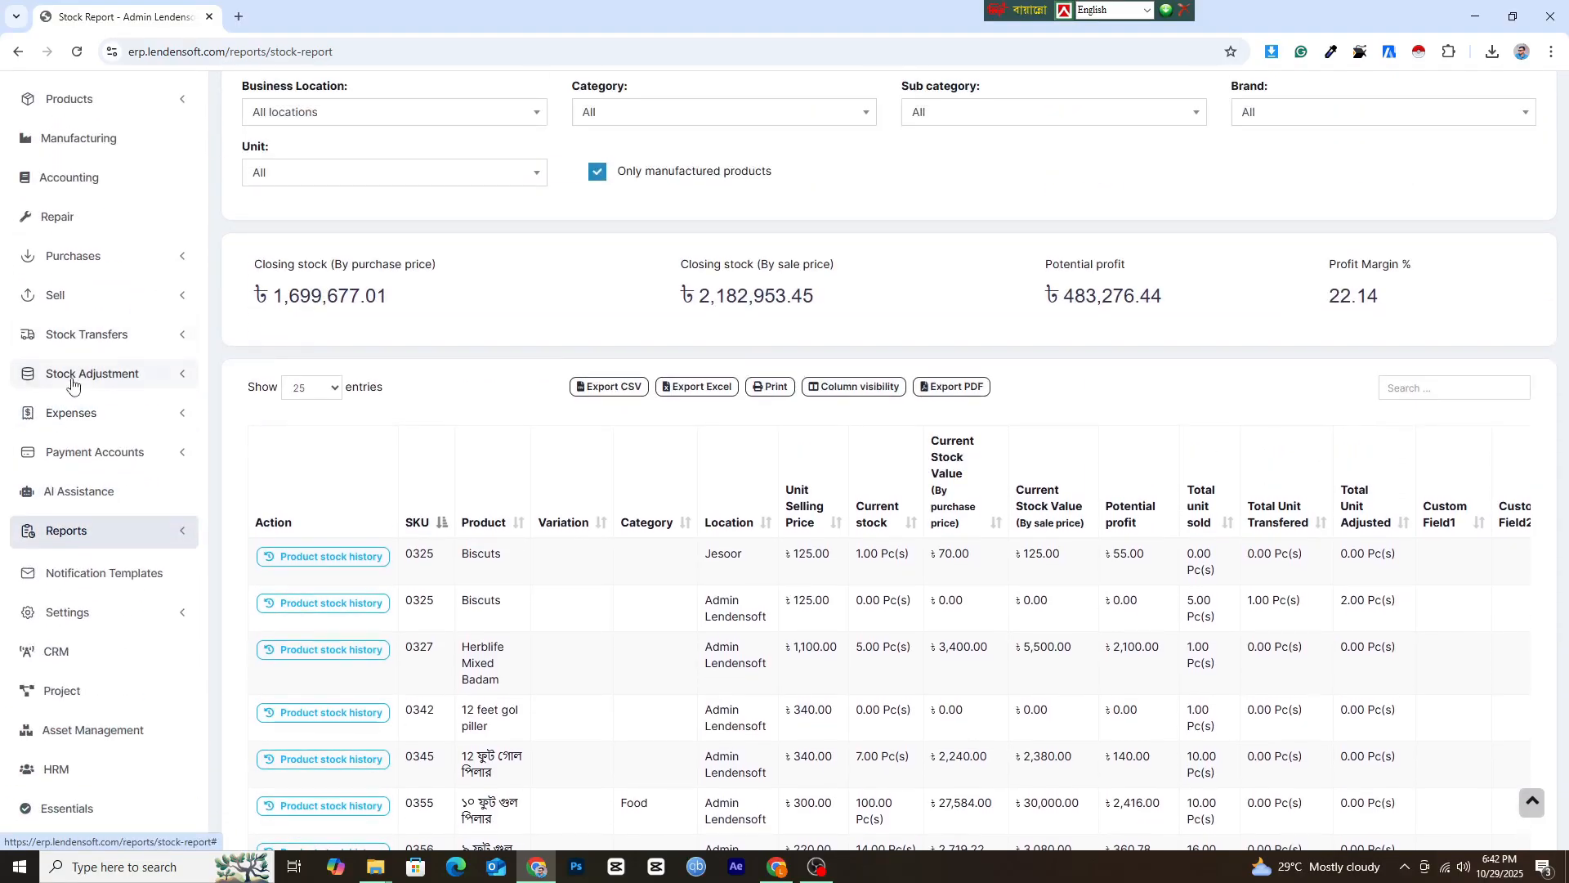
{"action": "scroll", "coordinate": [106, 327], "scroll_direction": "up", "scroll_amount": 1}
{"action": "left_click", "coordinate": [90, 220]}
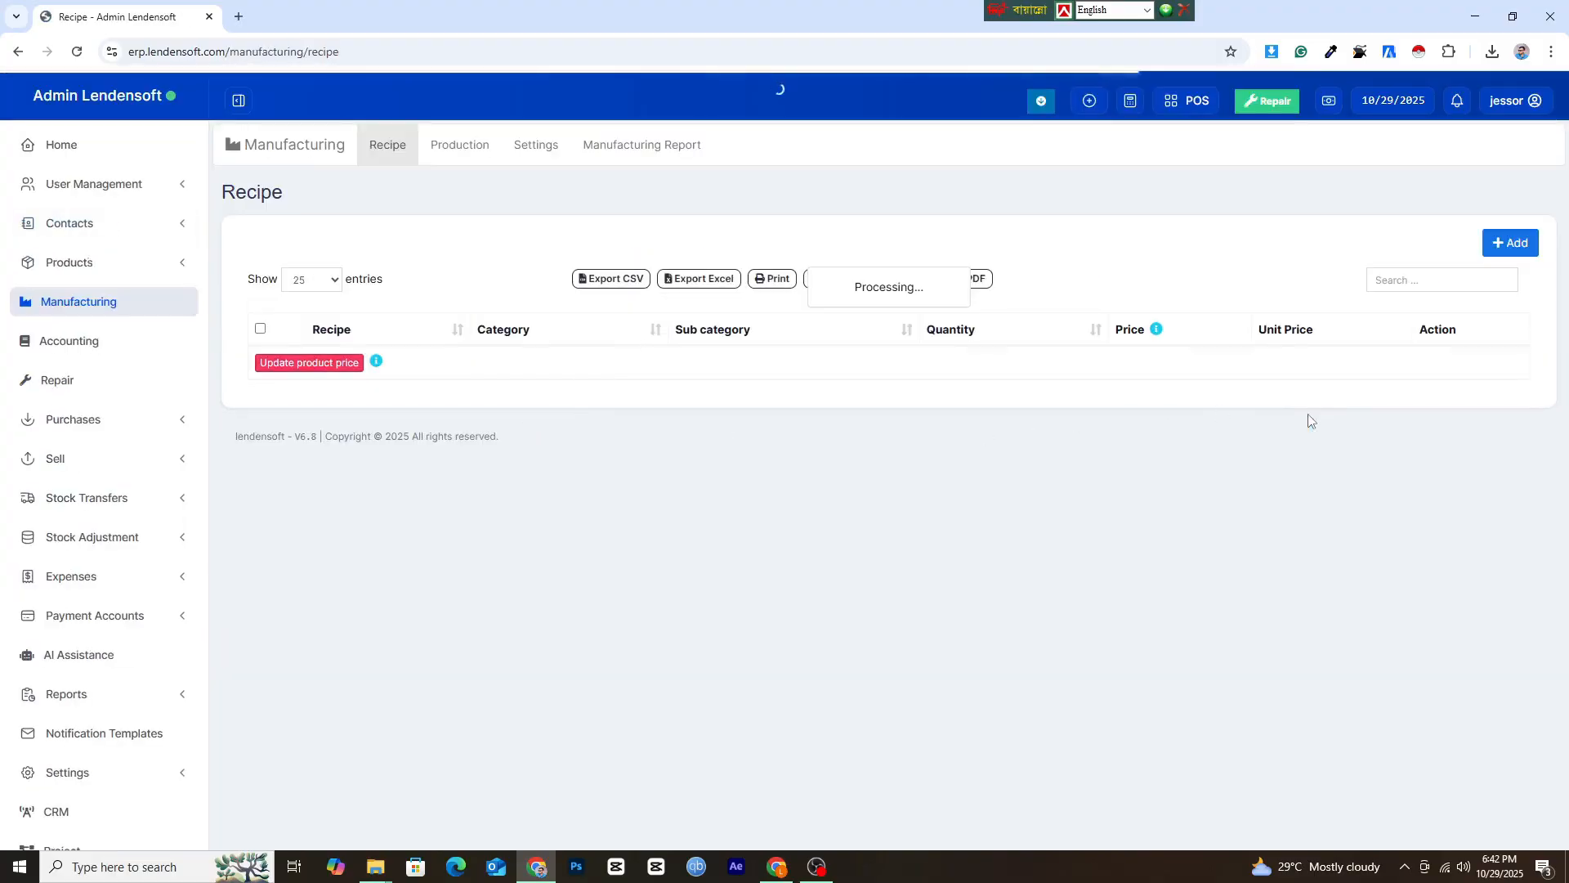
{"action": "left_click_drag", "start_coordinate": [1050, 361], "coordinate": [1092, 369]}
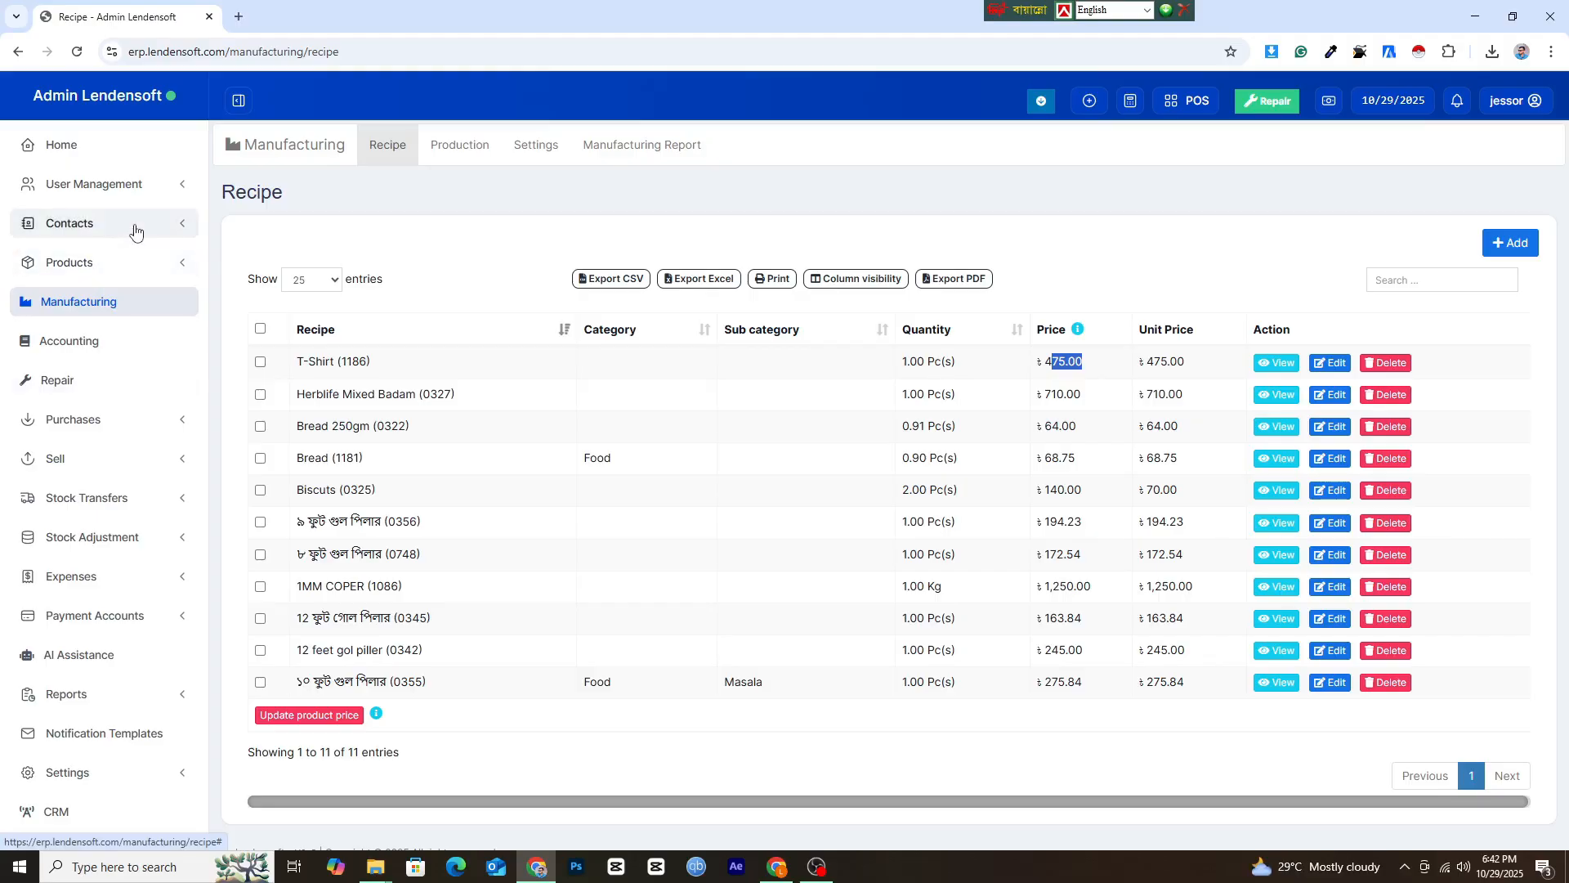
Open the product list and search it for "t-s" to find the T-Shirt product.
{"action": "left_click", "coordinate": [126, 262]}
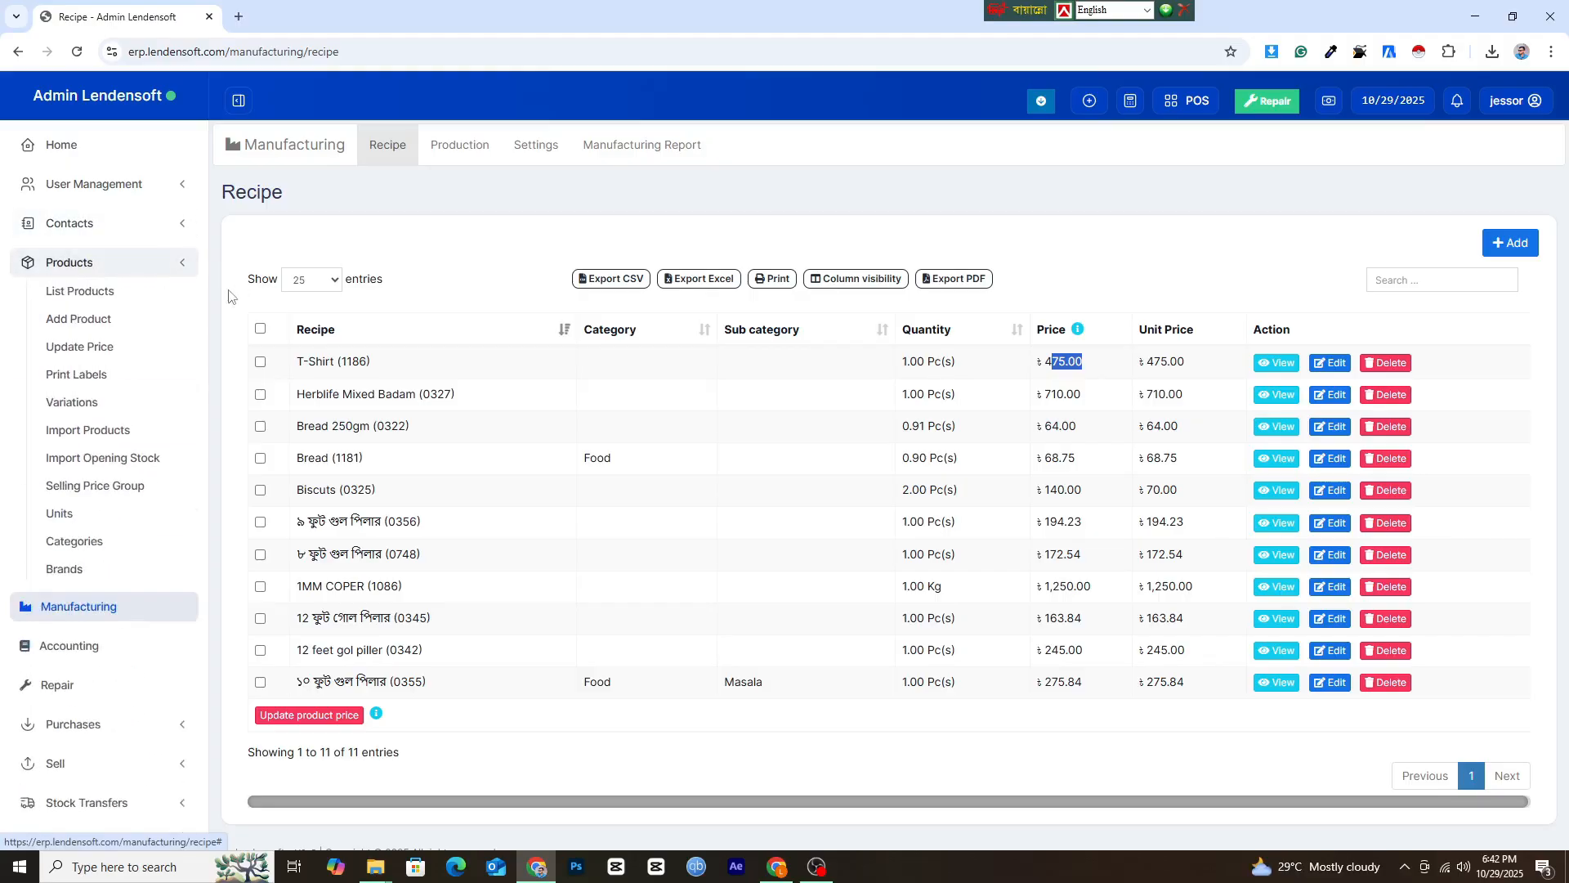
{"action": "left_click", "coordinate": [119, 296]}
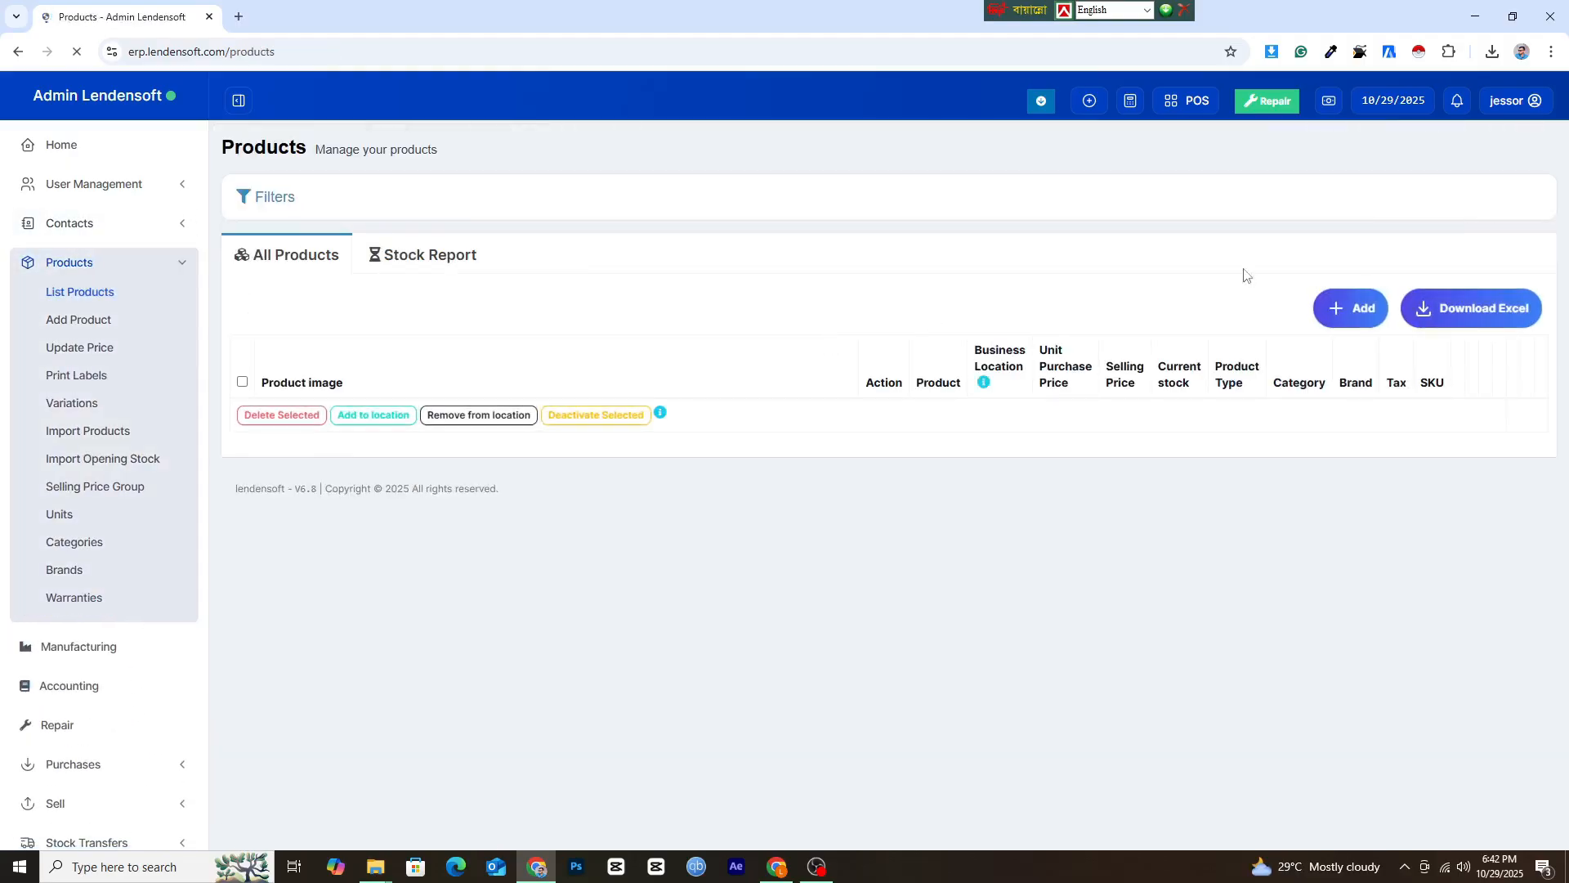
{"action": "left_click", "coordinate": [1482, 343]}
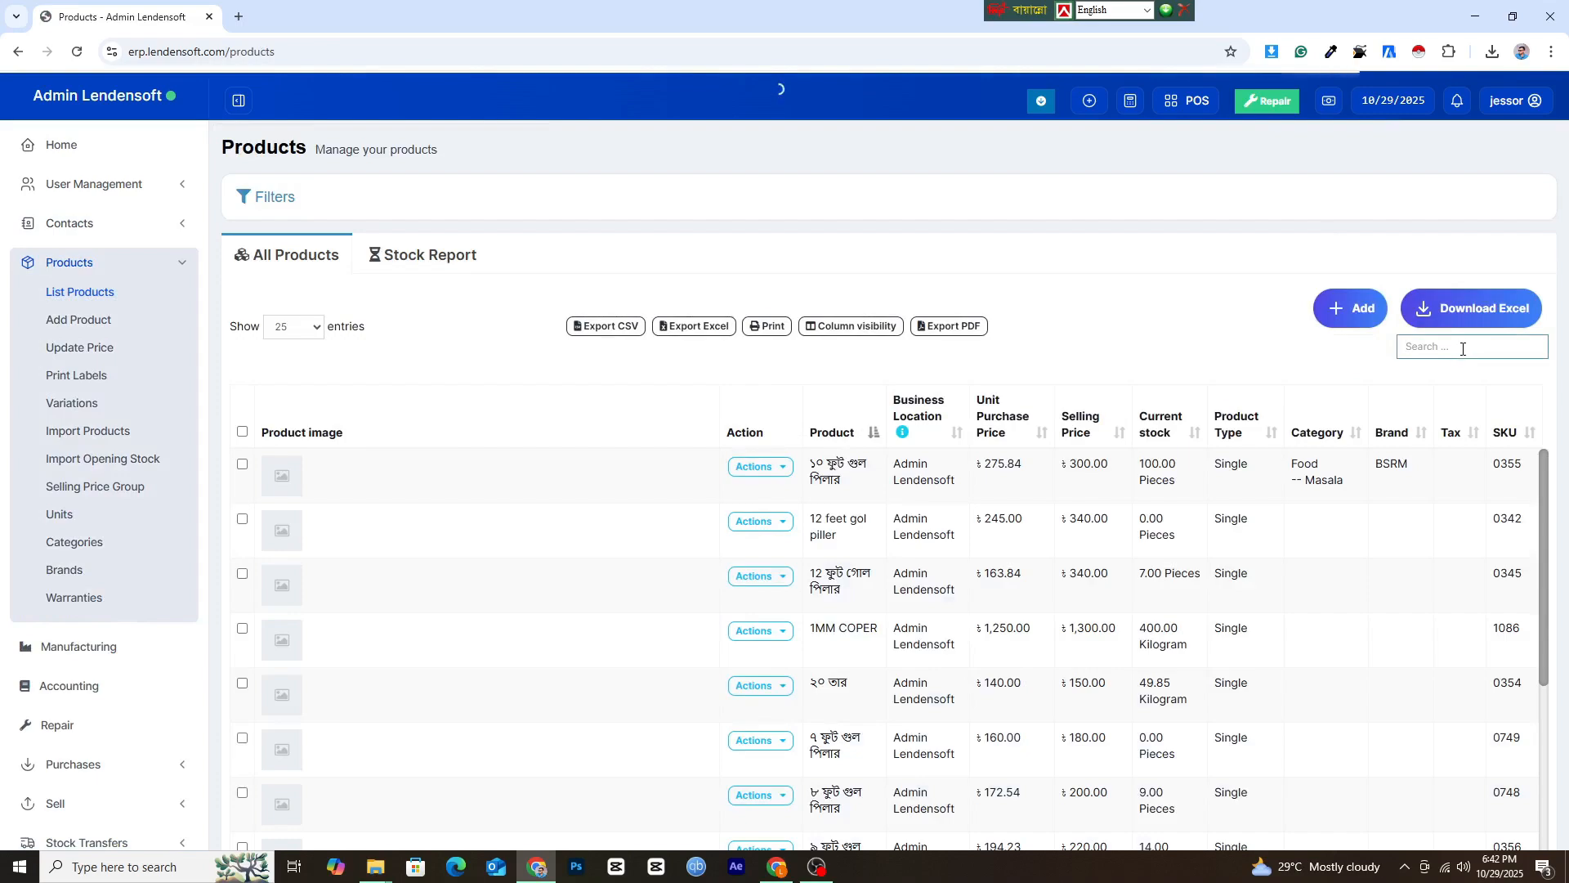
{"action": "type", "text": "11"}
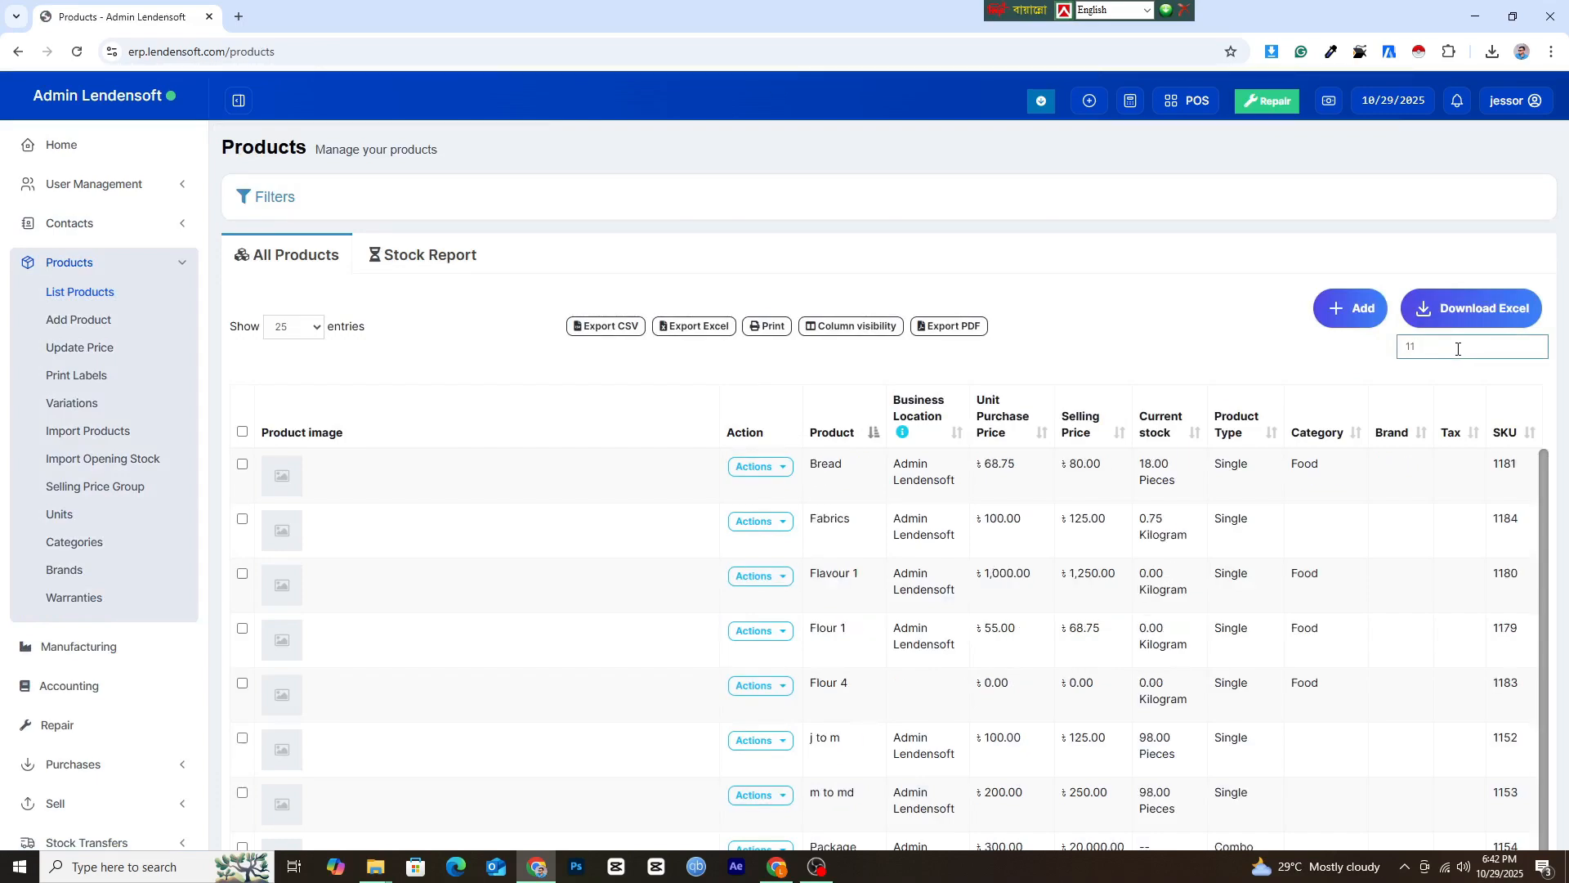
{"action": "type", "text": "68"}
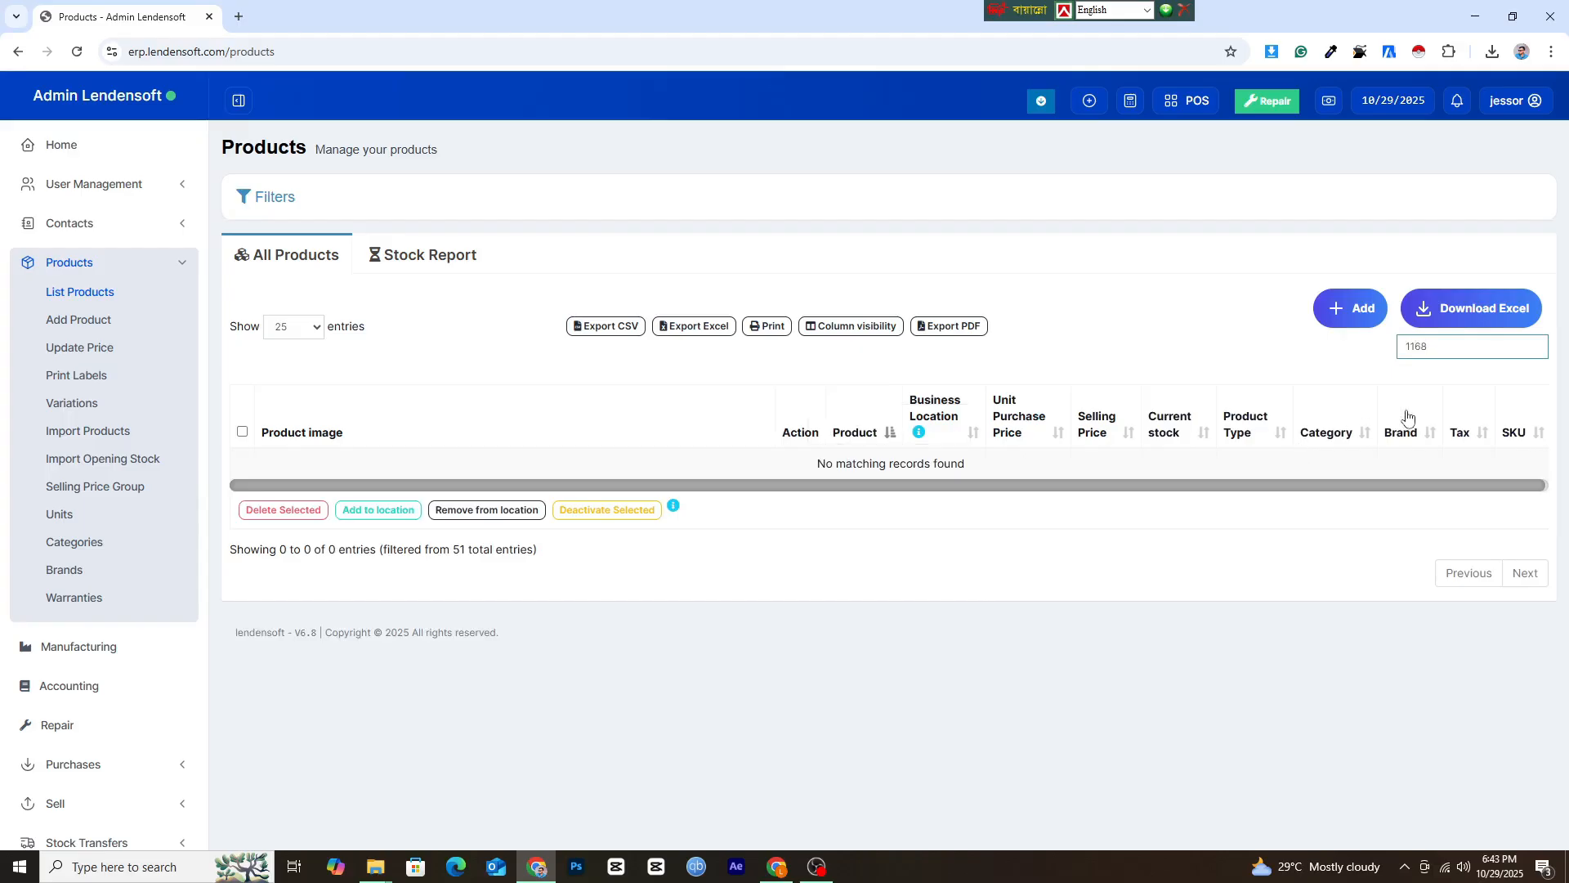
{"action": "key", "text": "BackSpace"}
{"action": "key", "text": "BackSpace"}
{"action": "key", "text": "BackSpace"}
{"action": "key", "text": "BackSpace"}
{"action": "type", "text": "t-s"}
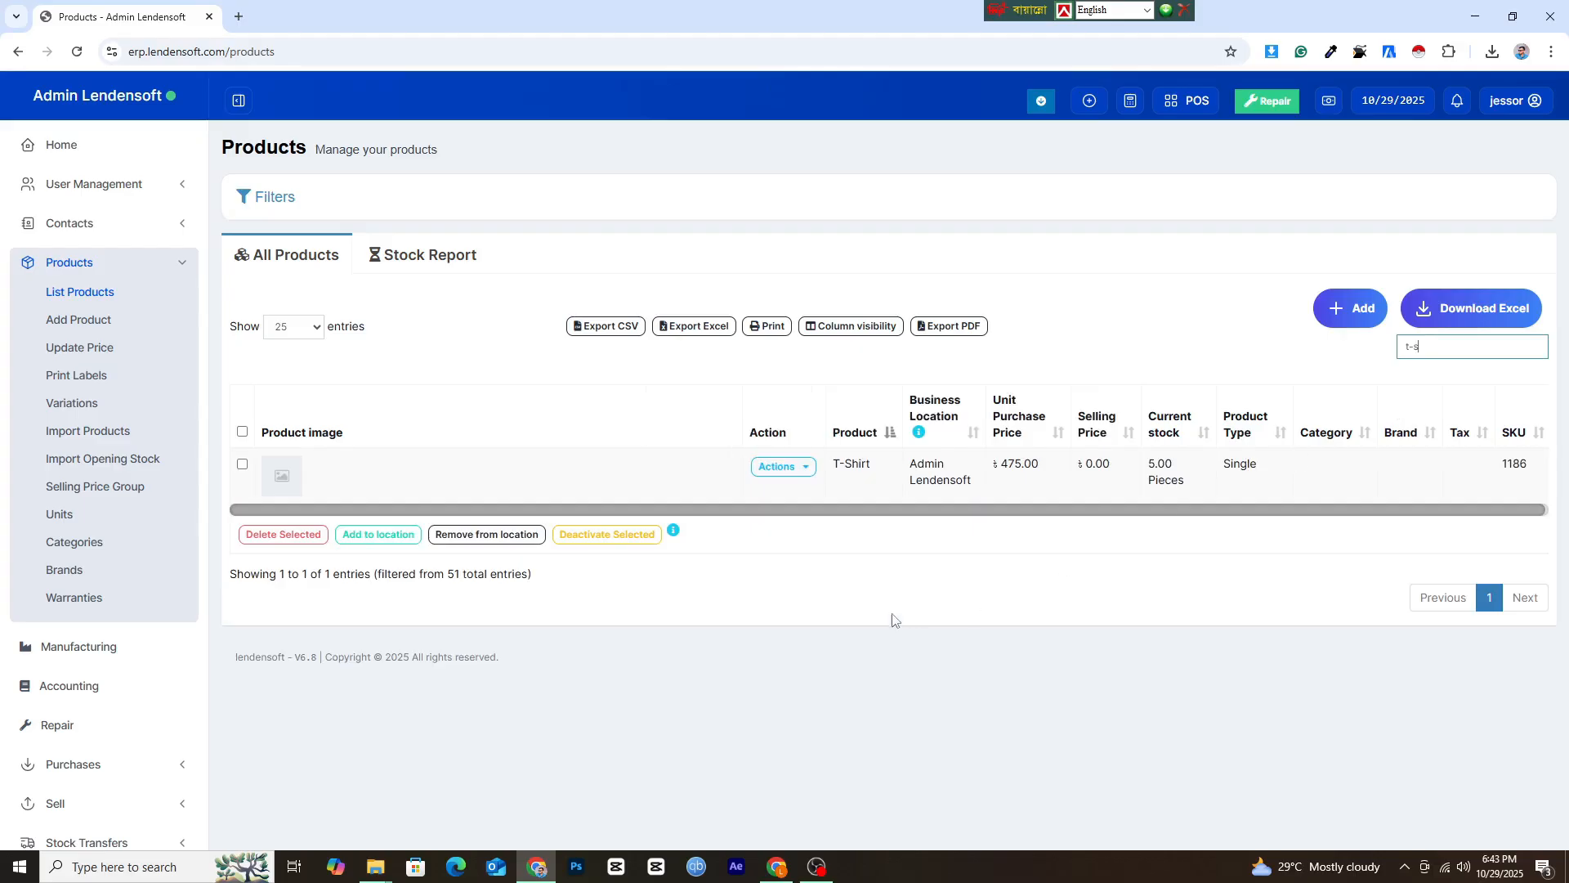
Edit the T-Shirt product, set its default selling price excluding tax to 700, and save the update.
{"action": "left_click", "coordinate": [773, 470]}
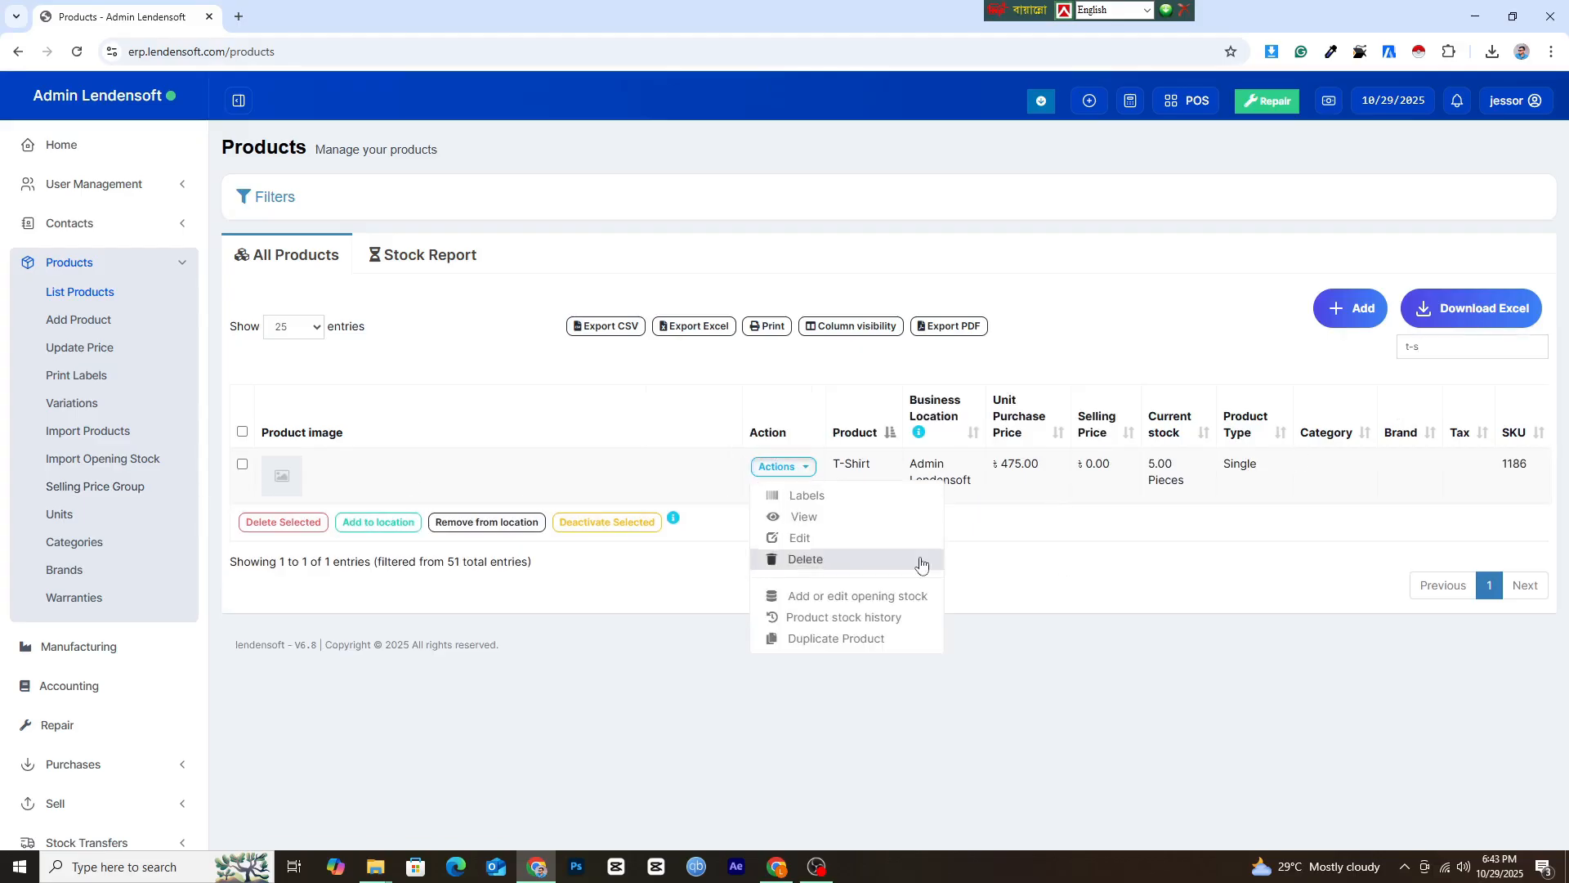
{"action": "left_click", "coordinate": [824, 539]}
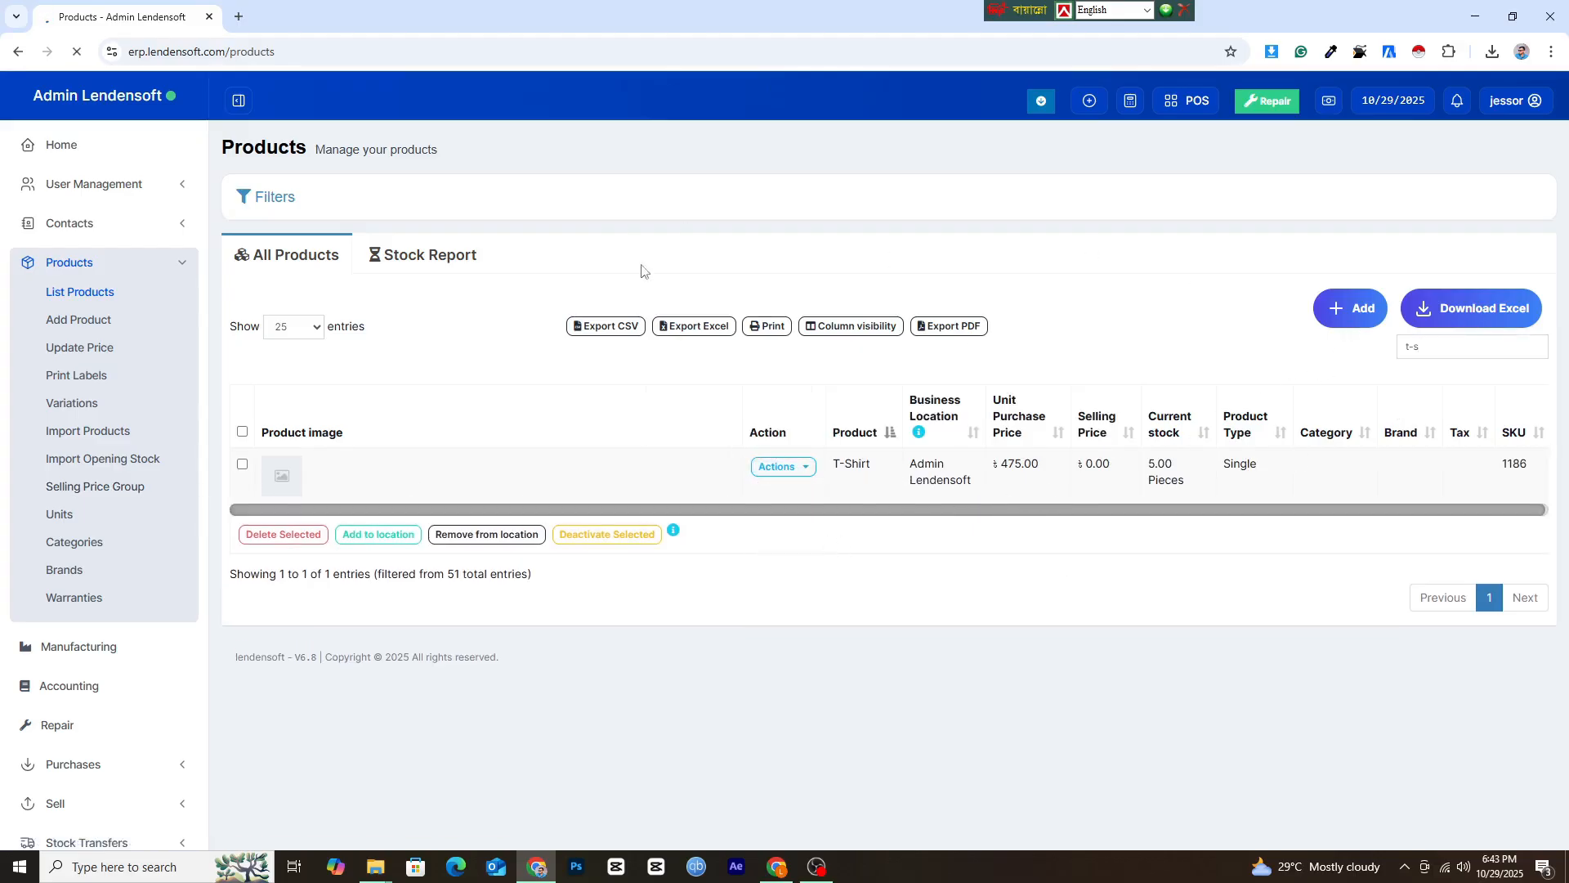
{"action": "scroll", "coordinate": [465, 602], "scroll_direction": "down", "scroll_amount": 5}
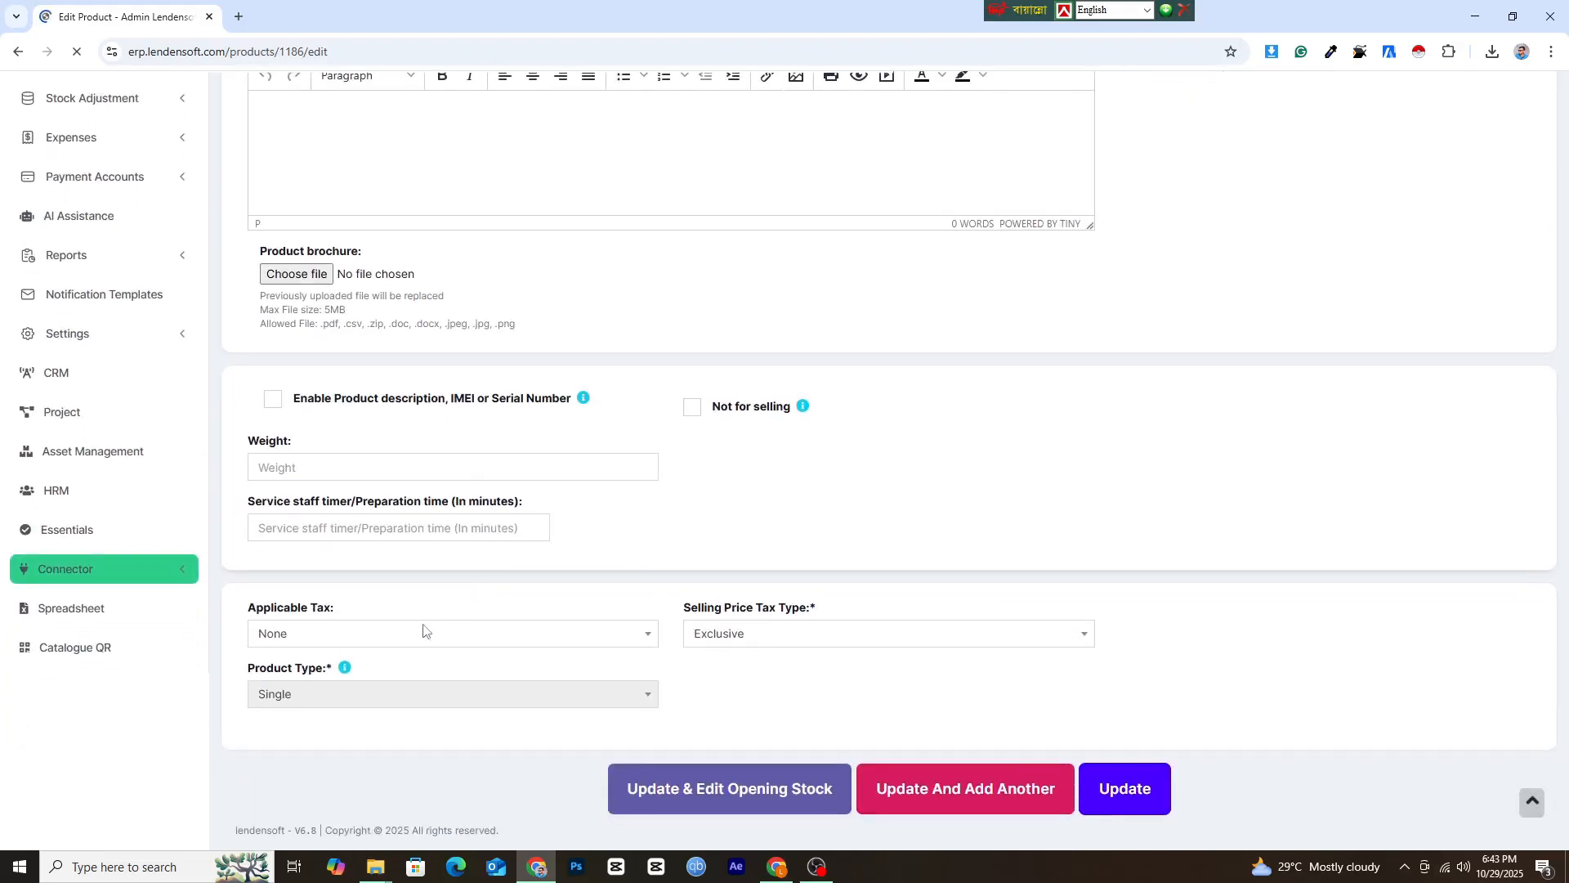
{"action": "scroll", "coordinate": [413, 670], "scroll_direction": "down", "scroll_amount": 2}
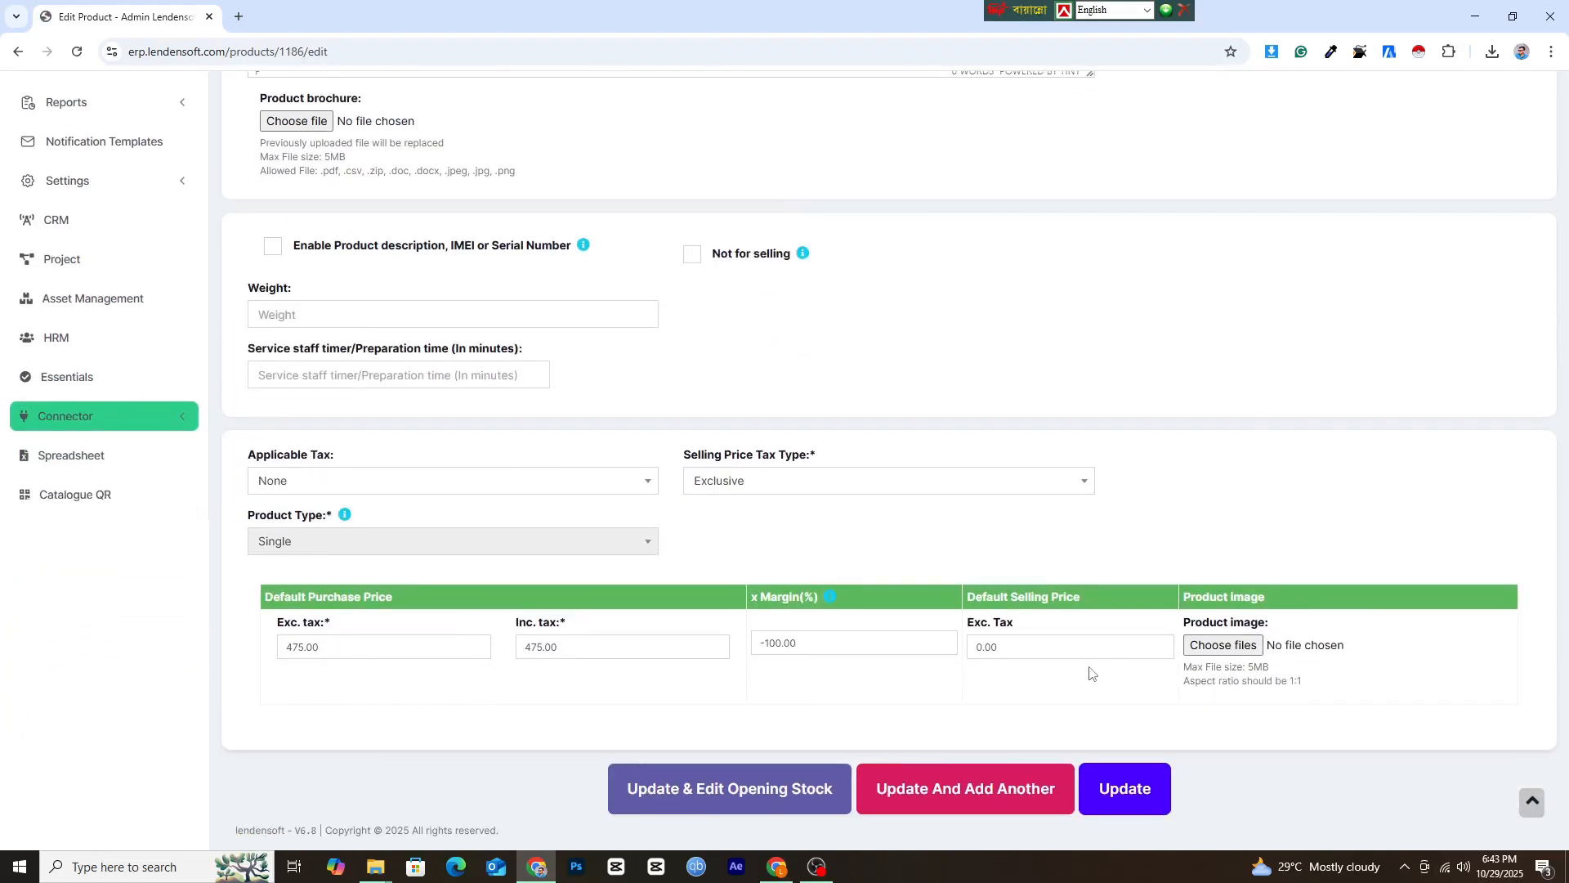
{"action": "left_click_drag", "start_coordinate": [1058, 655], "coordinate": [939, 645]}
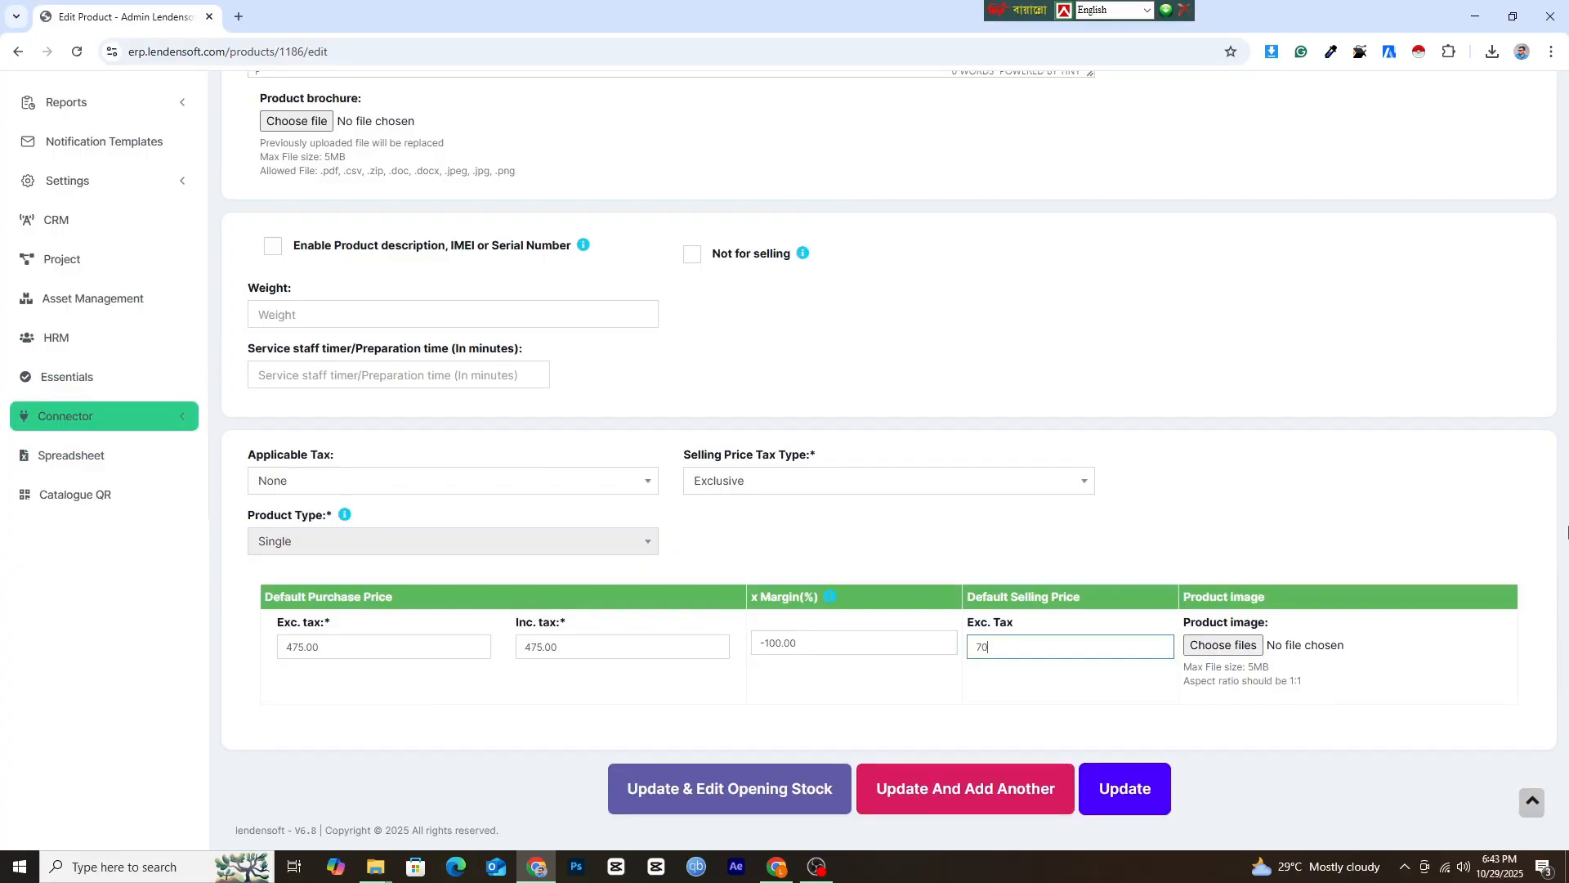
{"action": "left_click", "coordinate": [1132, 805]}
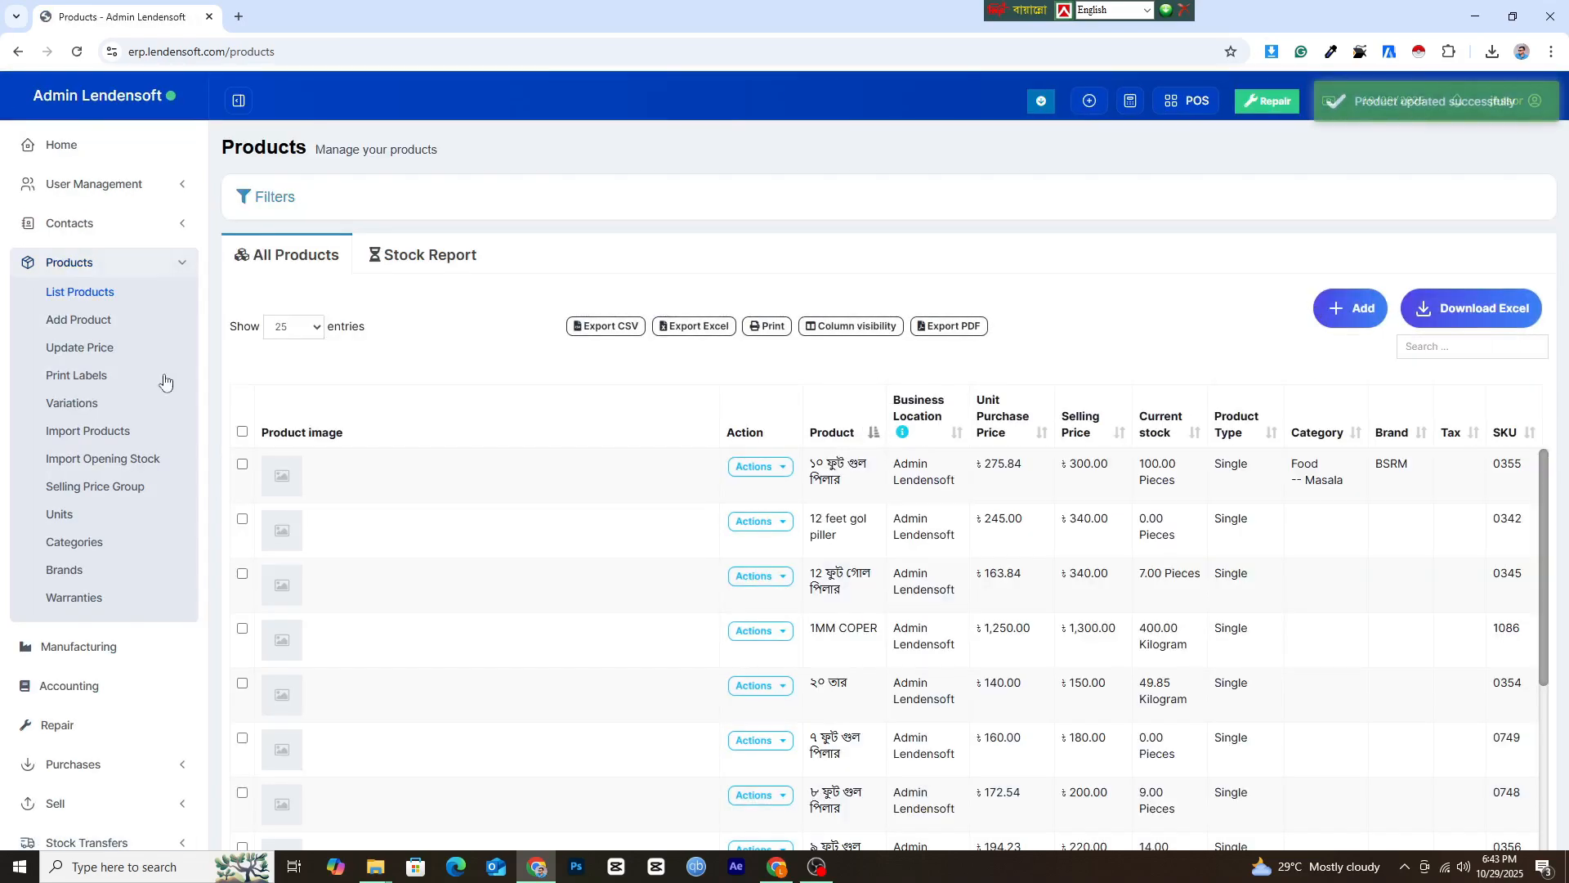
Open the Stock Report again and restrict it to only manufactured products.
{"action": "scroll", "coordinate": [139, 720], "scroll_direction": "down", "scroll_amount": 2}
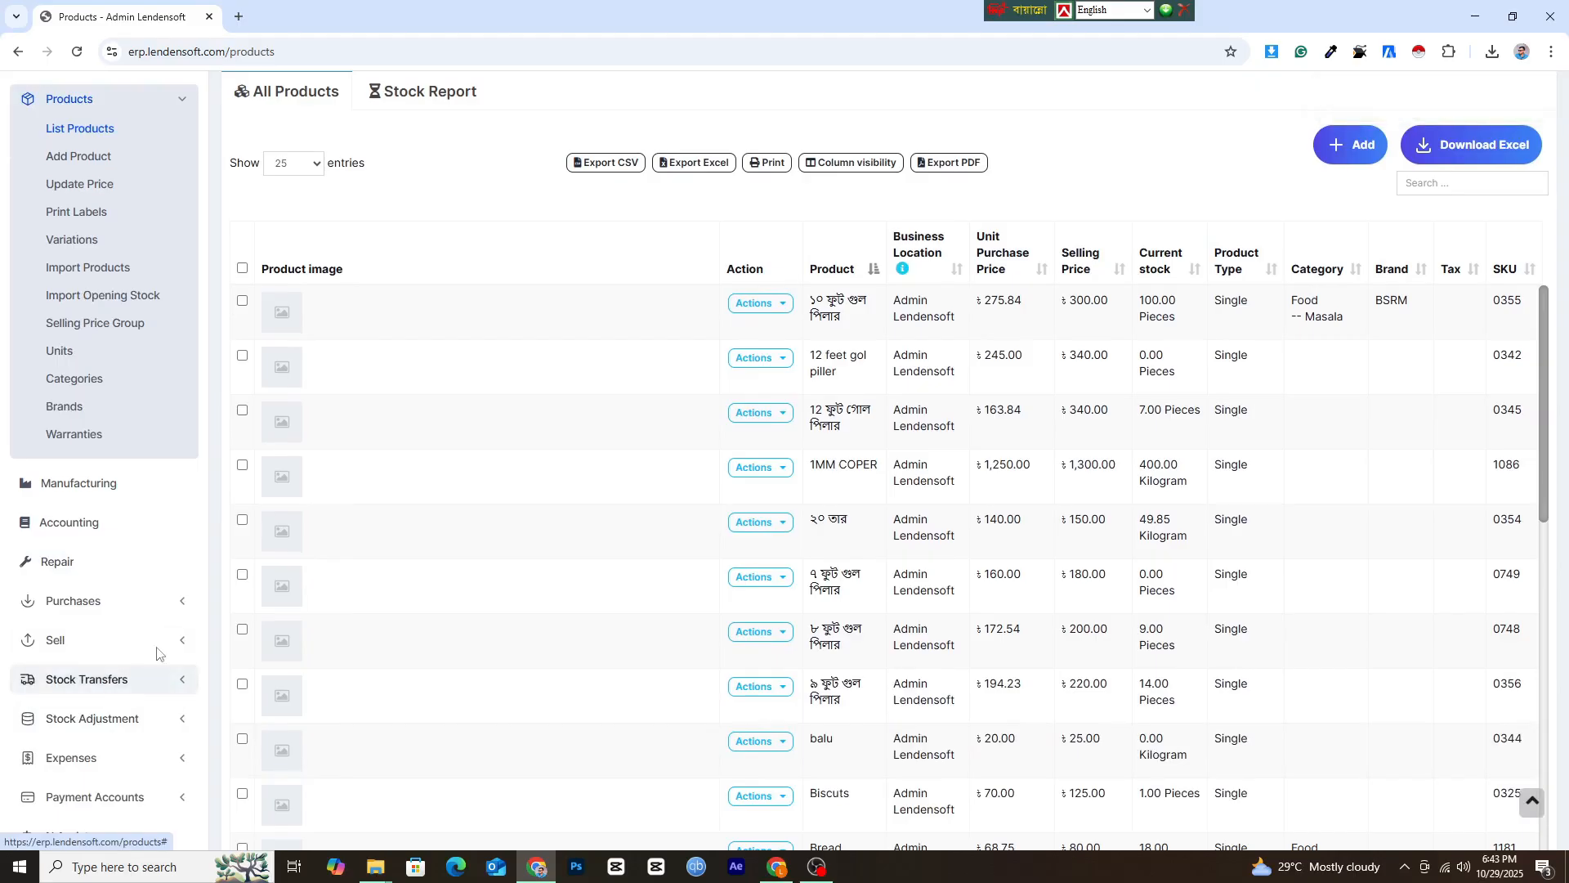
{"action": "scroll", "coordinate": [131, 686], "scroll_direction": "down", "scroll_amount": 2}
{"action": "left_click", "coordinate": [102, 714]}
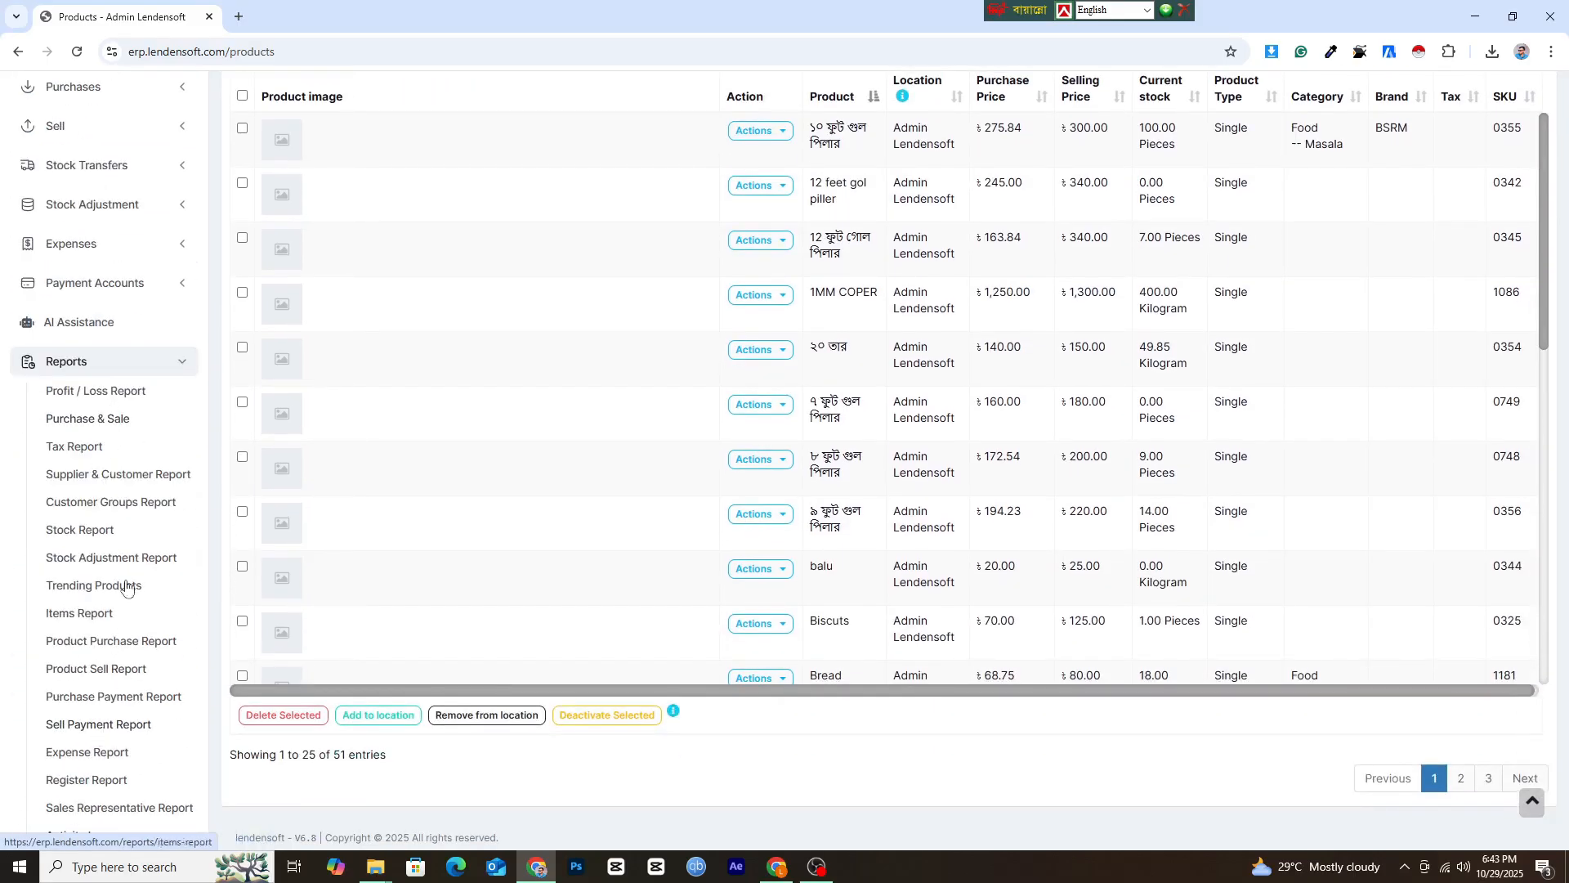
{"action": "left_click", "coordinate": [104, 531]}
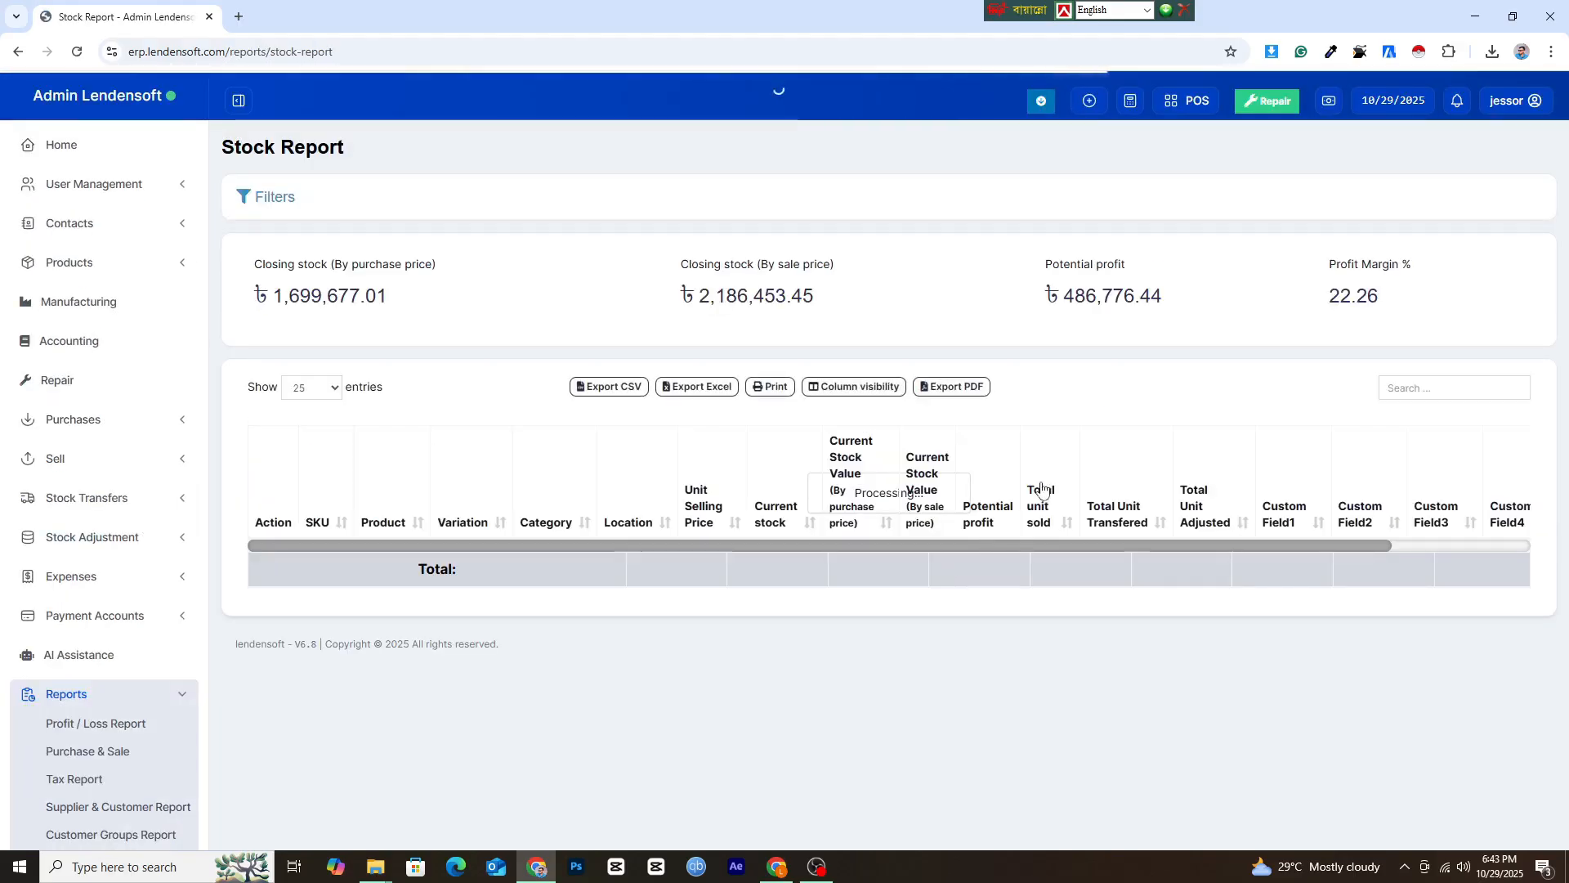
{"action": "left_click", "coordinate": [282, 198]}
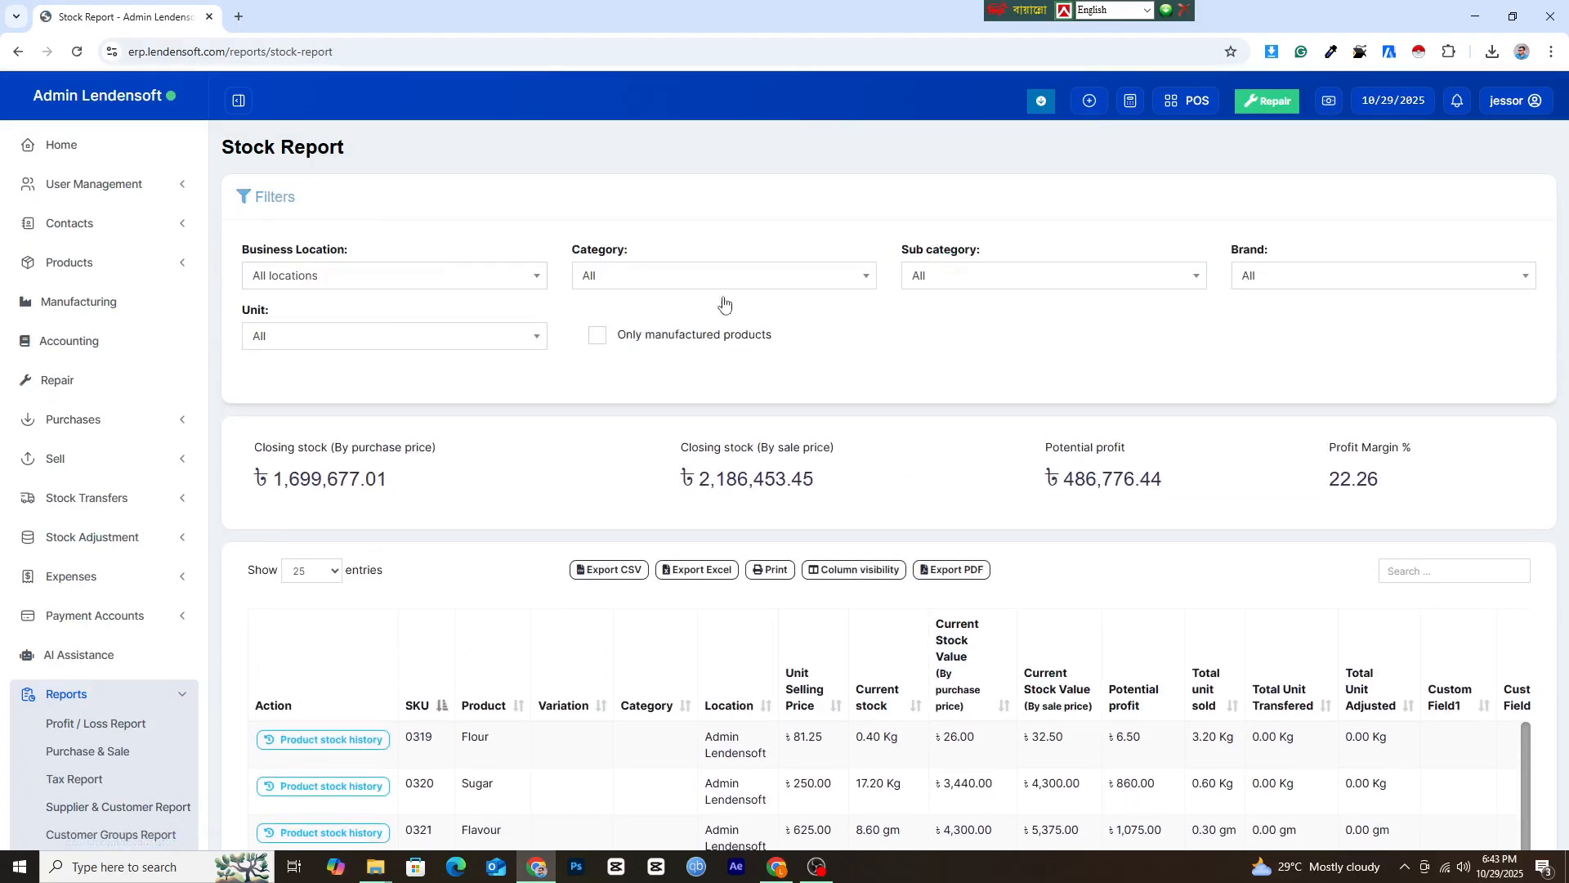
{"action": "left_click", "coordinate": [602, 335]}
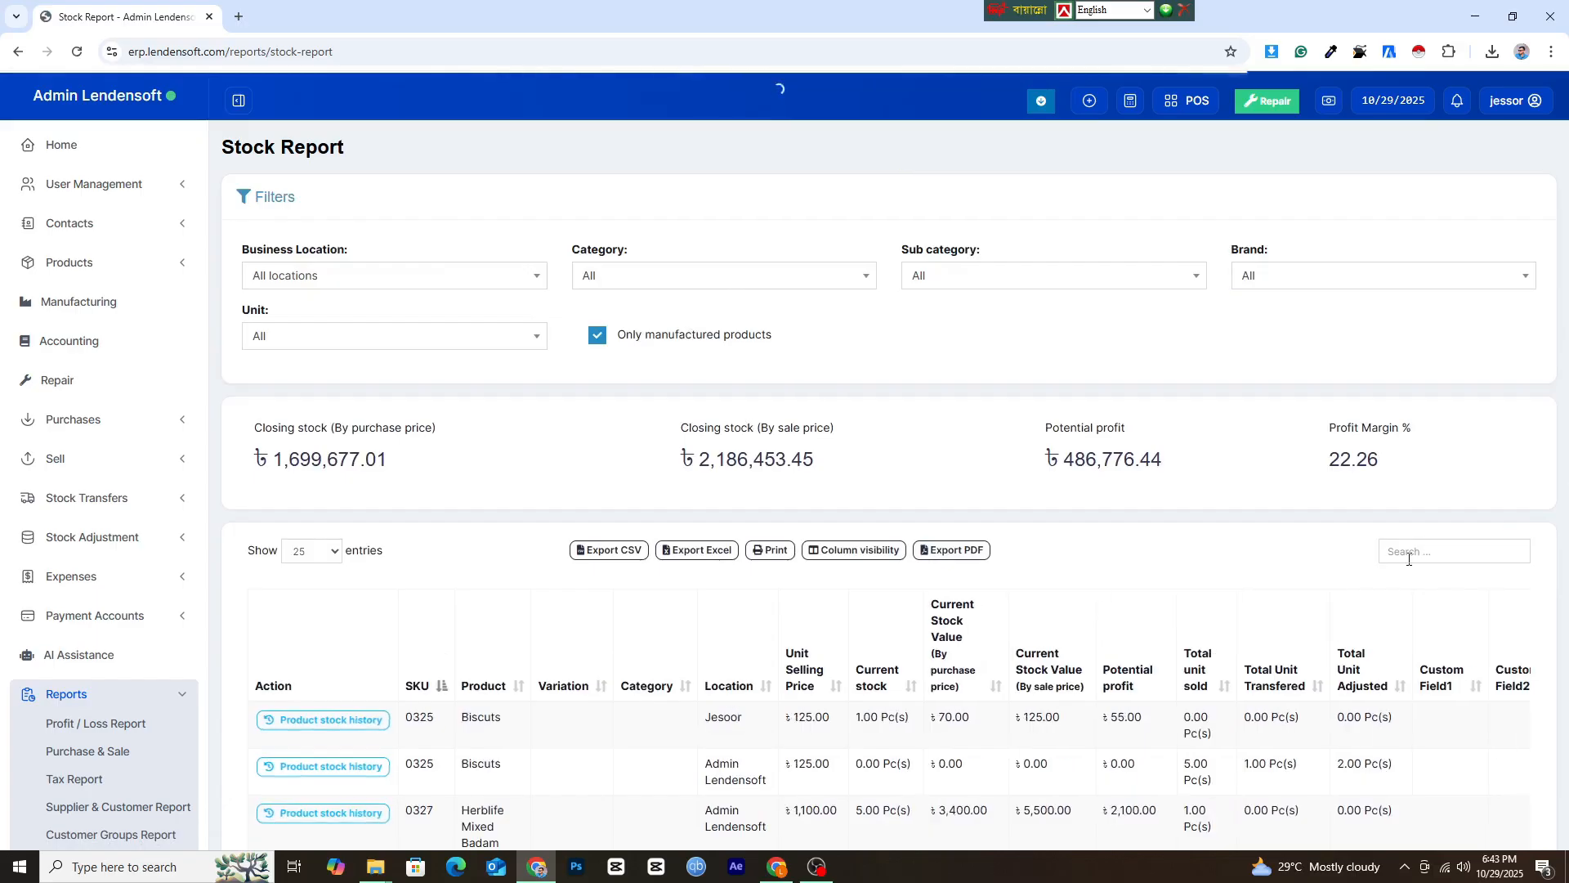
Check the T-Shirt row's updated stock value by sale price and its potential profit in the stock report.
{"action": "scroll", "coordinate": [1054, 572], "scroll_direction": "down", "scroll_amount": 9}
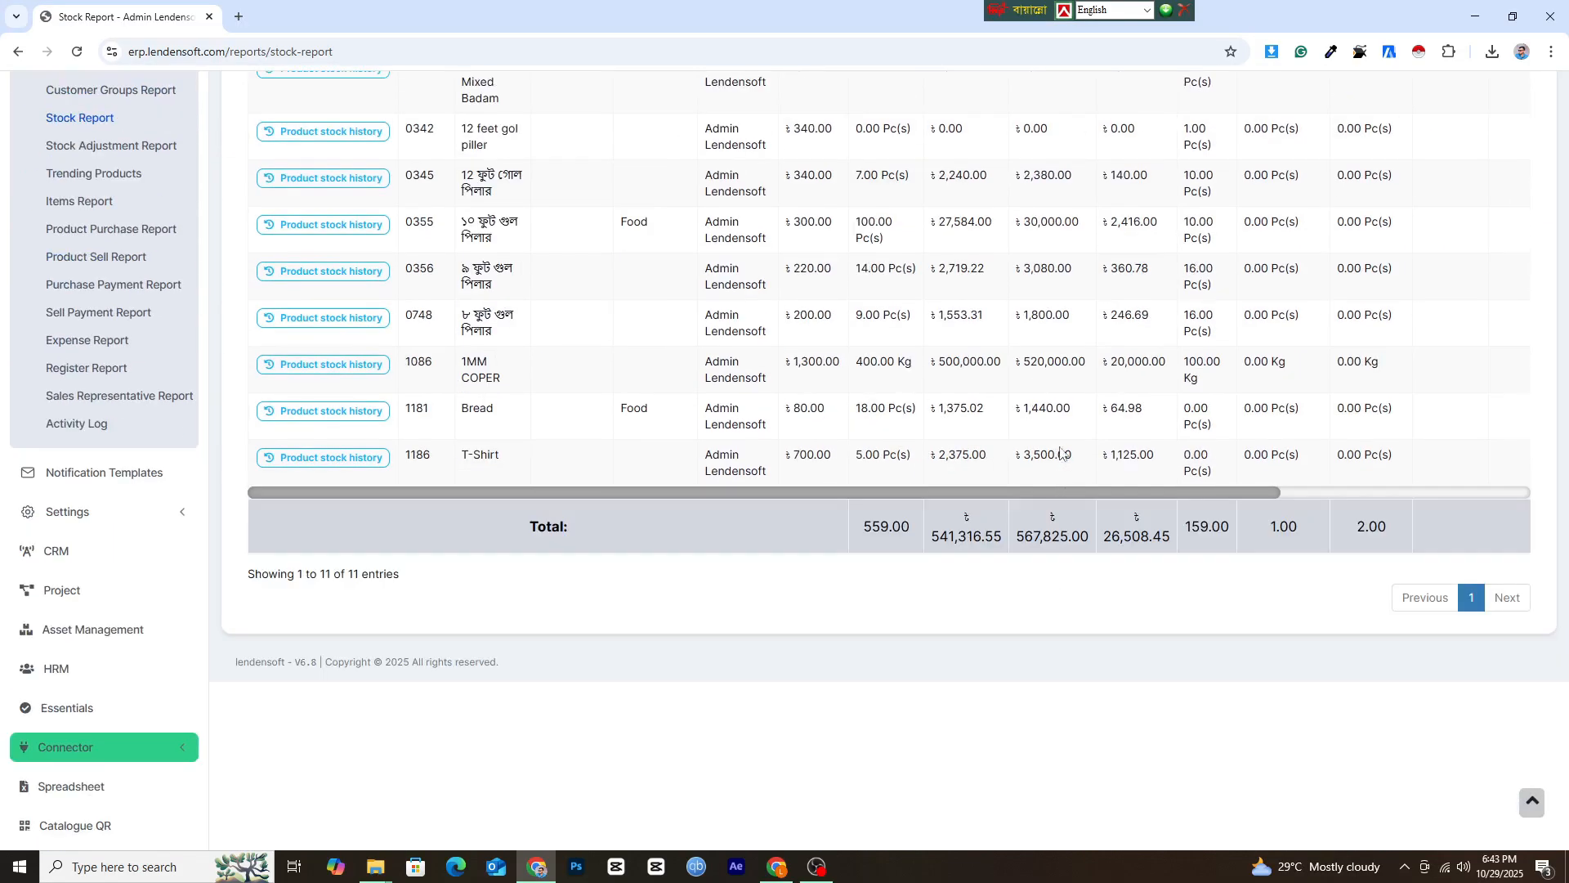
{"action": "left_click_drag", "start_coordinate": [1039, 456], "coordinate": [1154, 456]}
{"action": "scroll", "coordinate": [676, 404], "scroll_direction": "up", "scroll_amount": 9}
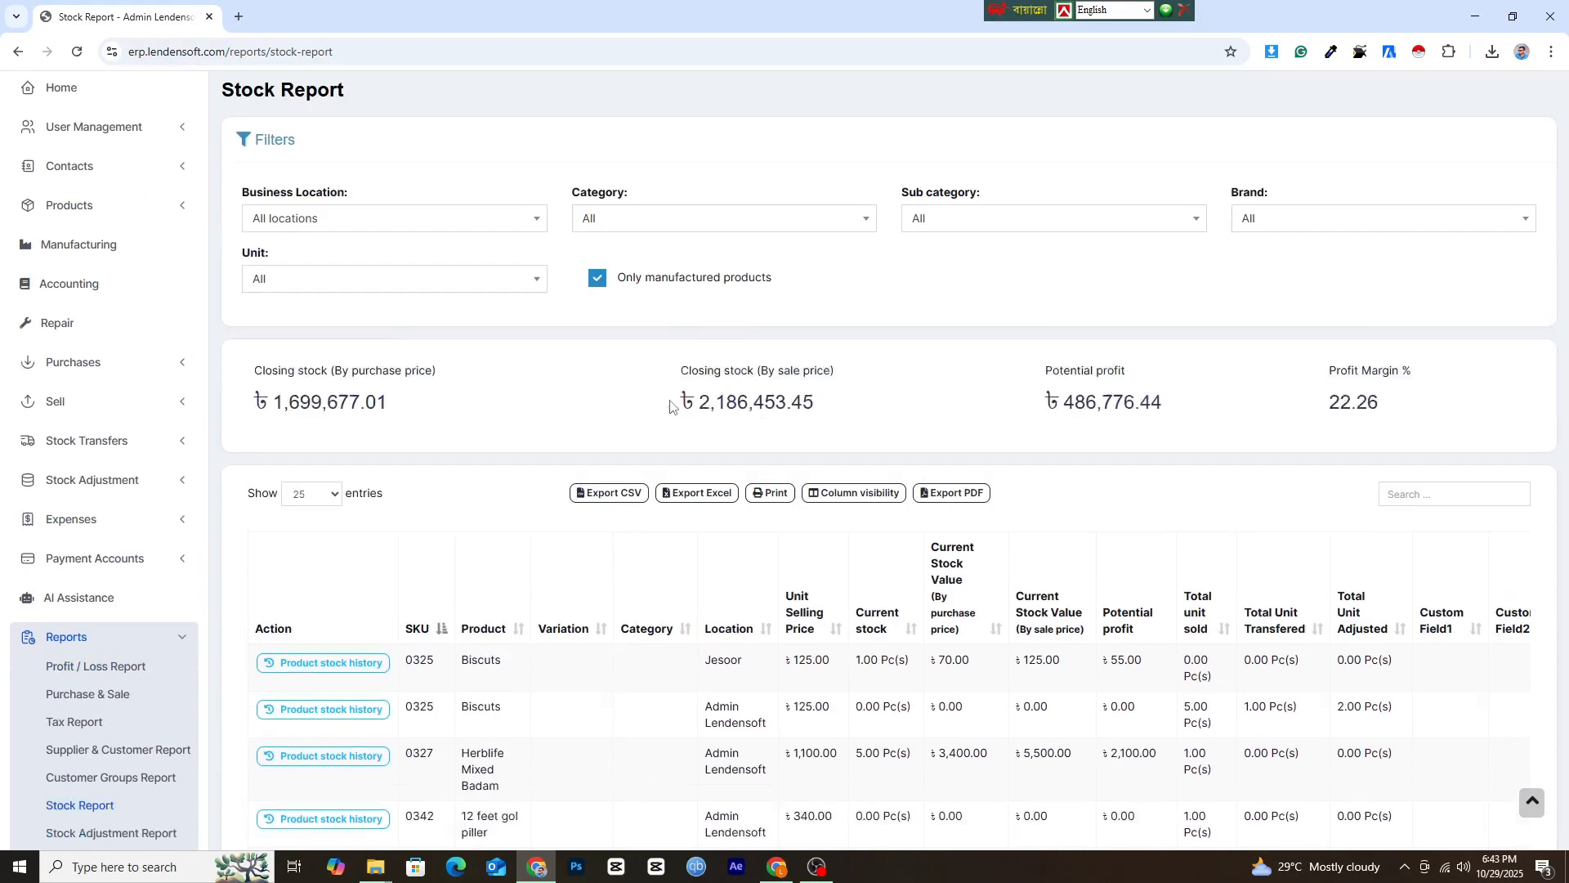